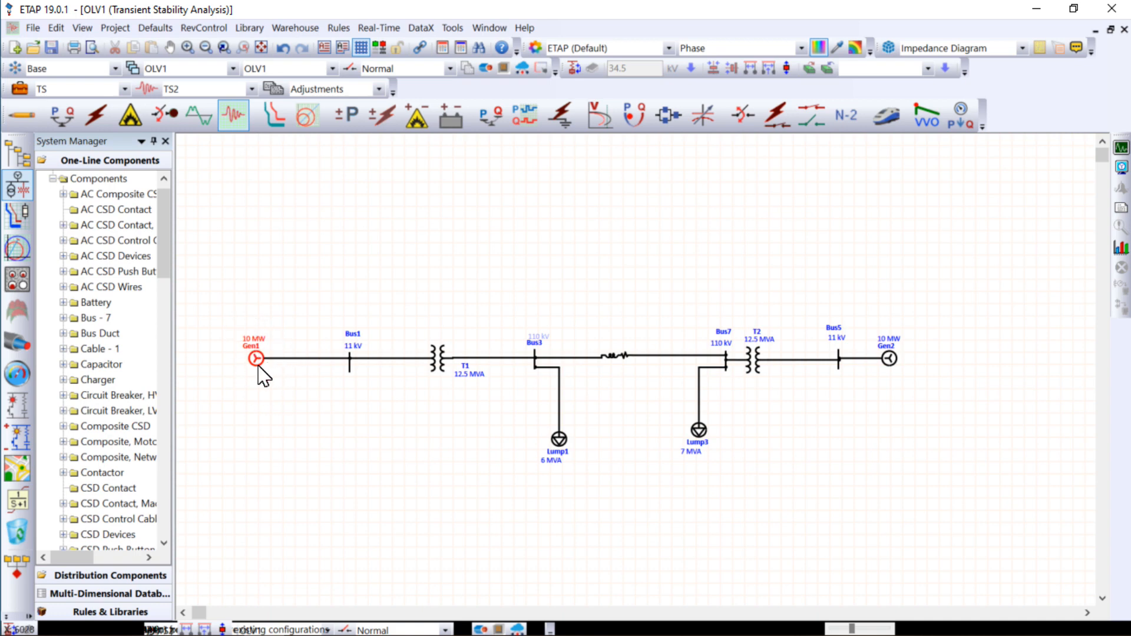
# - Apply the typical dynamic model data to generator Gen1 and set its damping to 10
pyautogui.doubleClick(258, 364)
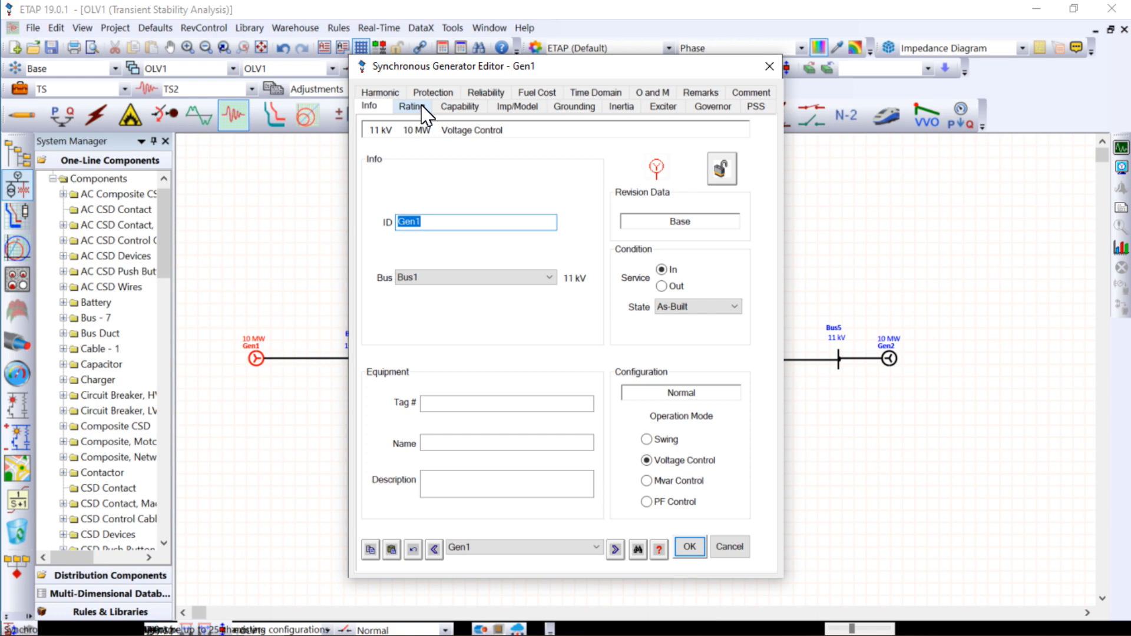
pyautogui.click(411, 107)
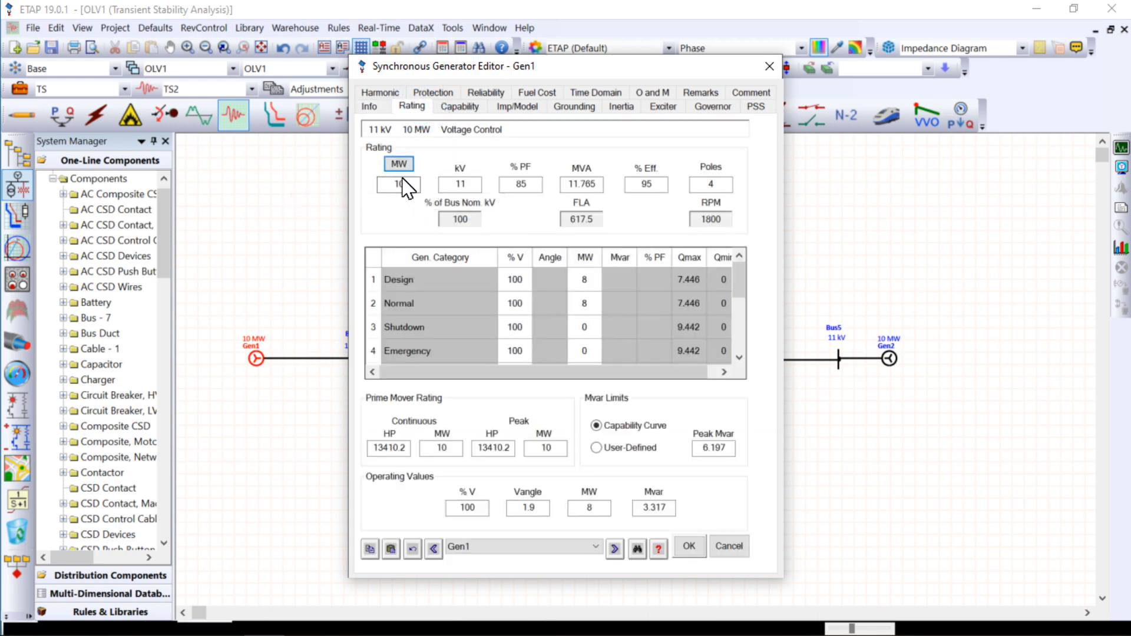
pyautogui.click(518, 112)
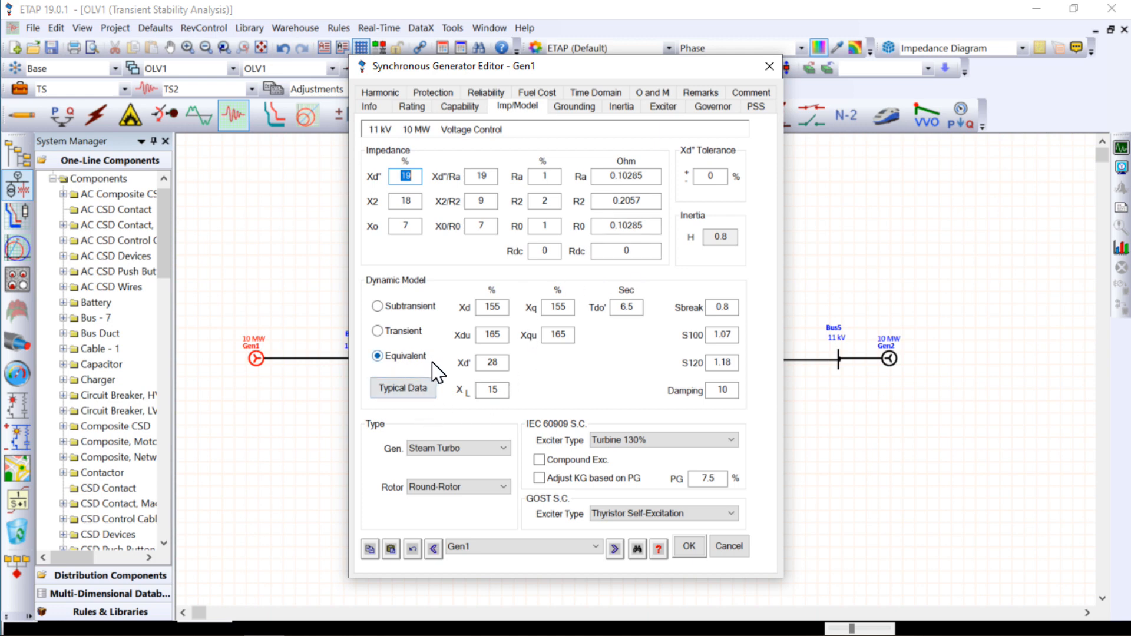
pyautogui.click(422, 390)
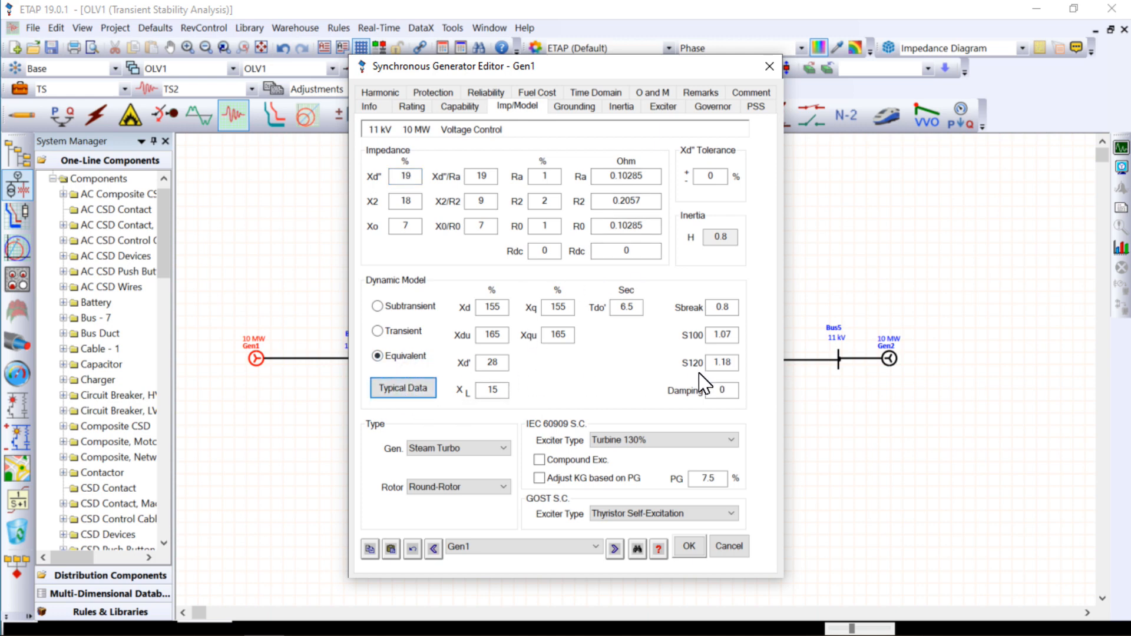
pyautogui.doubleClick(720, 390)
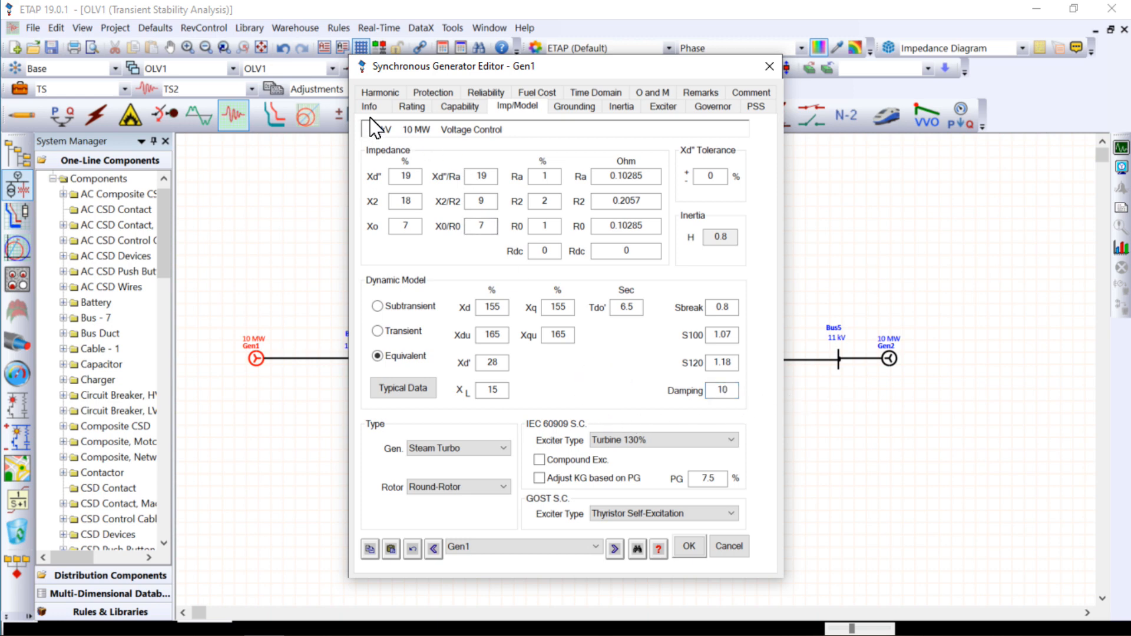
# - Review Gen1's rating, capability curve and operation mode, and accept the generator settings
pyautogui.click(409, 107)
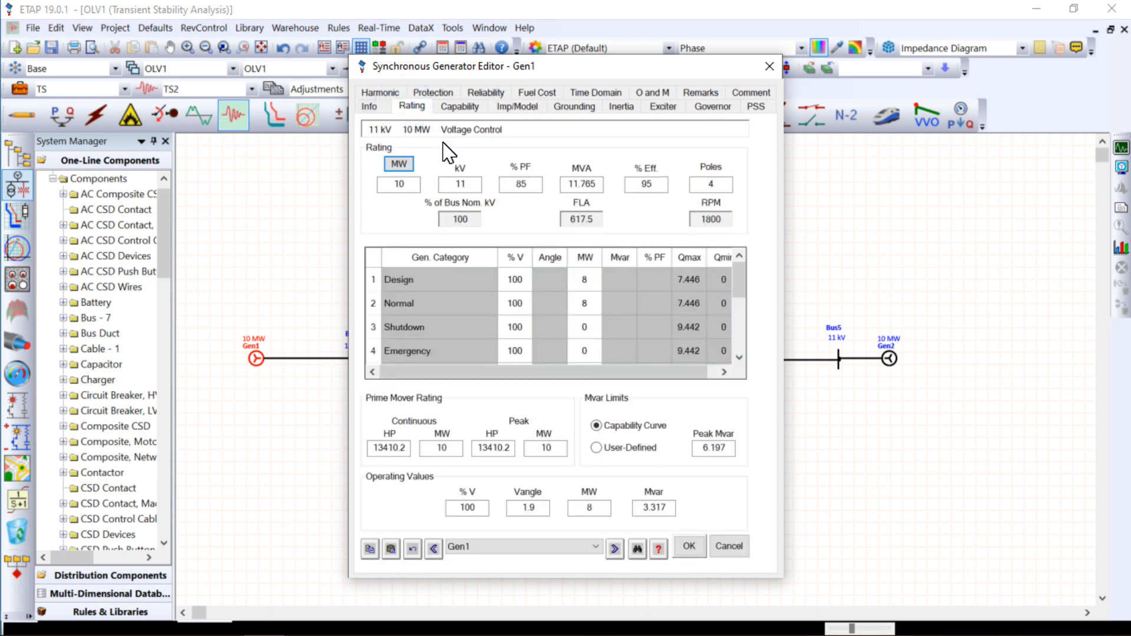
pyautogui.click(459, 107)
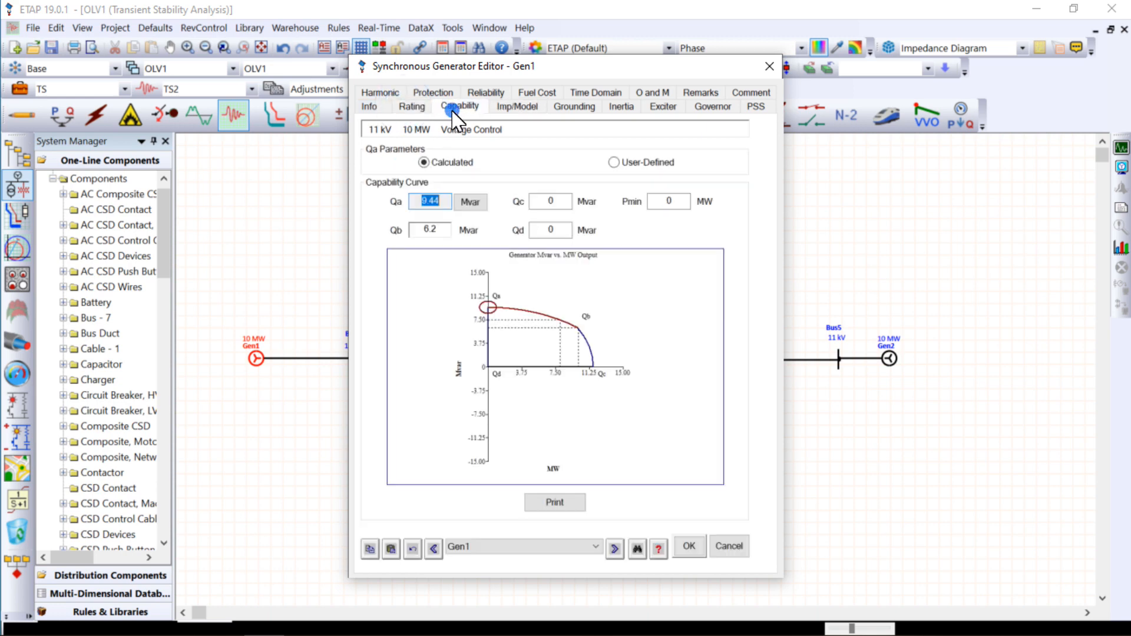
pyautogui.click(414, 107)
pyautogui.click(369, 107)
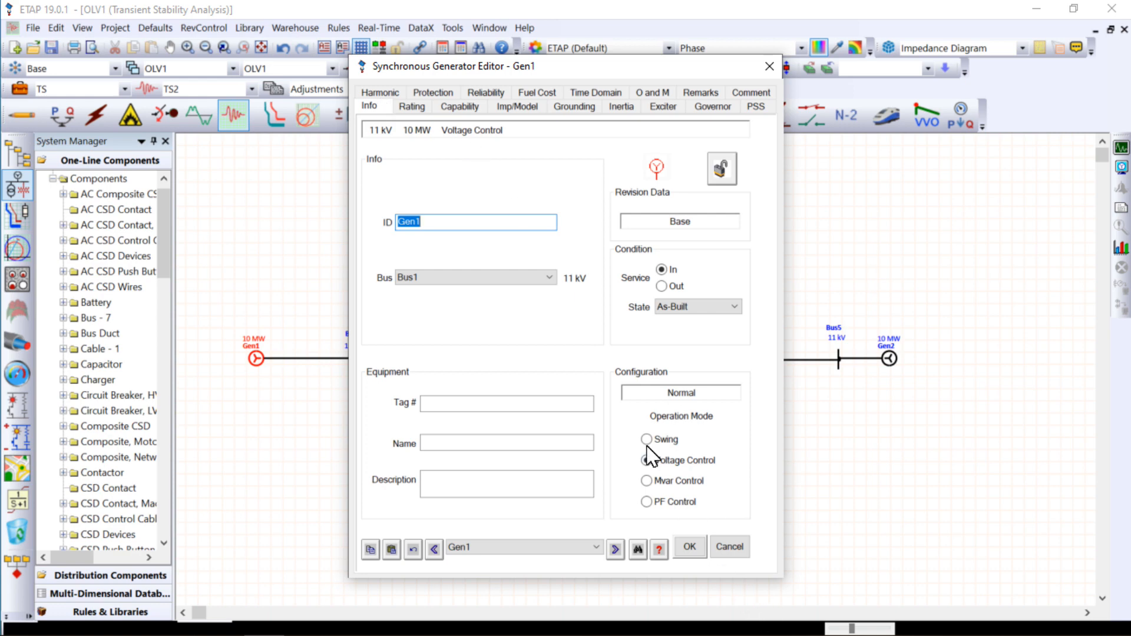
pyautogui.moveTo(493, 66); pyautogui.dragTo(717, 66)
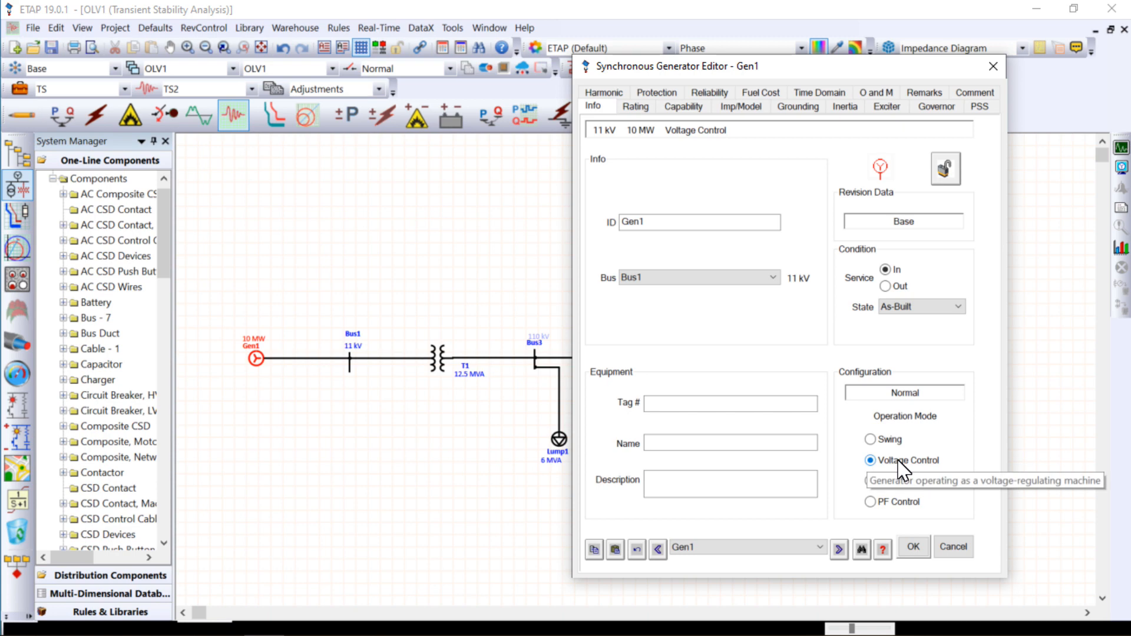
pyautogui.click(913, 547)
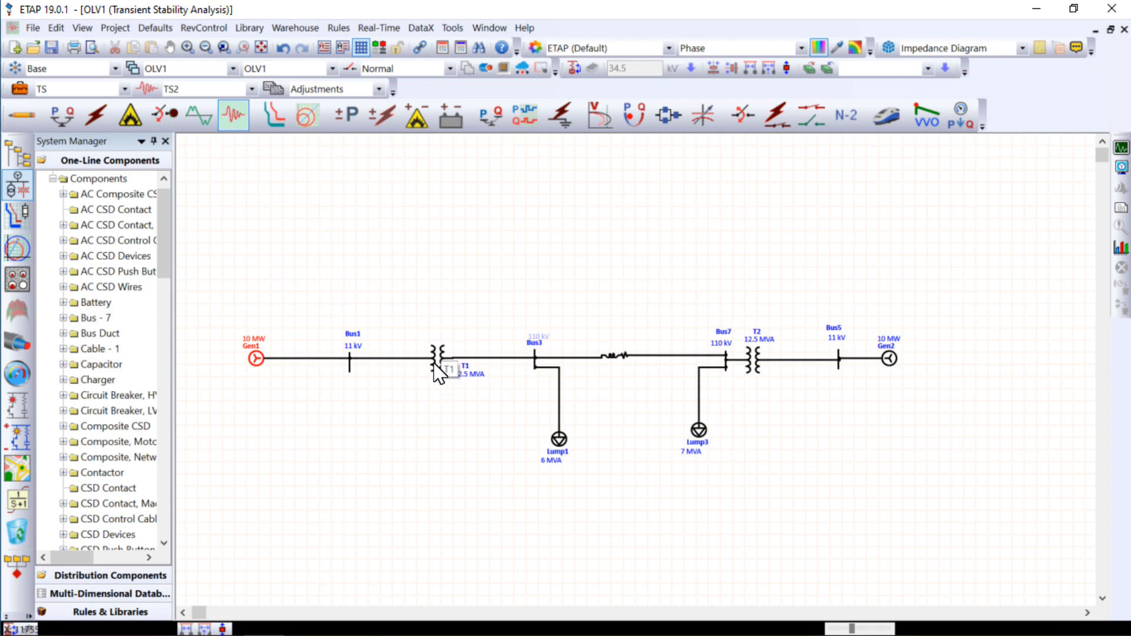
# - Check Bus1's settings, and apply typical impedance, X/R and no-load test values to transformer T1
pyautogui.doubleClick(350, 368)
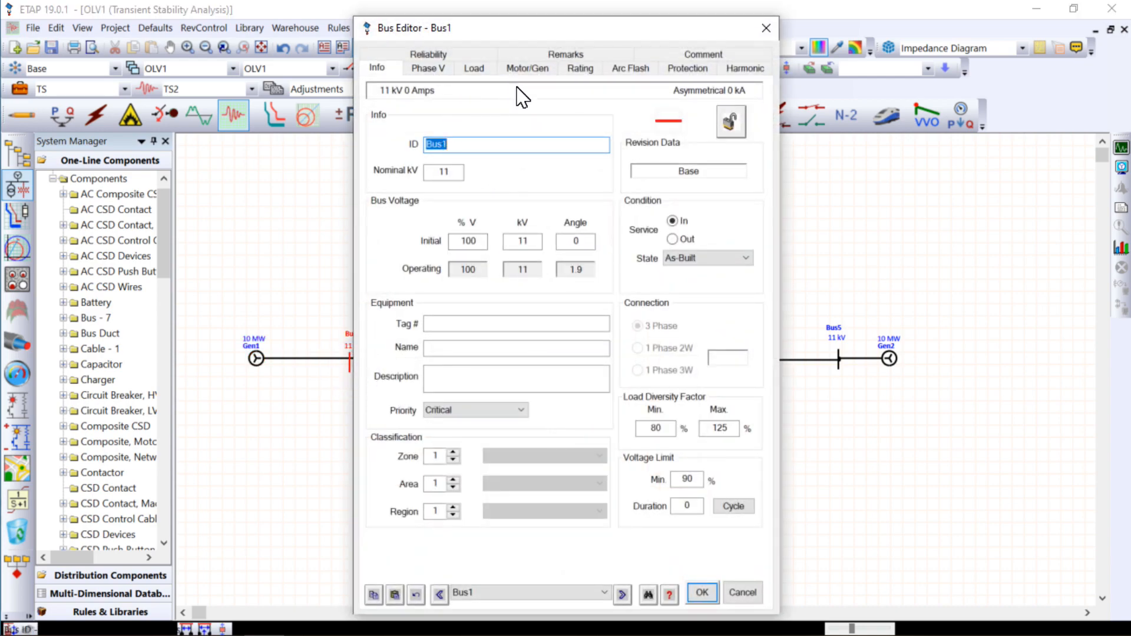
pyautogui.click(702, 592)
pyautogui.doubleClick(441, 365)
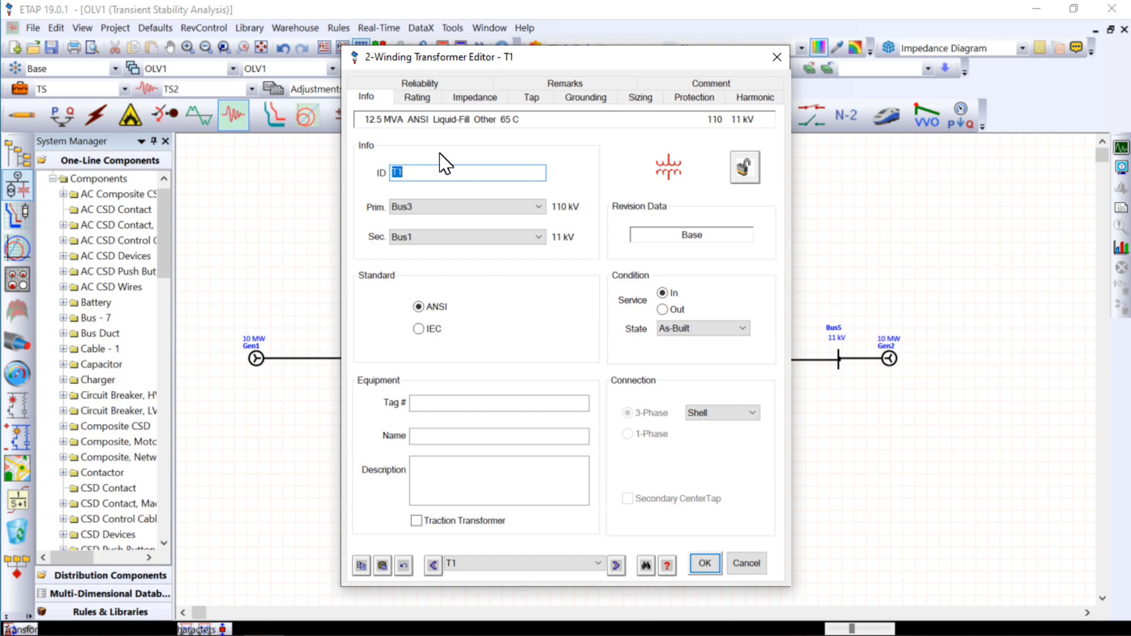
pyautogui.click(418, 97)
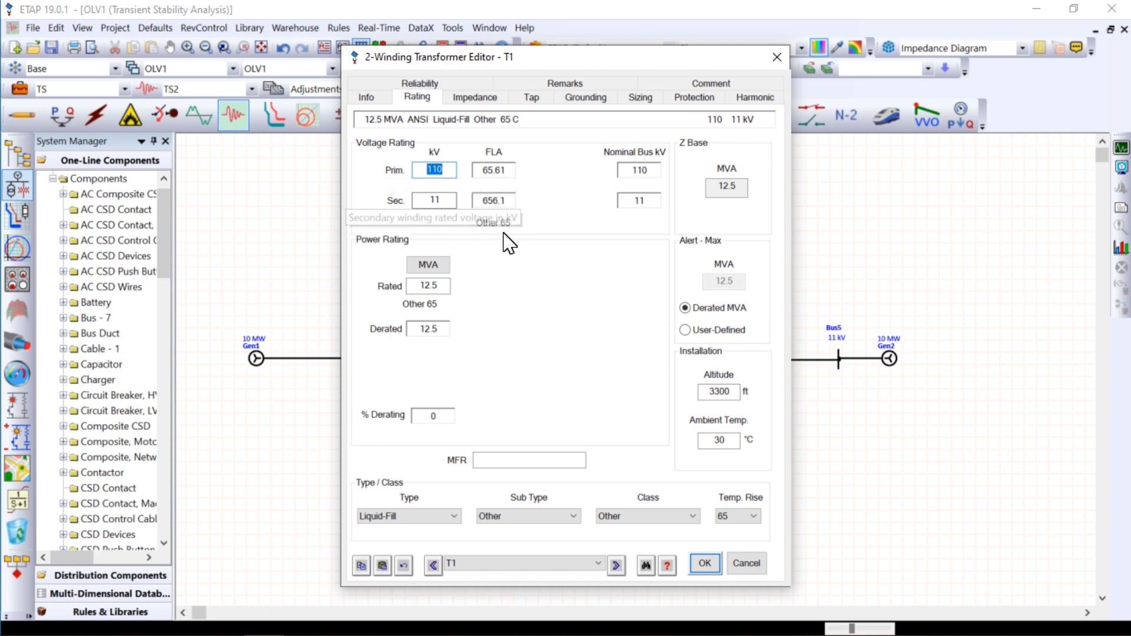
pyautogui.click(474, 98)
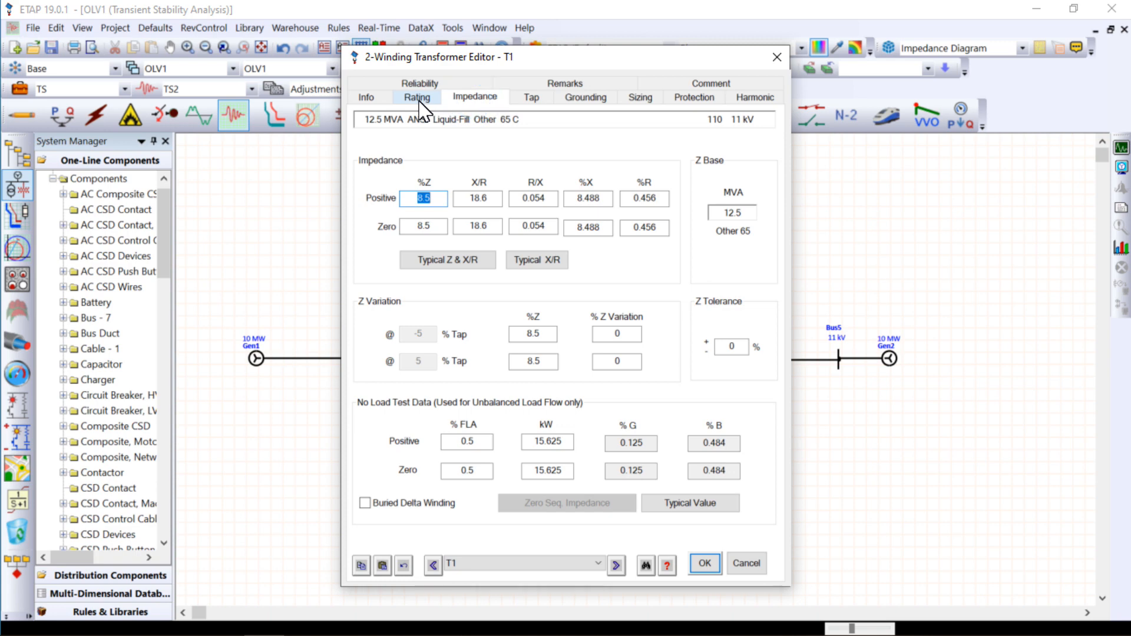
pyautogui.click(458, 269)
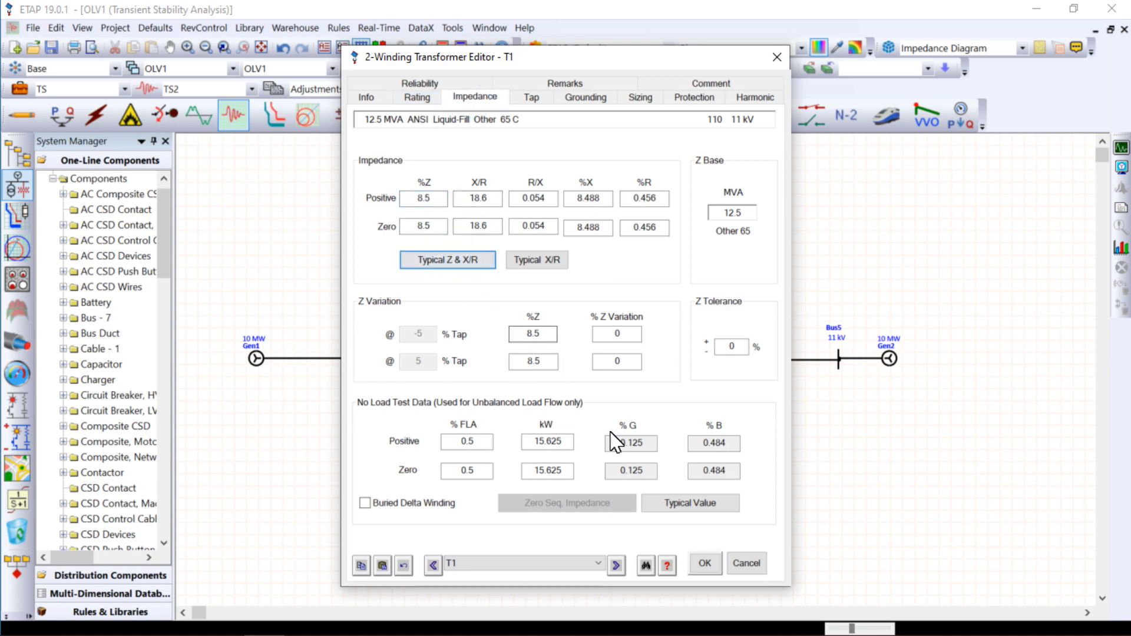
pyautogui.click(700, 510)
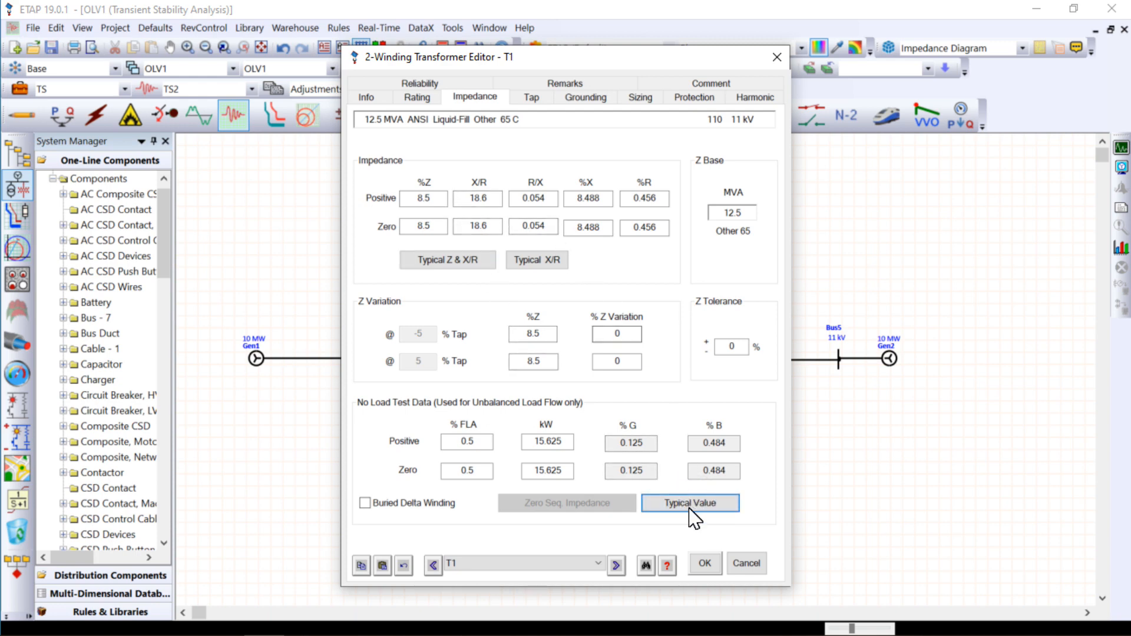
pyautogui.click(710, 570)
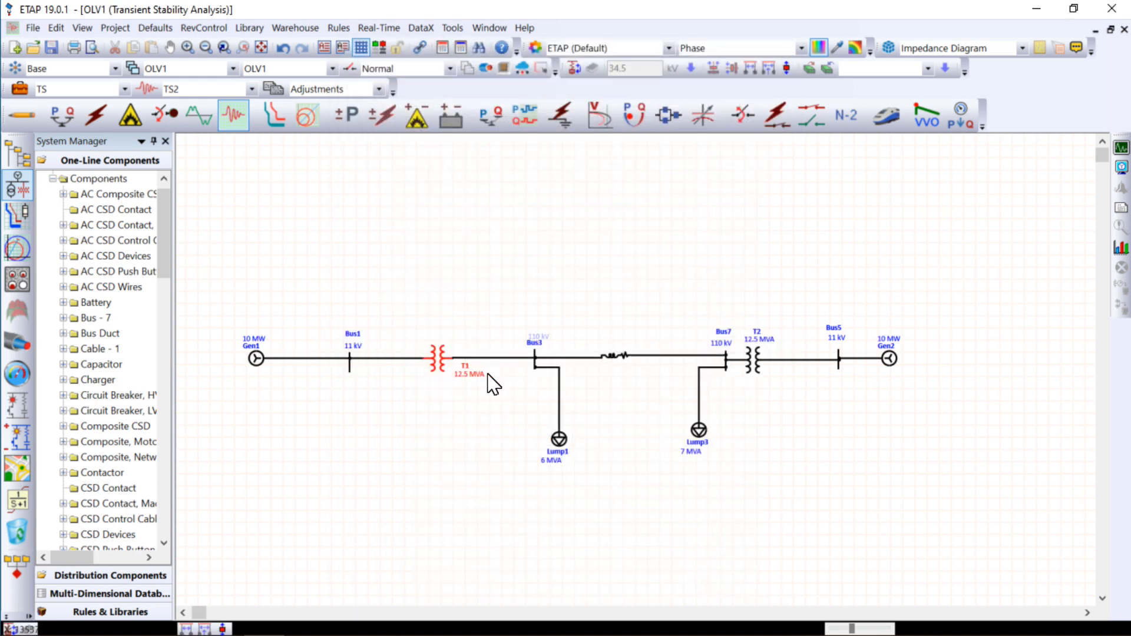
# - Check Bus3's settings, and assign the Quail 2/0 ACSR phase conductor from the T&D Book library at 60 Hz to Line1
pyautogui.doubleClick(536, 362)
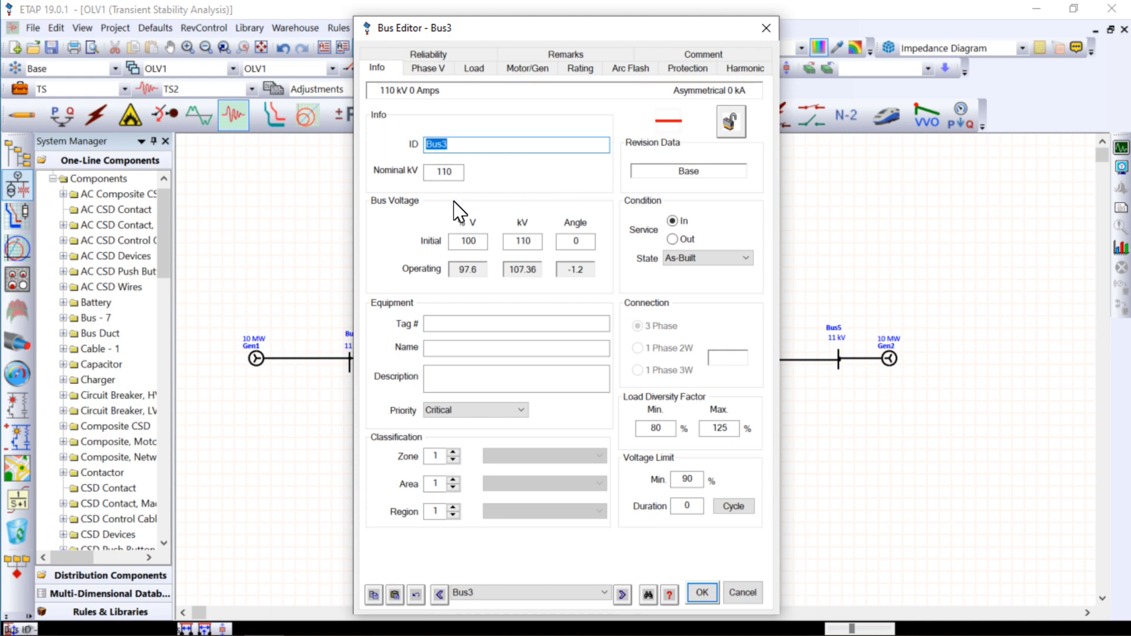
pyautogui.click(702, 593)
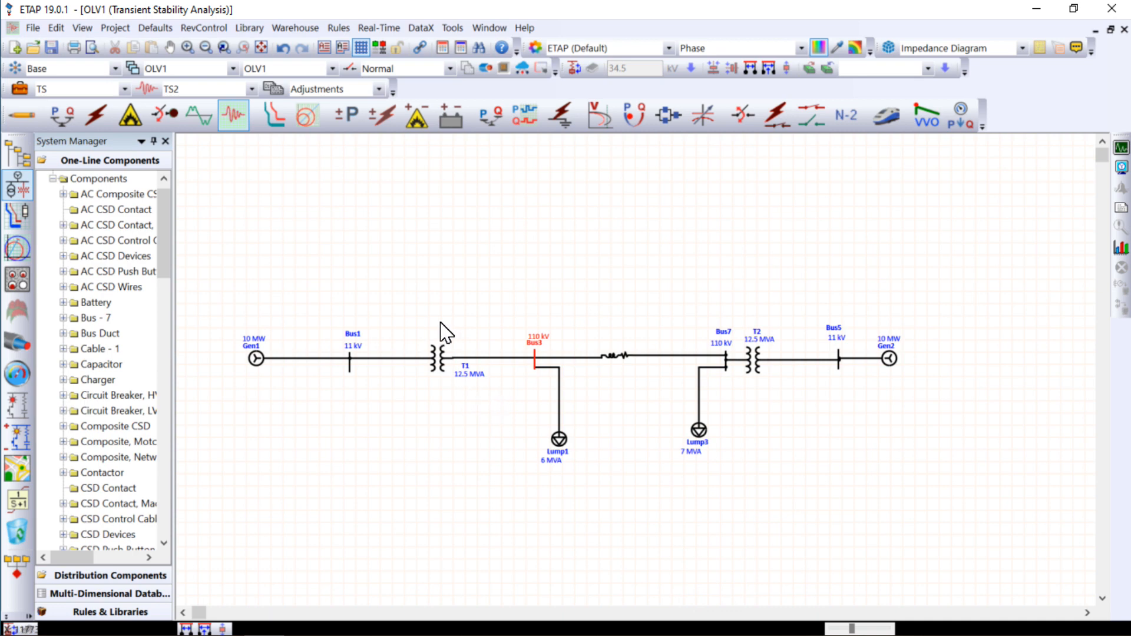
pyautogui.click(616, 357)
pyautogui.click(616, 358)
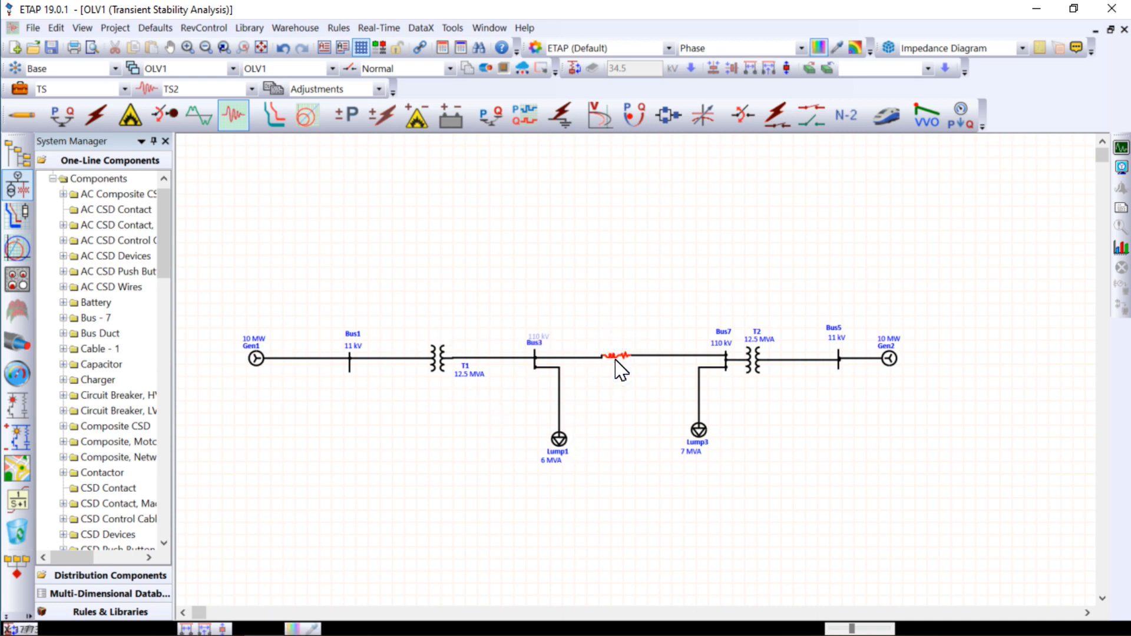
pyautogui.doubleClick(616, 358)
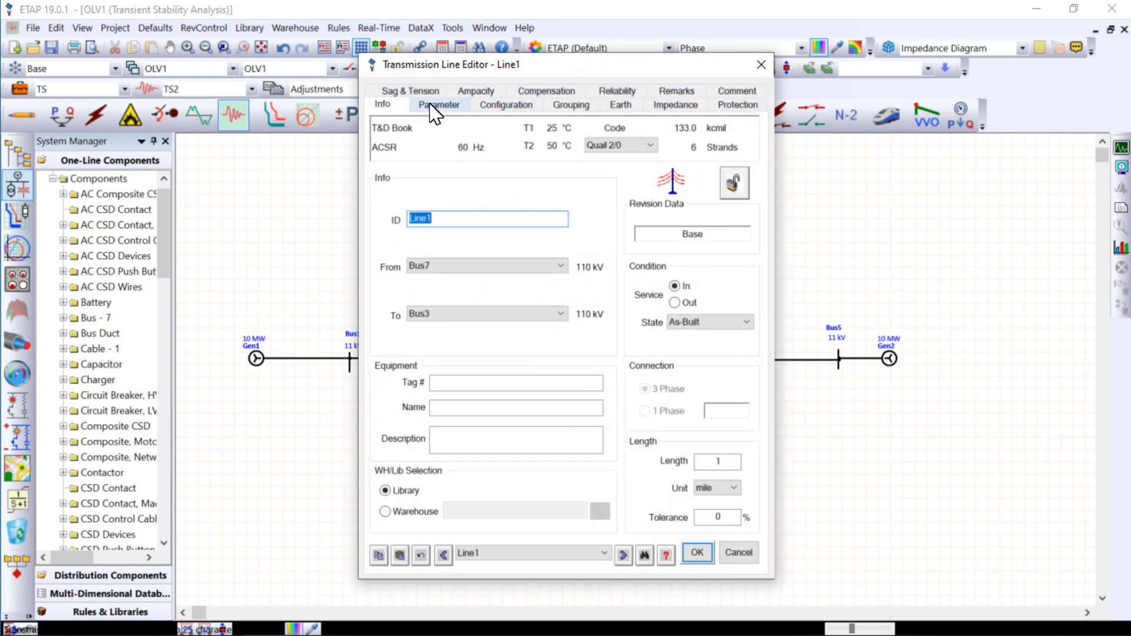
pyautogui.click(434, 109)
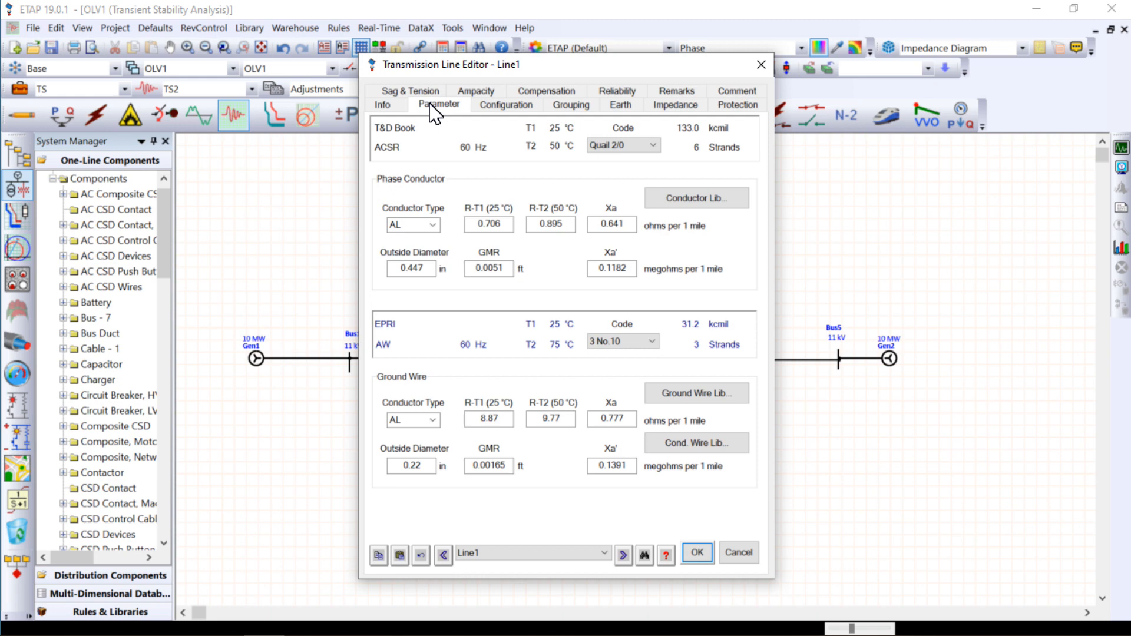
pyautogui.click(699, 204)
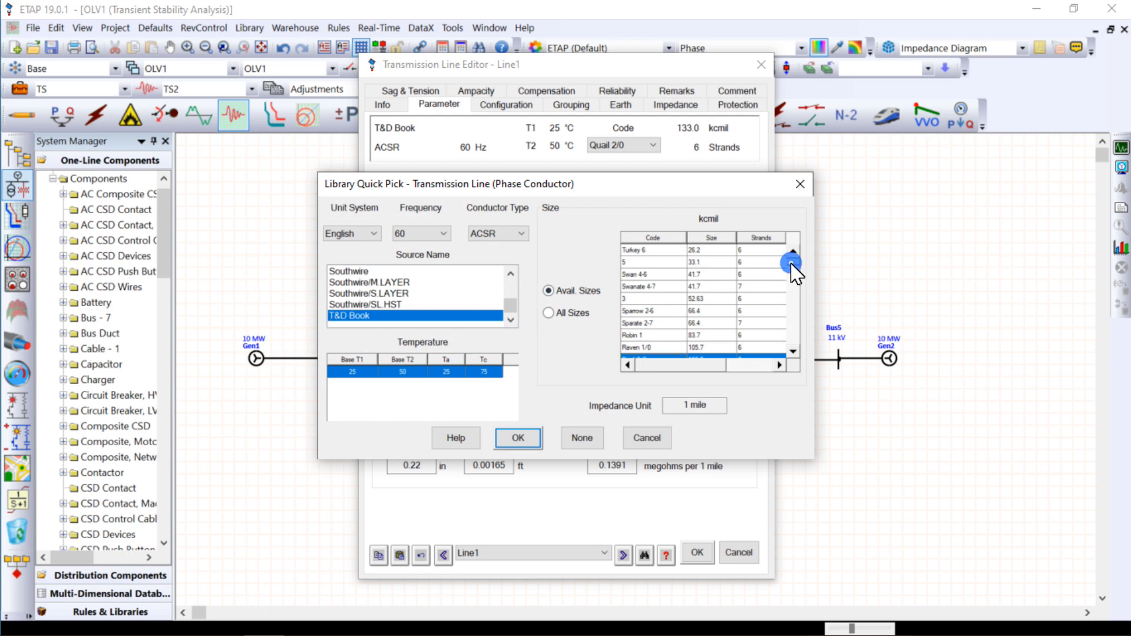
pyautogui.click(793, 352)
pyautogui.click(793, 352)
pyautogui.click(793, 352)
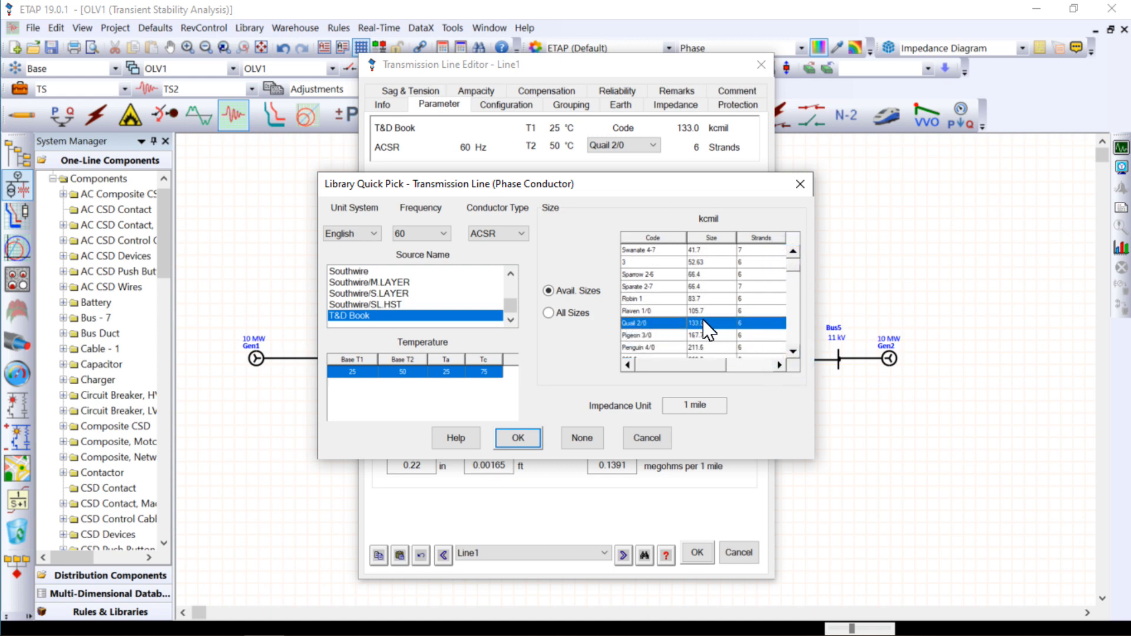
pyautogui.click(517, 441)
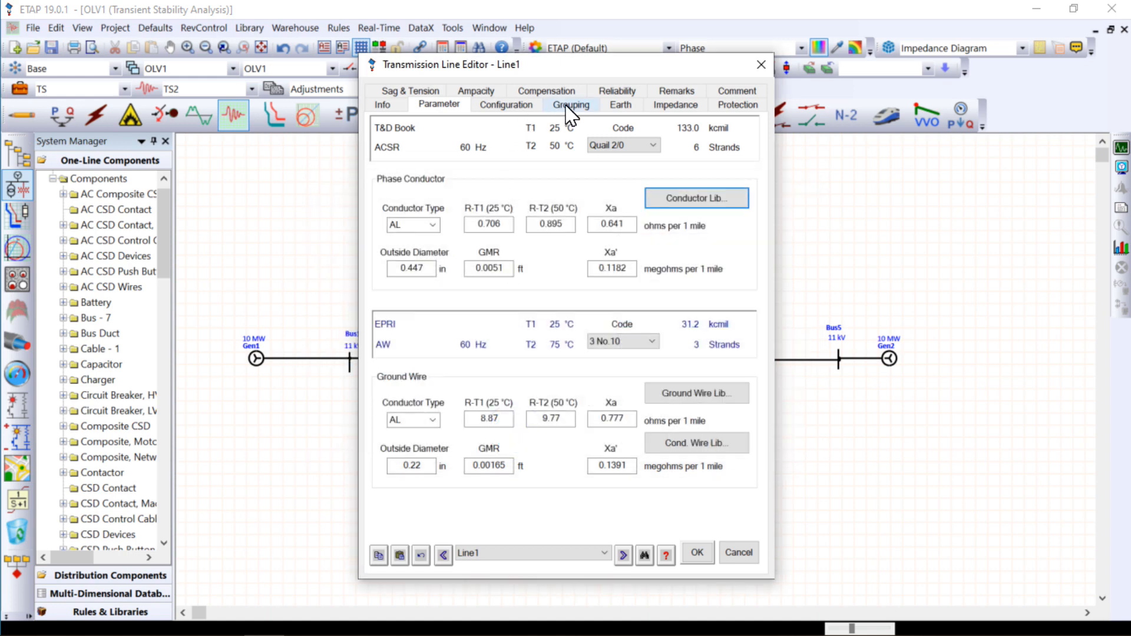
# - Set the BC phase spacing to 3 ft in Line1's horizontal configuration and accept the line settings
pyautogui.click(498, 106)
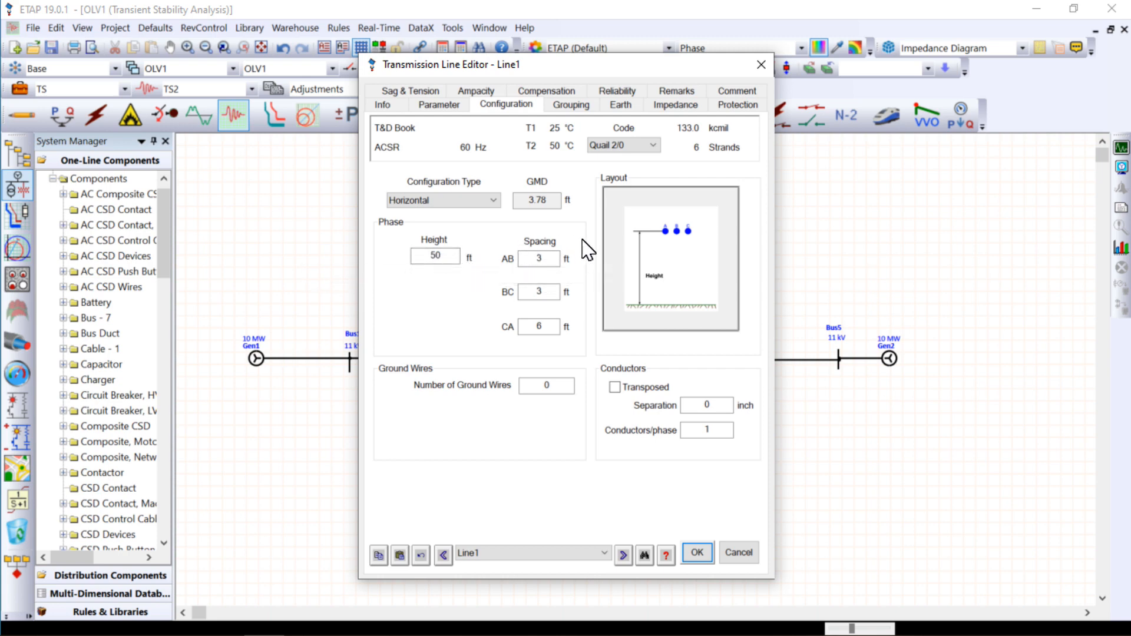
pyautogui.click(535, 261)
pyautogui.click(539, 290)
pyautogui.doubleClick(543, 292)
pyautogui.click(491, 311)
pyautogui.doubleClick(548, 292)
pyautogui.write('3')
pyautogui.click(450, 316)
pyautogui.click(701, 554)
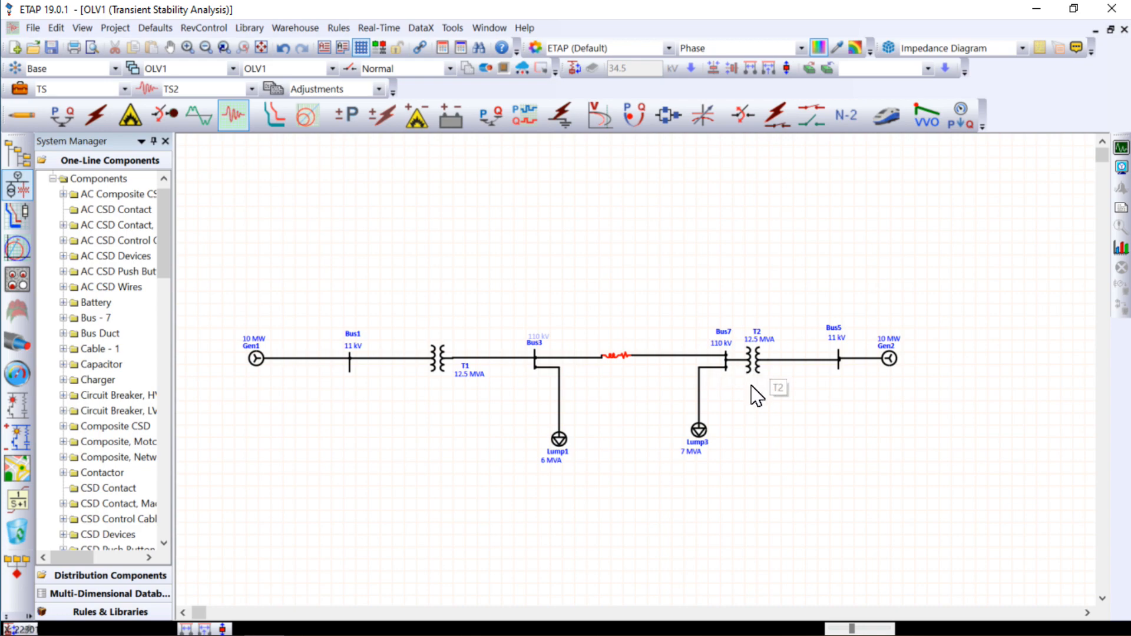
# - Review the nameplate ratings and loading of lumped load Lump1 and close its editor
pyautogui.doubleClick(560, 439)
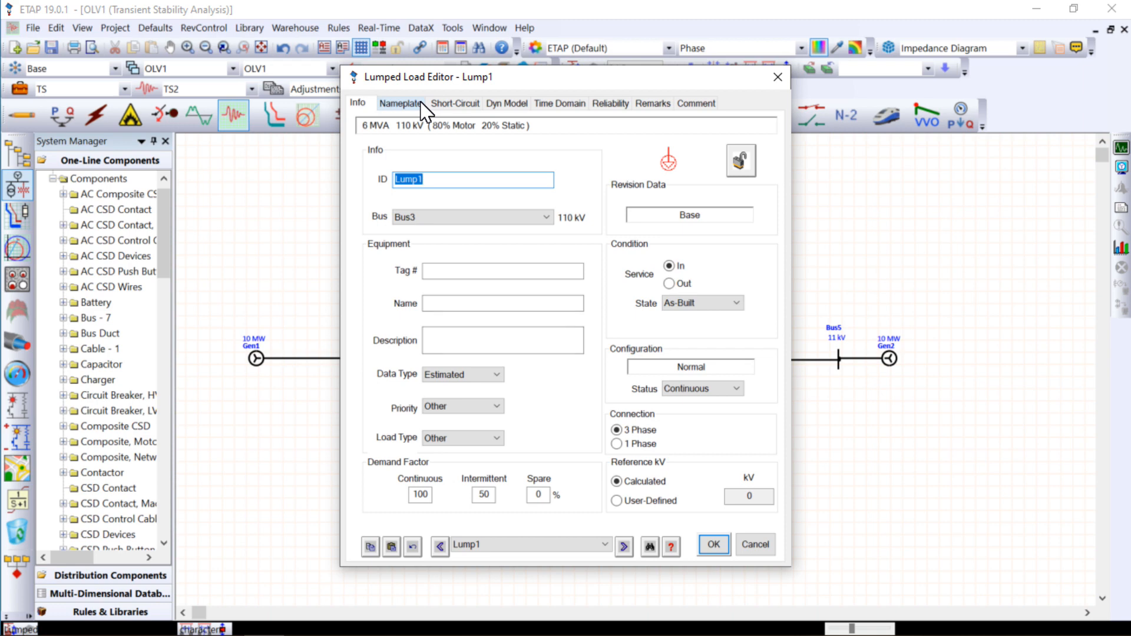
pyautogui.click(423, 105)
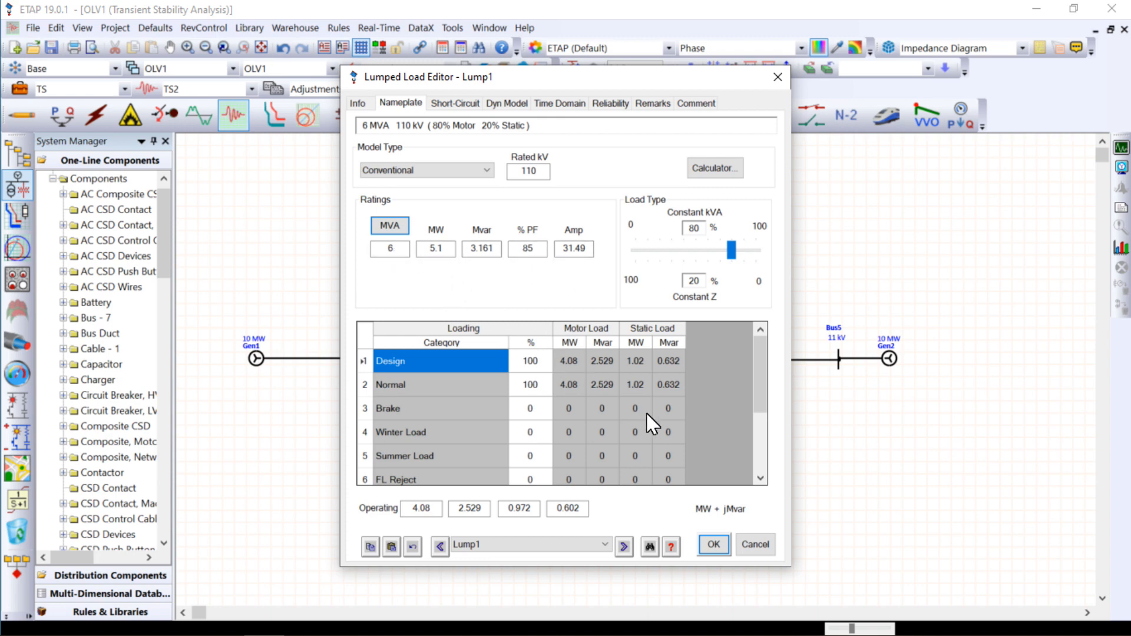
pyautogui.click(716, 547)
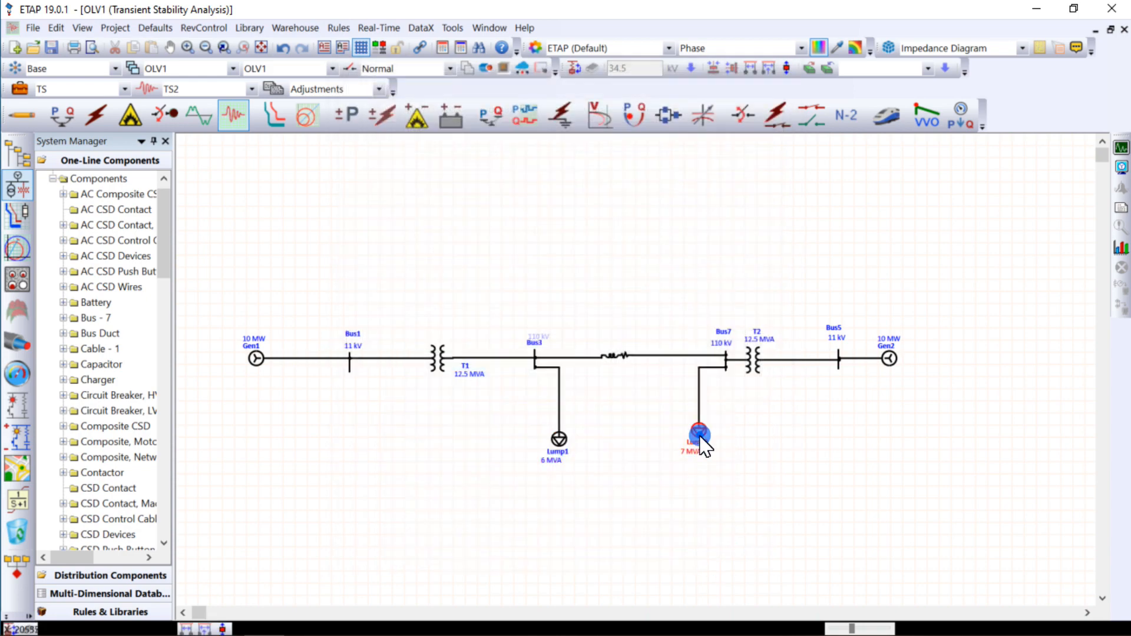
# - Review the nameplate ratings of lumped load Lump3 and accept them, and move Bus3's 110 kV label clear above its name
pyautogui.doubleClick(701, 437)
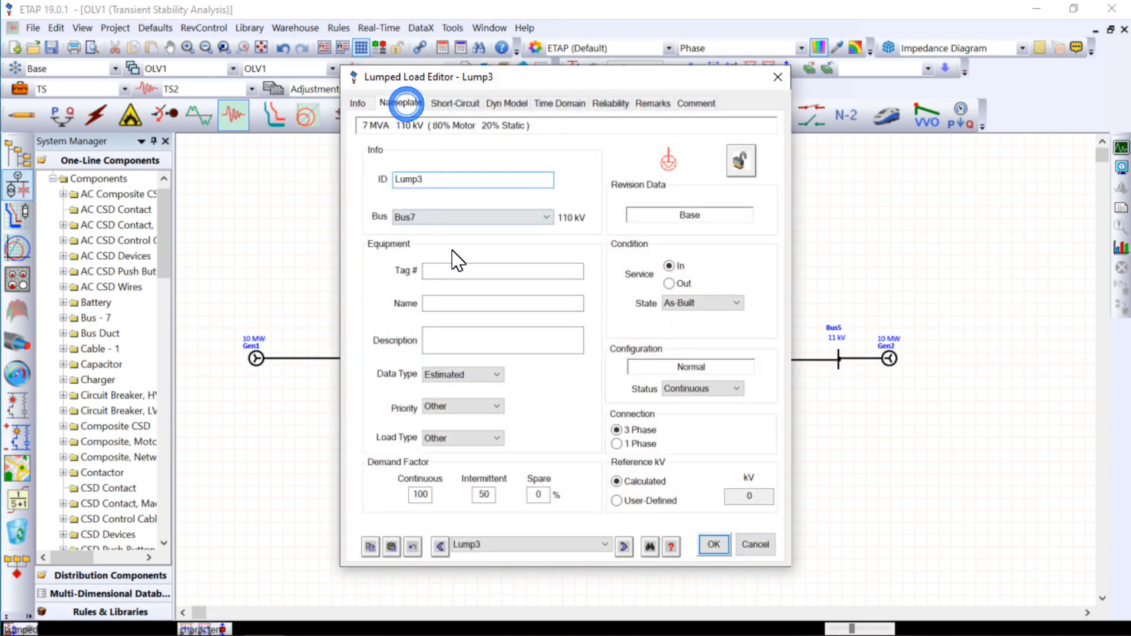
pyautogui.click(407, 104)
pyautogui.moveTo(403, 248); pyautogui.dragTo(293, 250)
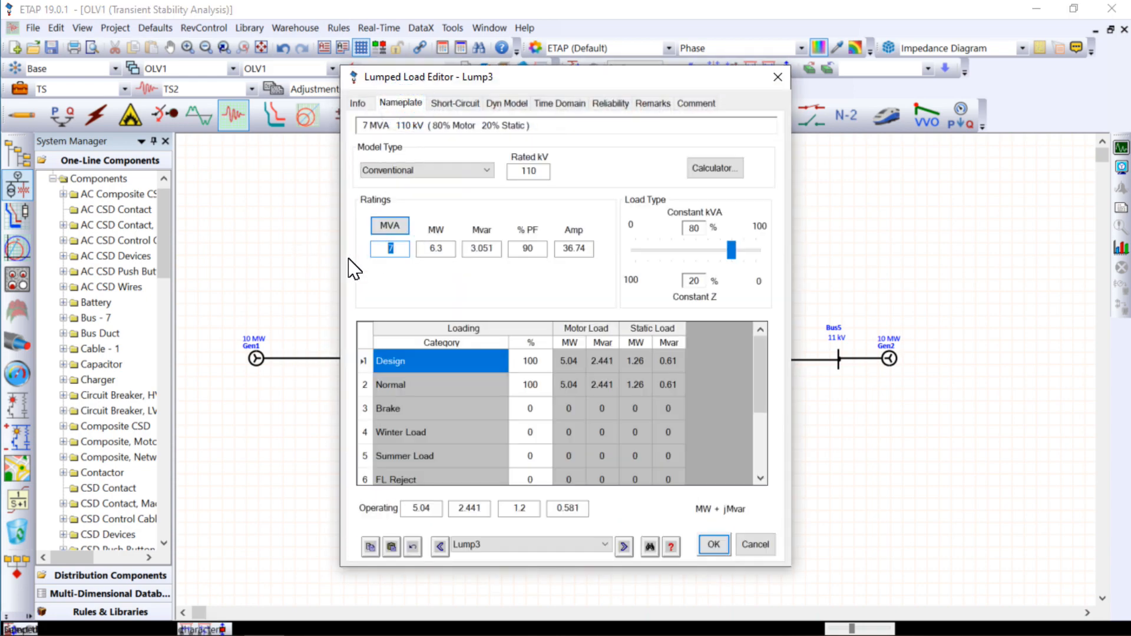
pyautogui.click(471, 274)
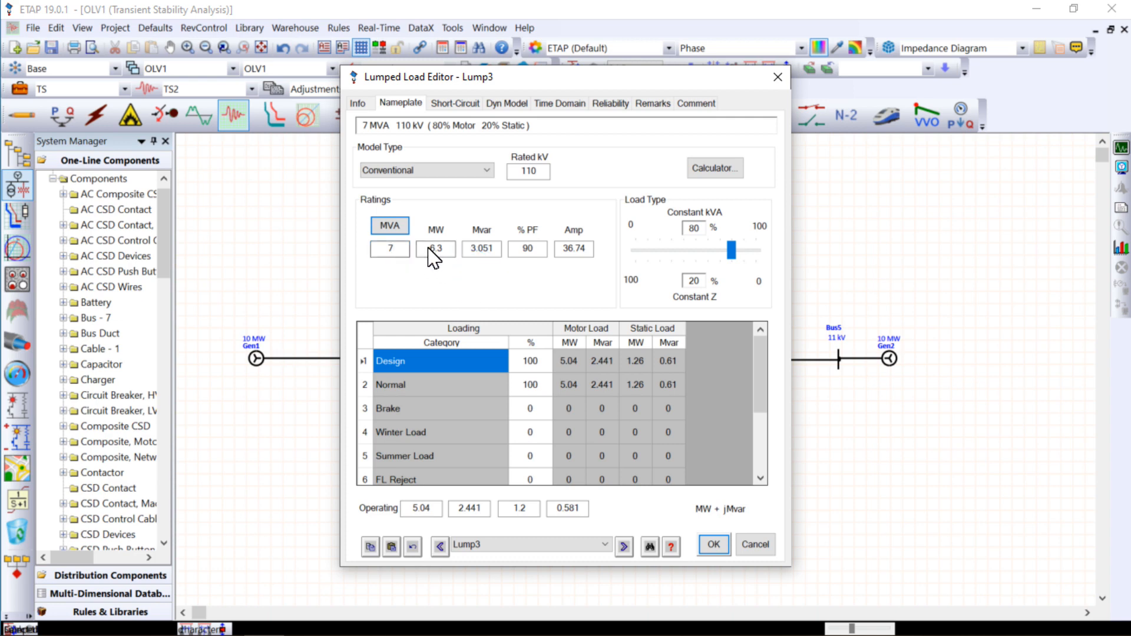
pyautogui.click(533, 250)
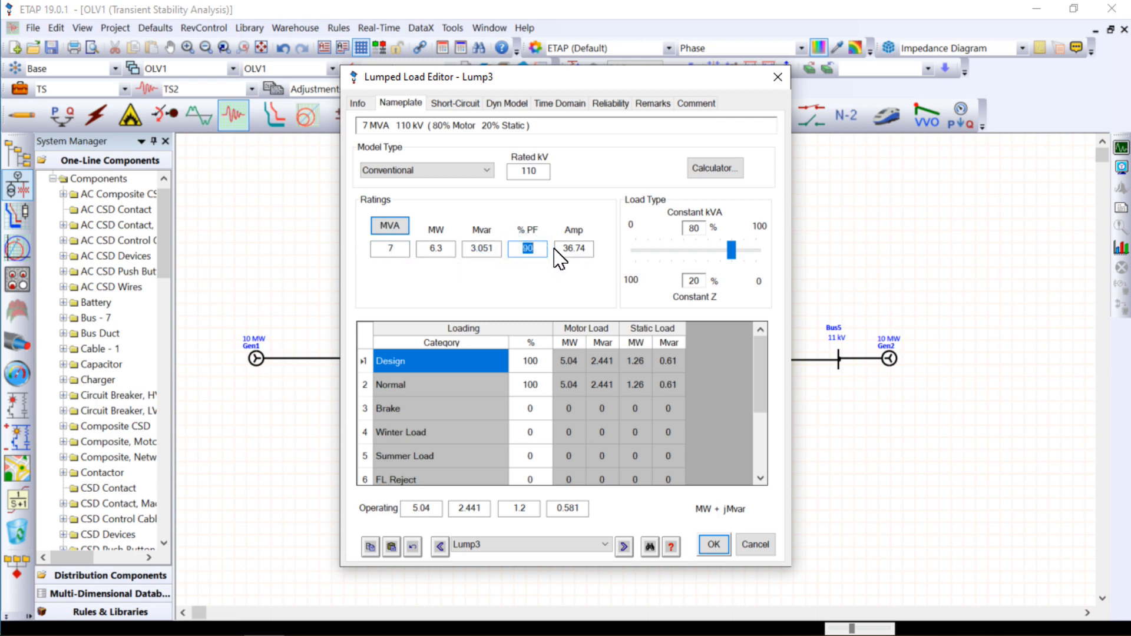
pyautogui.click(511, 273)
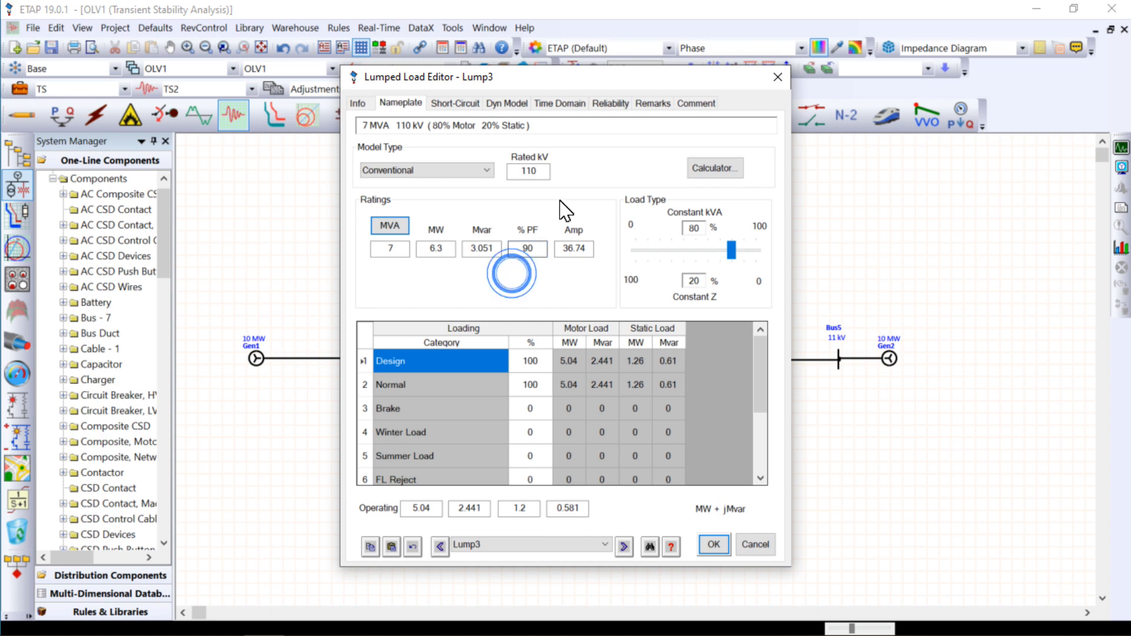
pyautogui.click(719, 550)
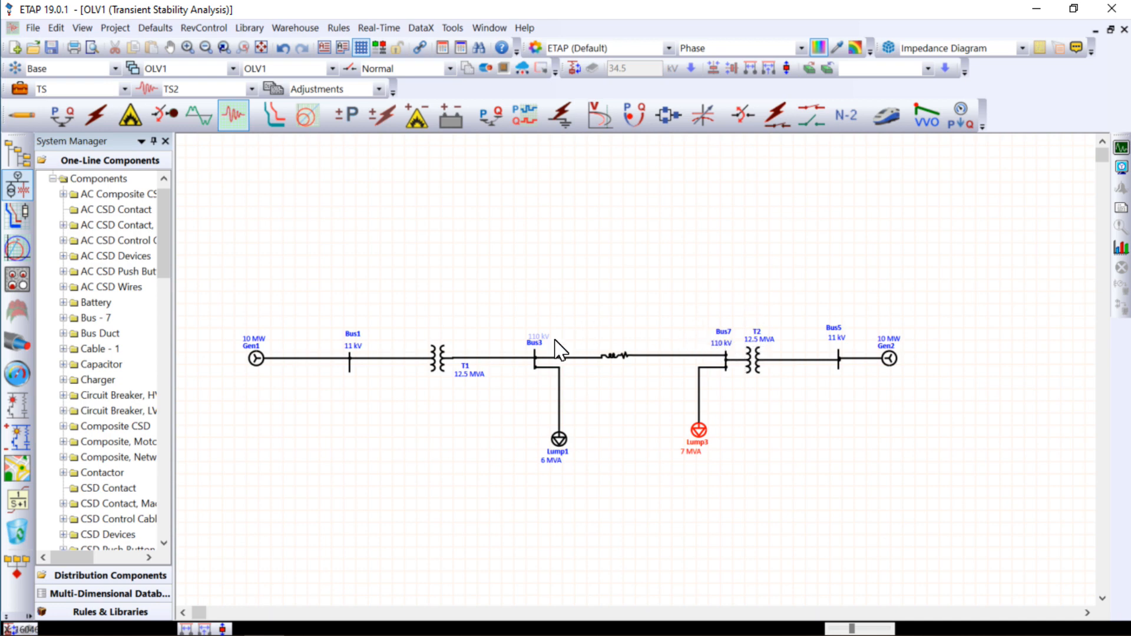
pyautogui.moveTo(546, 337); pyautogui.dragTo(545, 331)
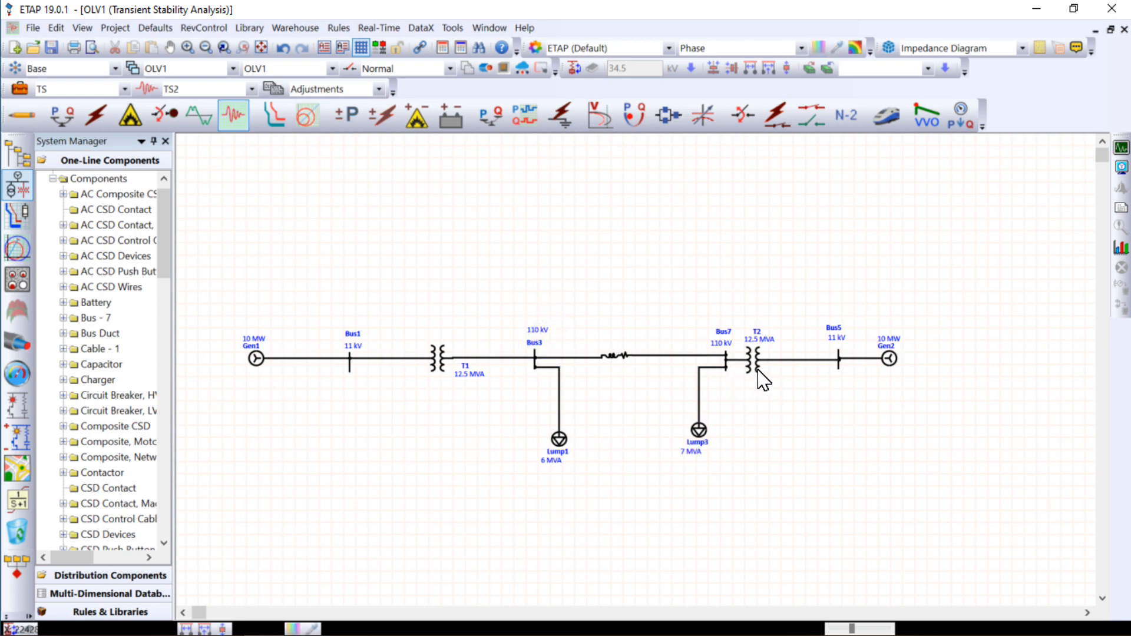
# - Review transformer T2's ratings, and apply typical impedance, X/R and no-load test values to it
pyautogui.doubleClick(757, 362)
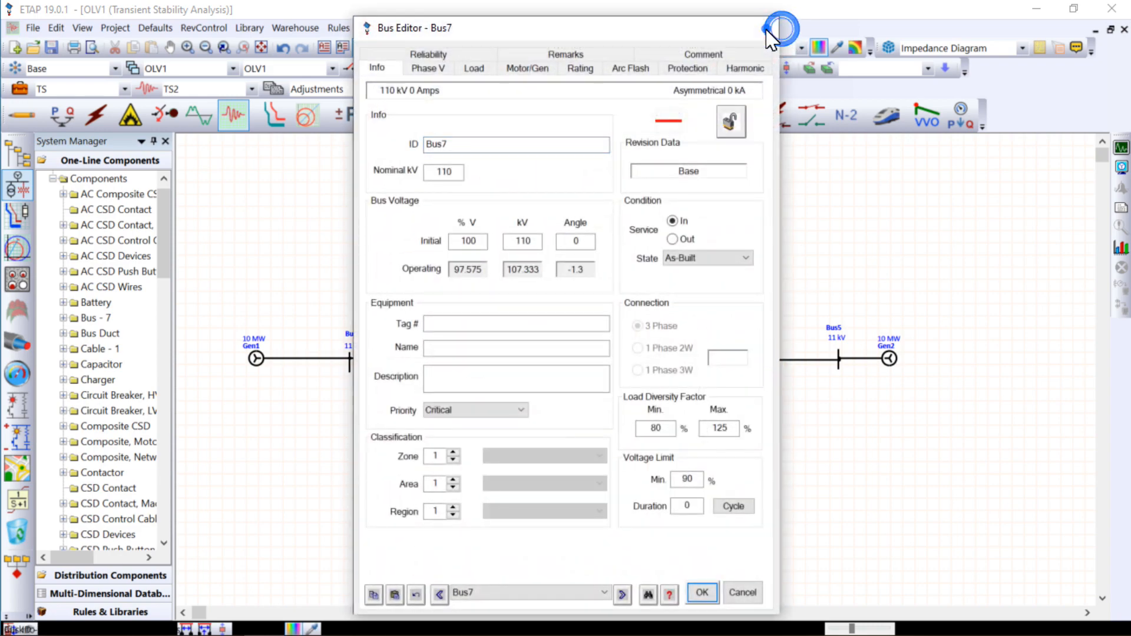
pyautogui.click(766, 27)
pyautogui.doubleClick(755, 372)
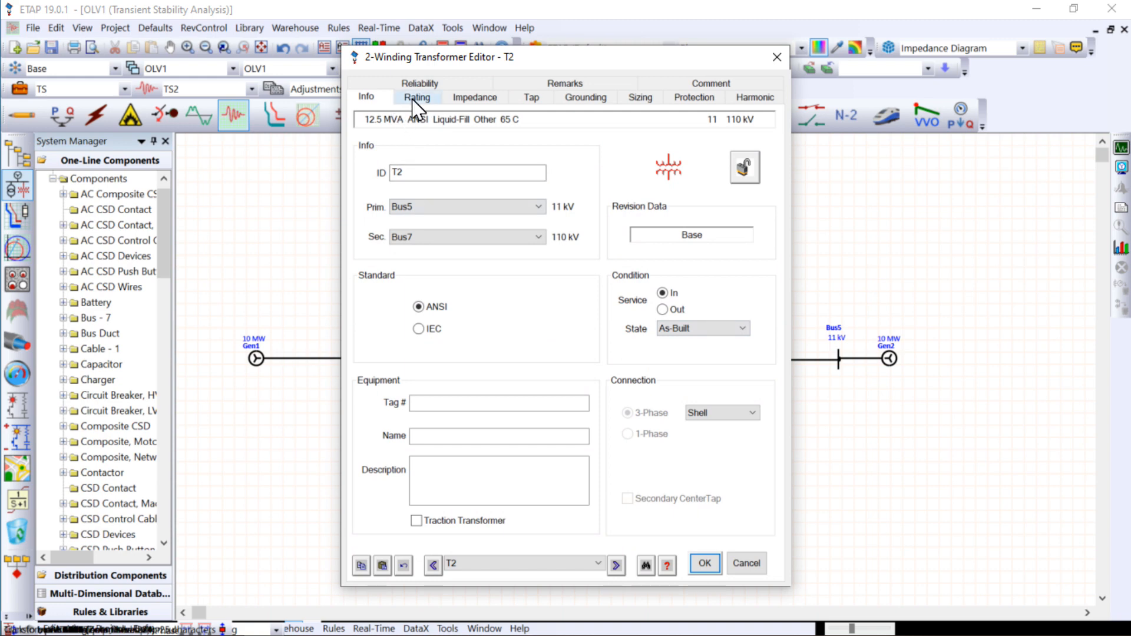
pyautogui.click(417, 98)
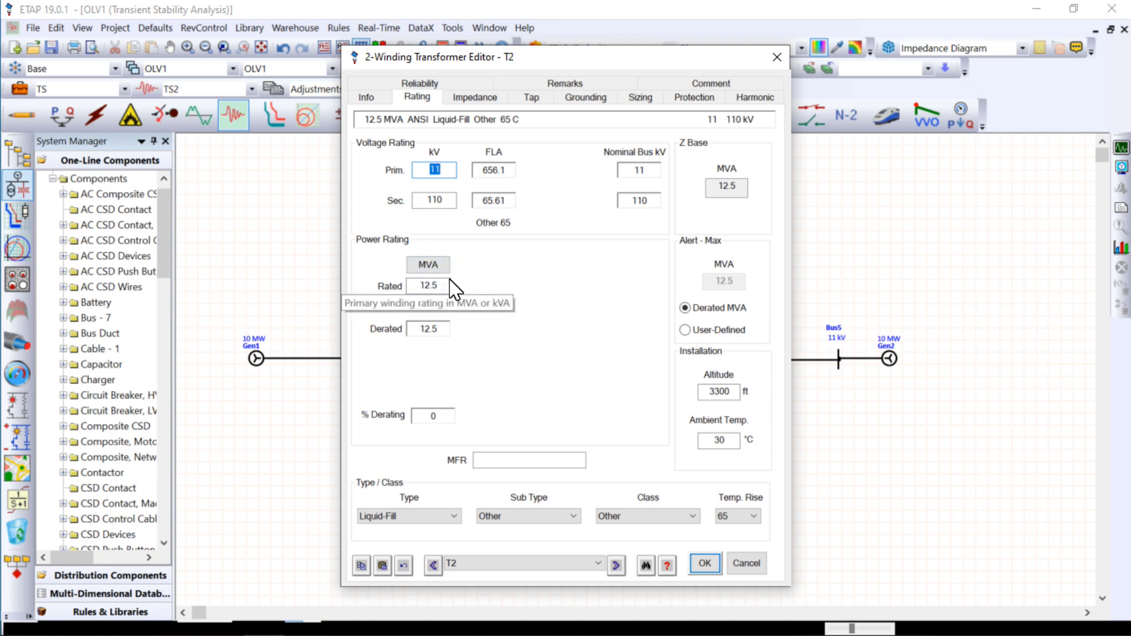
pyautogui.click(486, 103)
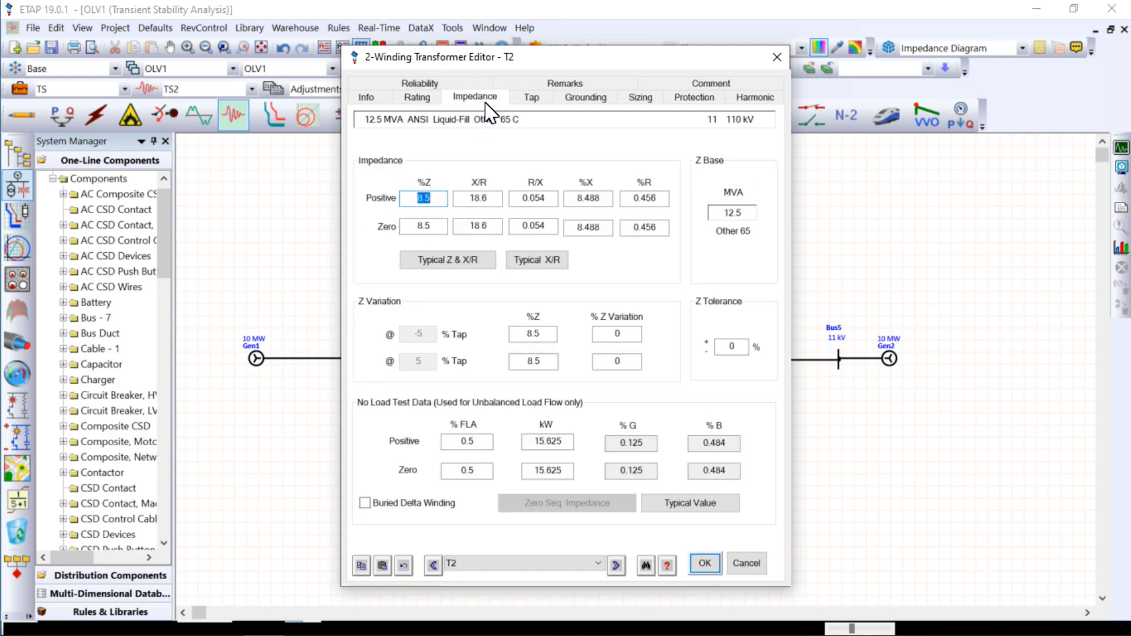
pyautogui.click(457, 265)
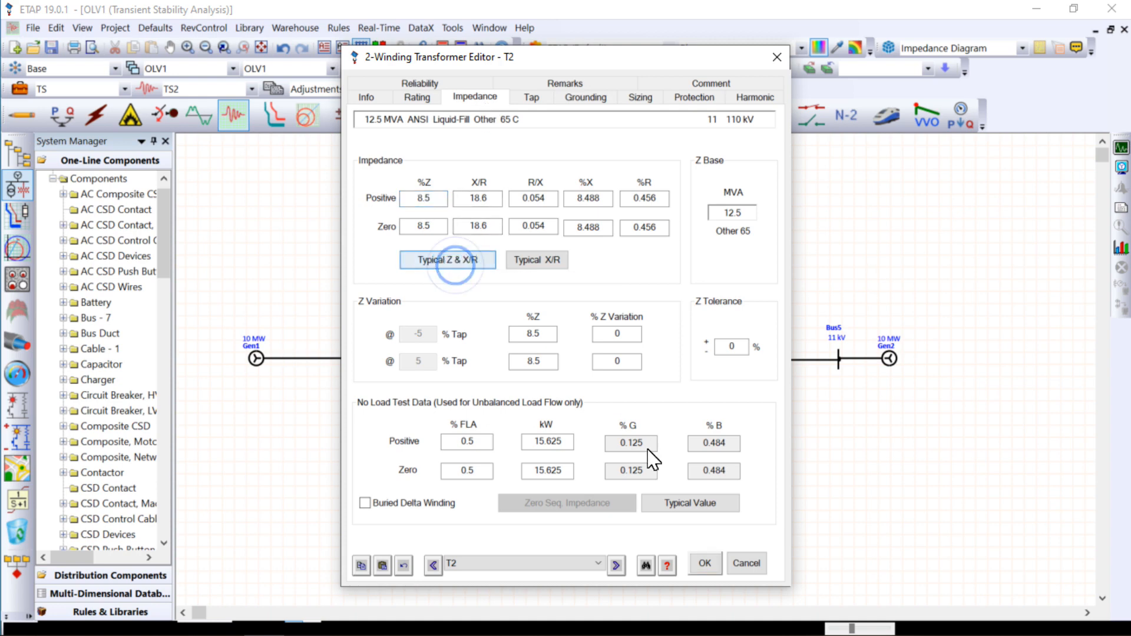
pyautogui.click(700, 505)
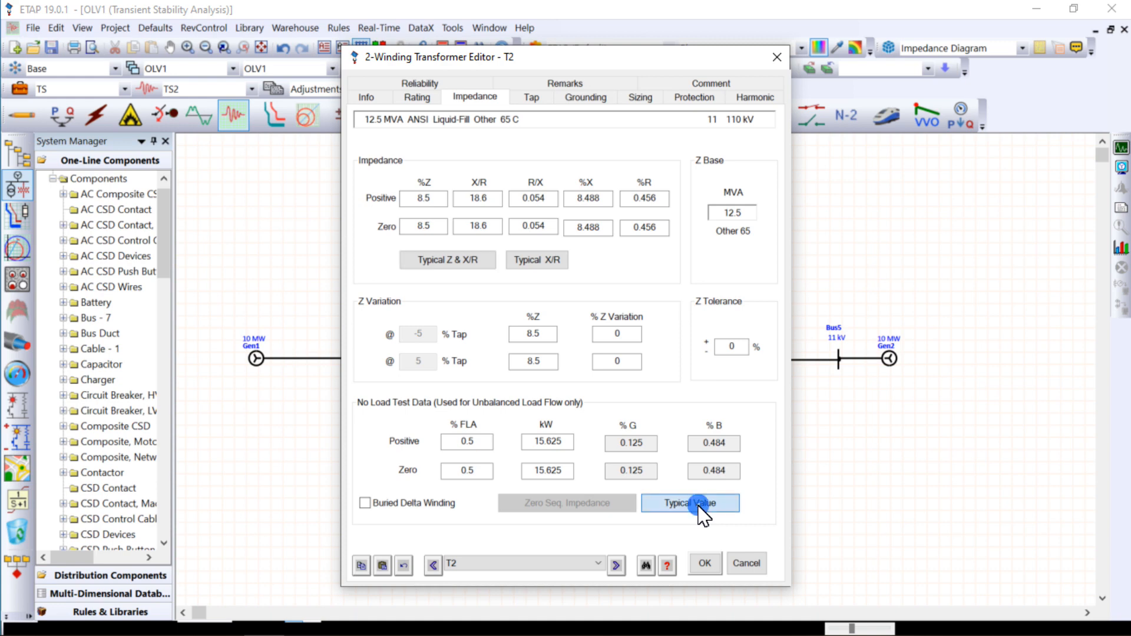
pyautogui.click(705, 564)
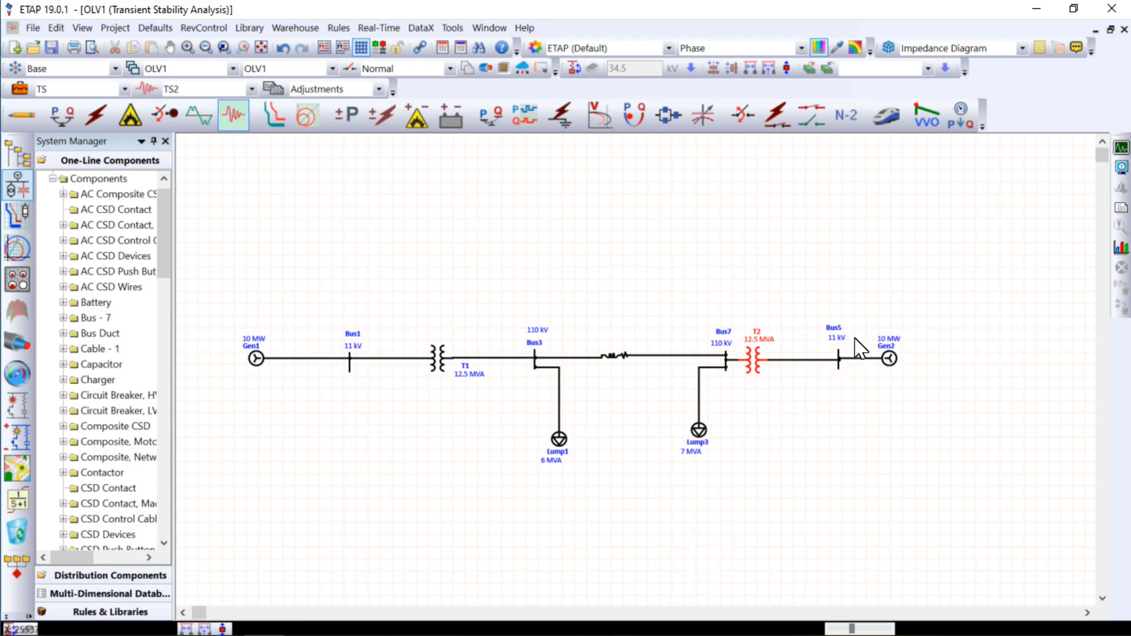
# - Review generator Gen2's operation mode and its rating data
pyautogui.click(890, 359)
pyautogui.doubleClick(890, 358)
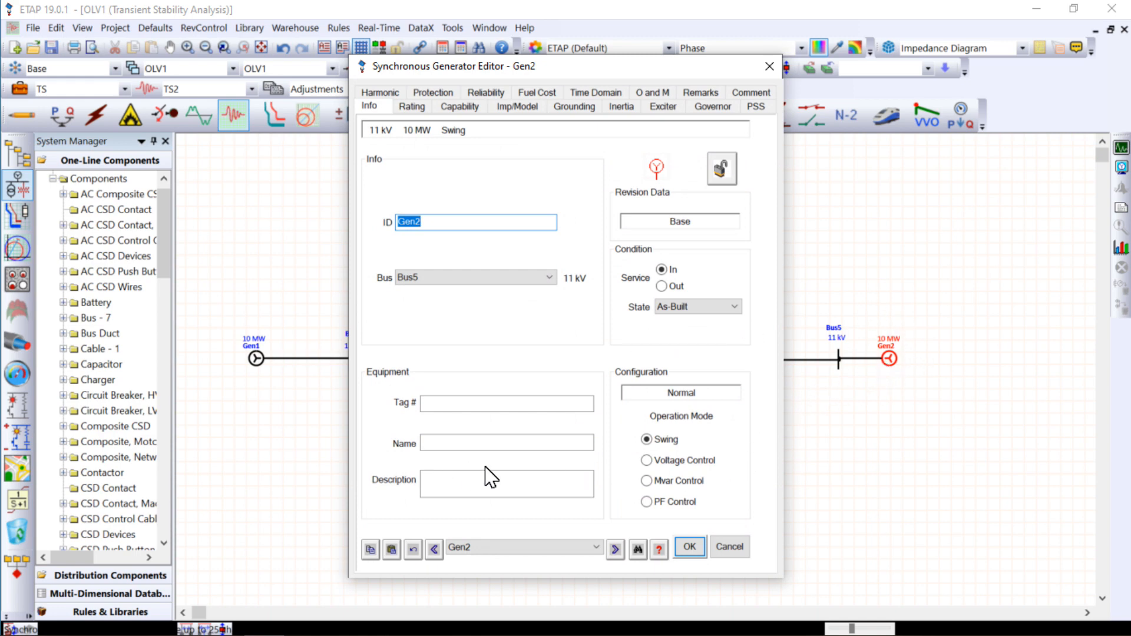
pyautogui.moveTo(453, 59); pyautogui.dragTo(600, 89)
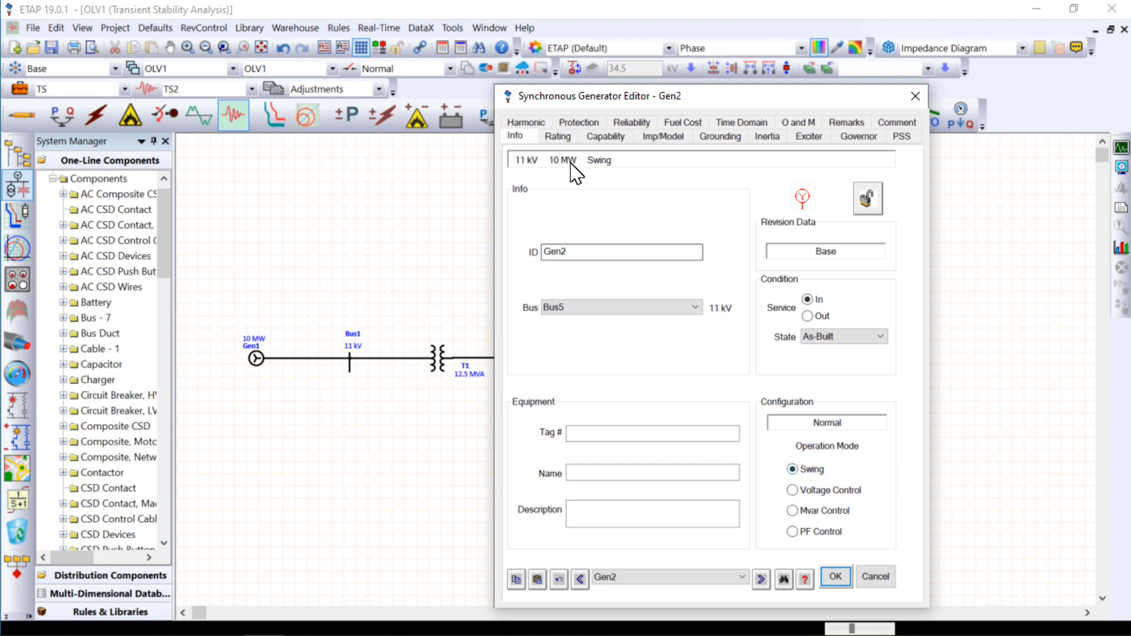
pyautogui.click(558, 137)
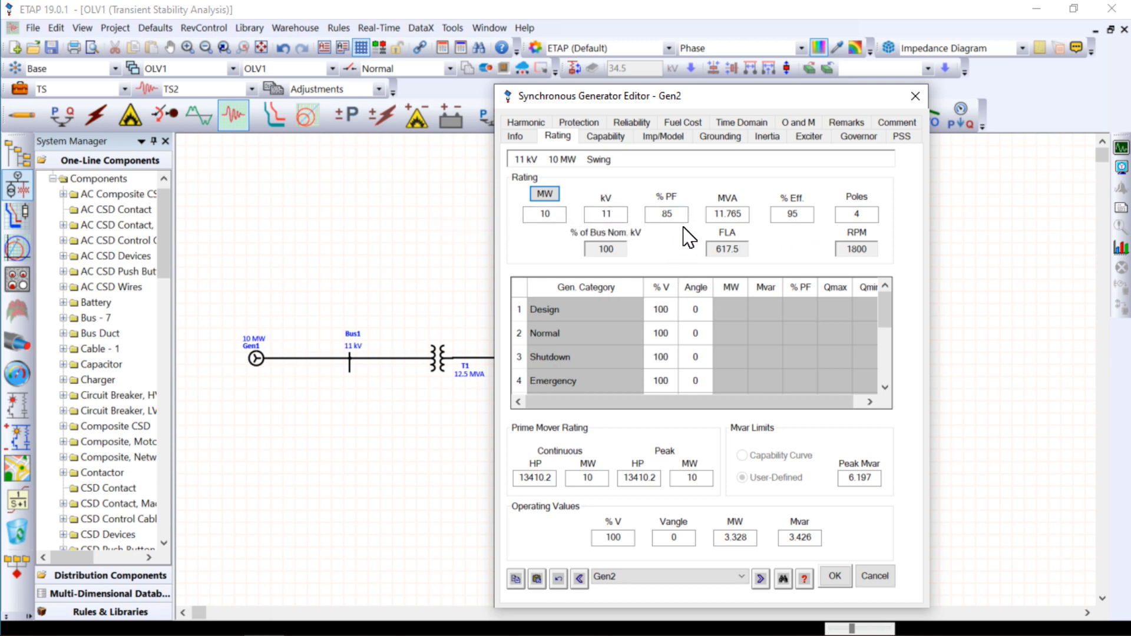
# - Apply typical data to Gen2's impedance and dynamic model, set its damping to 10, and accept the generator settings
pyautogui.click(665, 142)
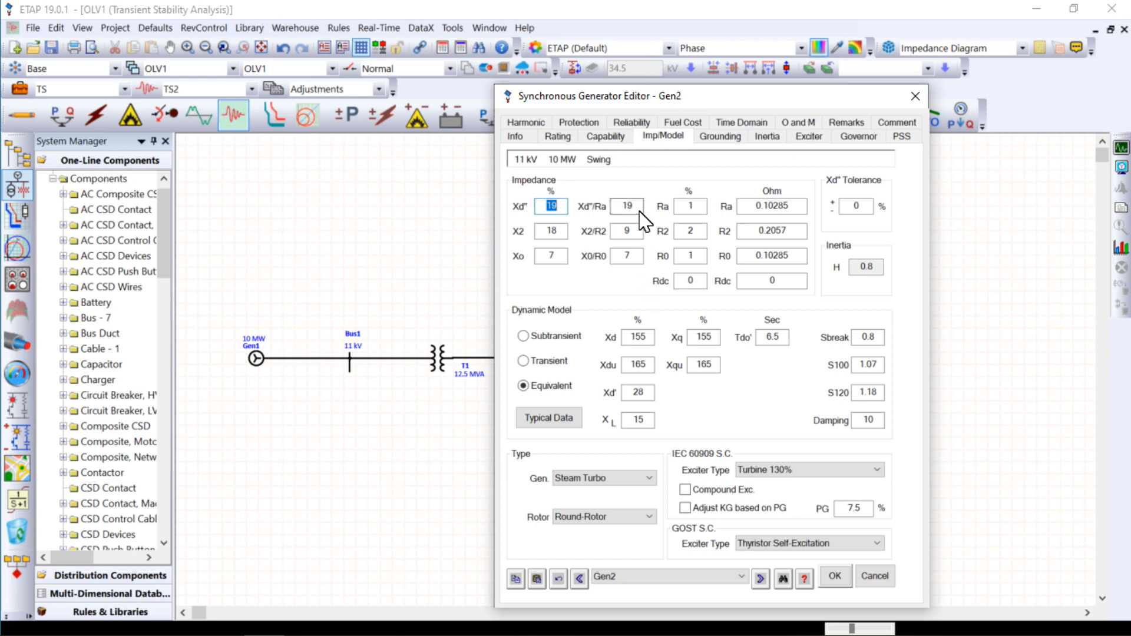
pyautogui.doubleClick(866, 423)
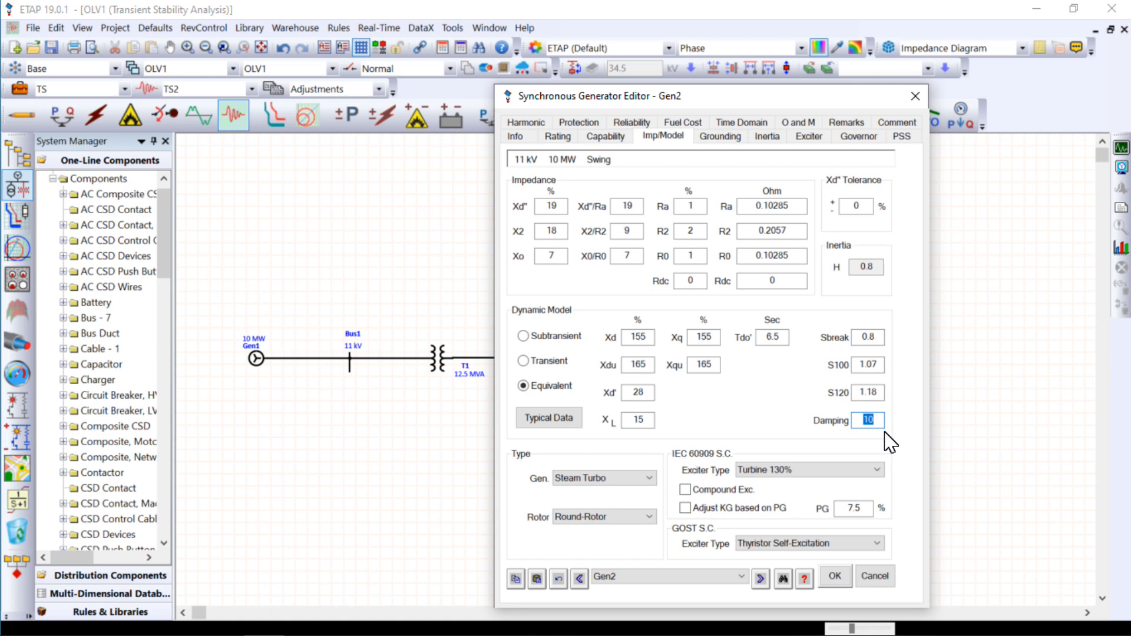
pyautogui.click(567, 422)
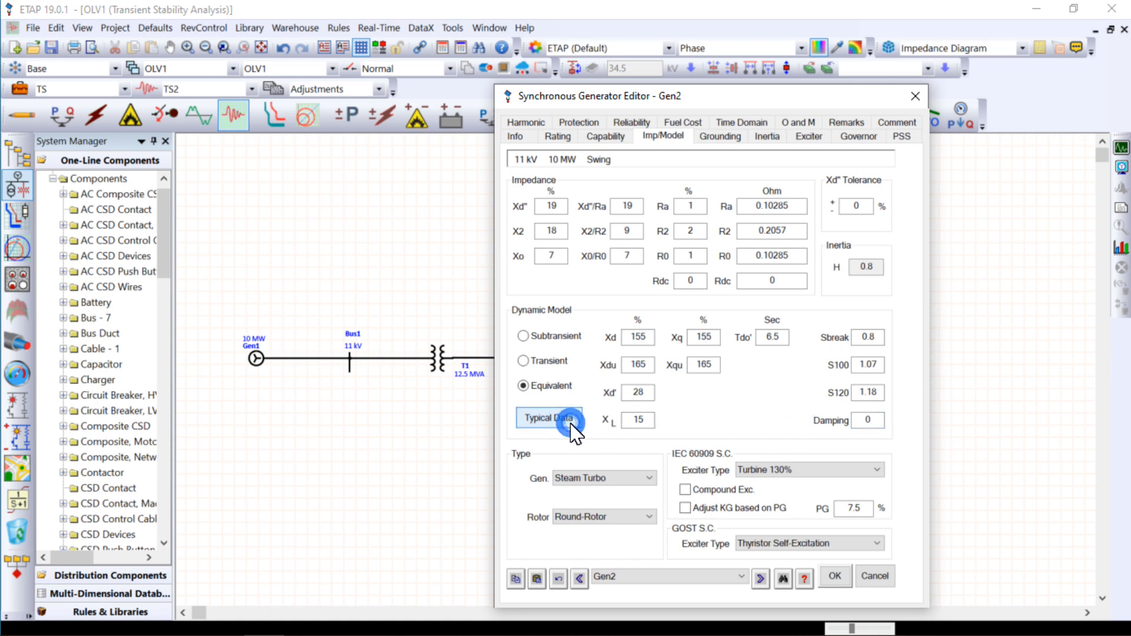
pyautogui.doubleClick(877, 421)
pyautogui.write('1')
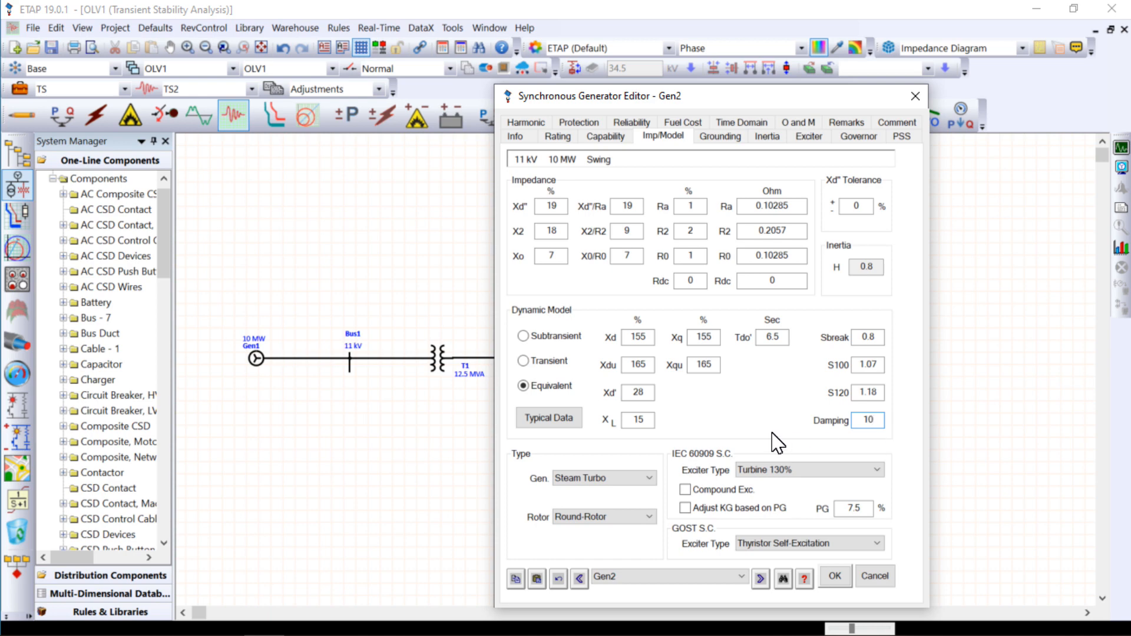
pyautogui.click(835, 576)
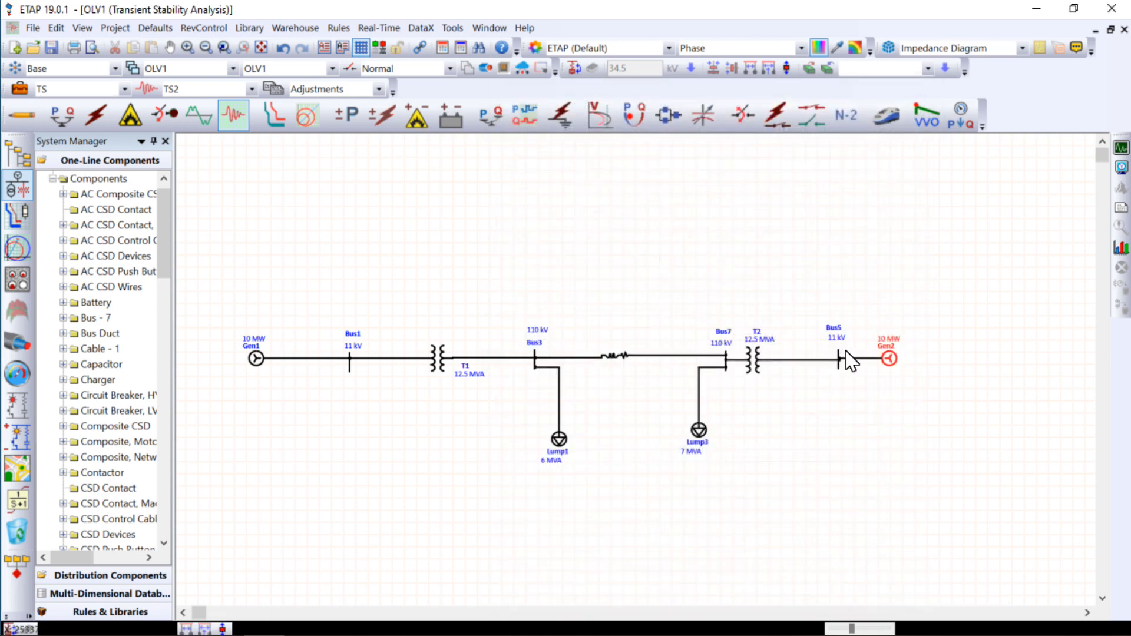
# - Switch to load flow analysis and run the load flow calculation on the network
pyautogui.click(62, 115)
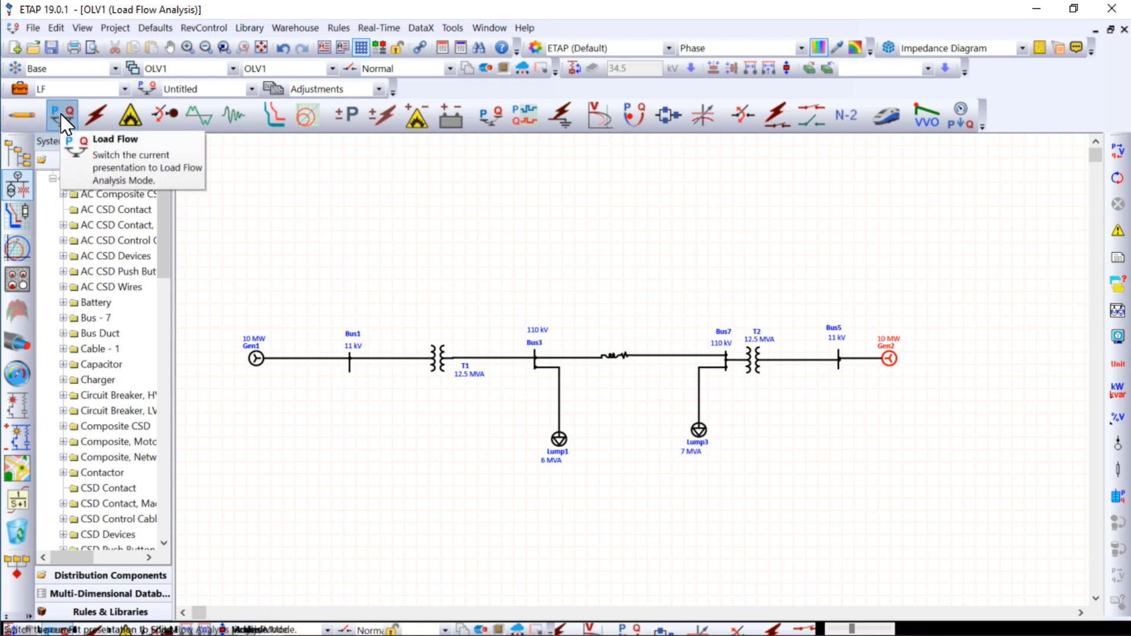
pyautogui.click(1109, 158)
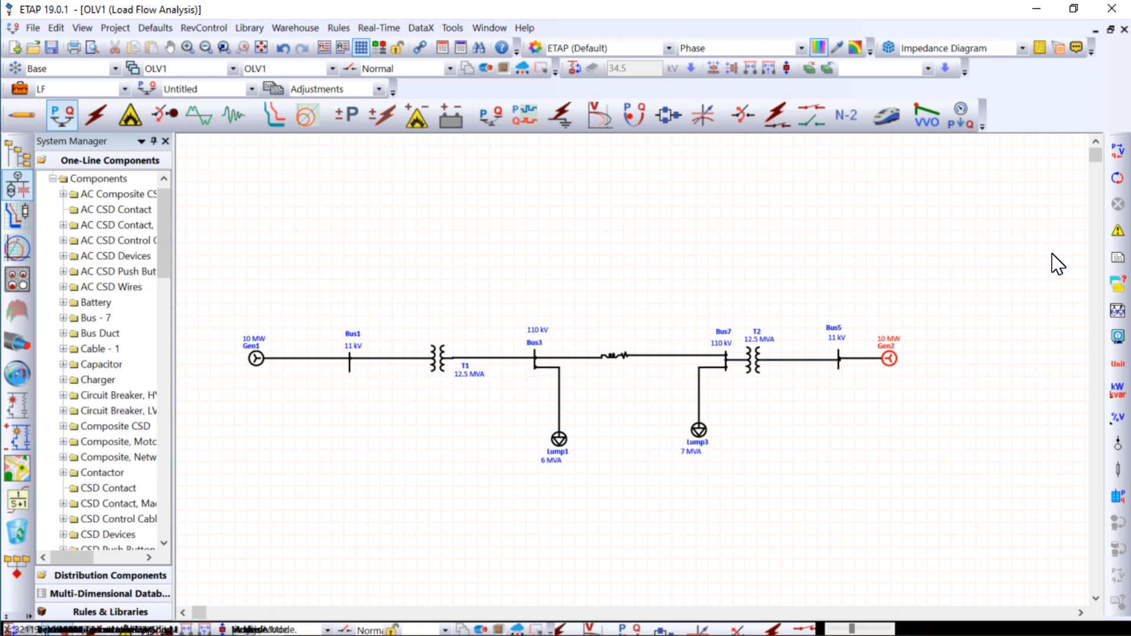
pyautogui.click(1106, 157)
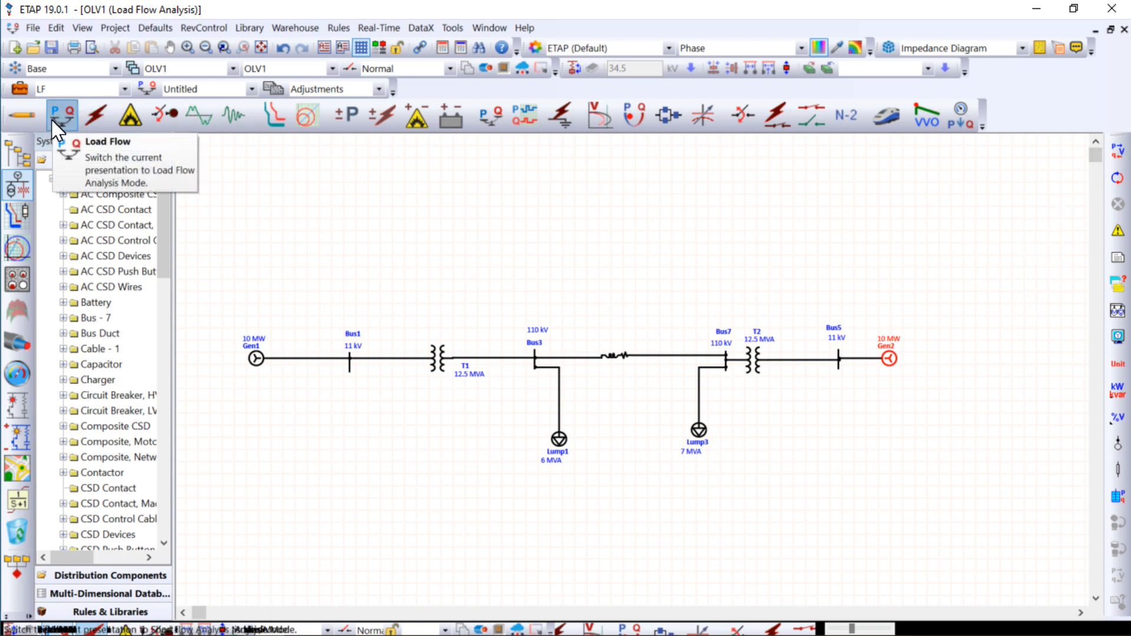
pyautogui.click(1108, 159)
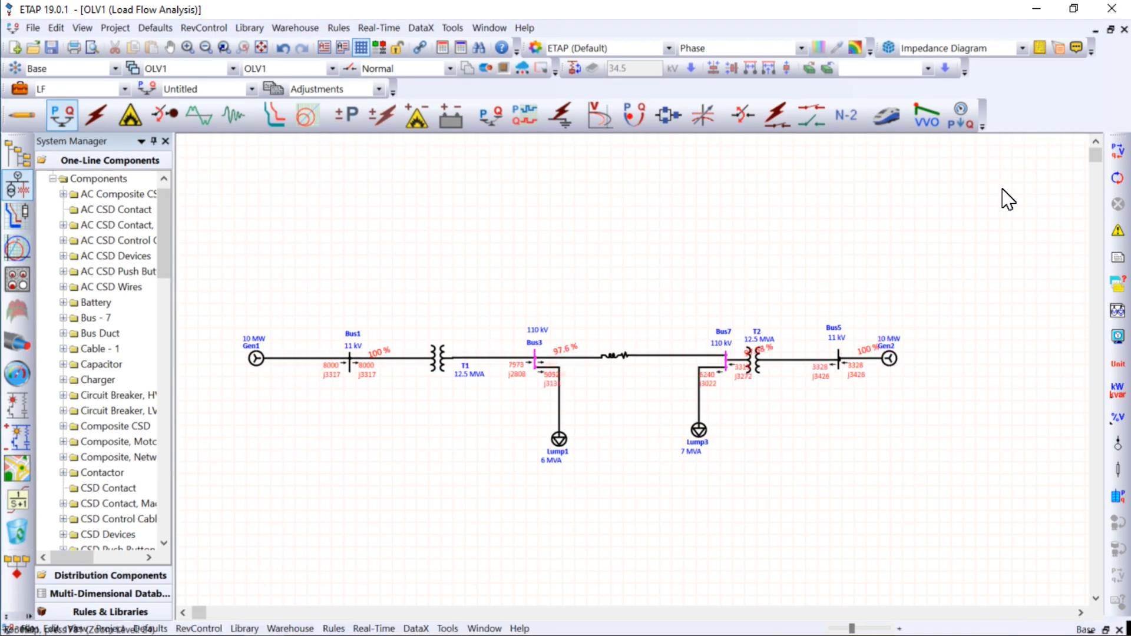
pyautogui.click(562, 410)
pyautogui.click(641, 464)
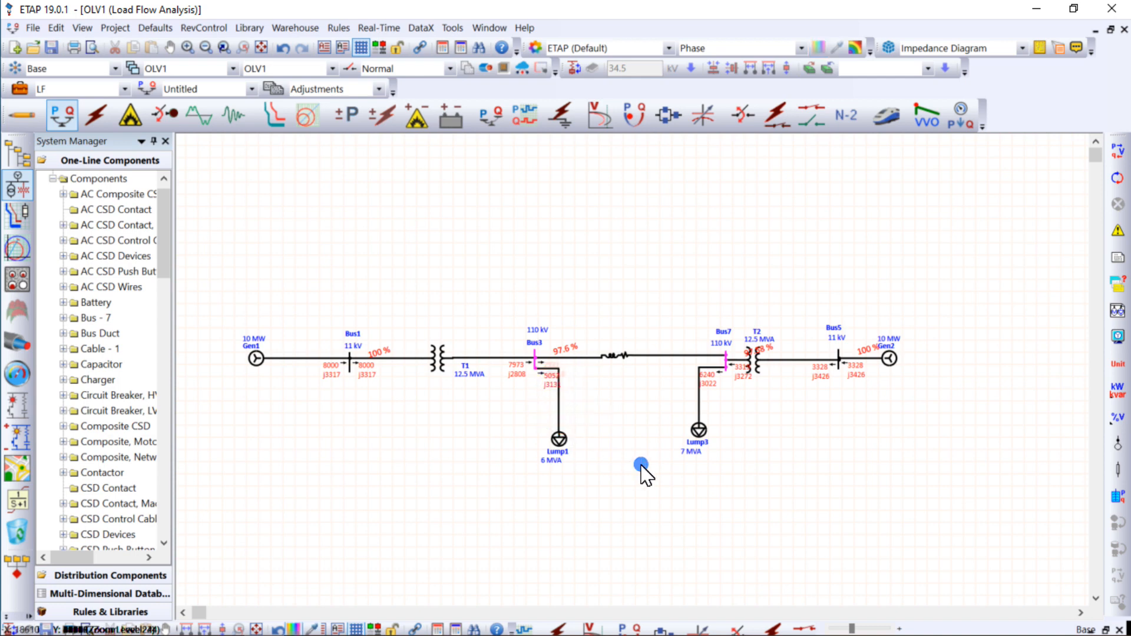
# - Return to transient stability analysis and delete events Q1 and Q2 from the TS study case
pyautogui.click(228, 126)
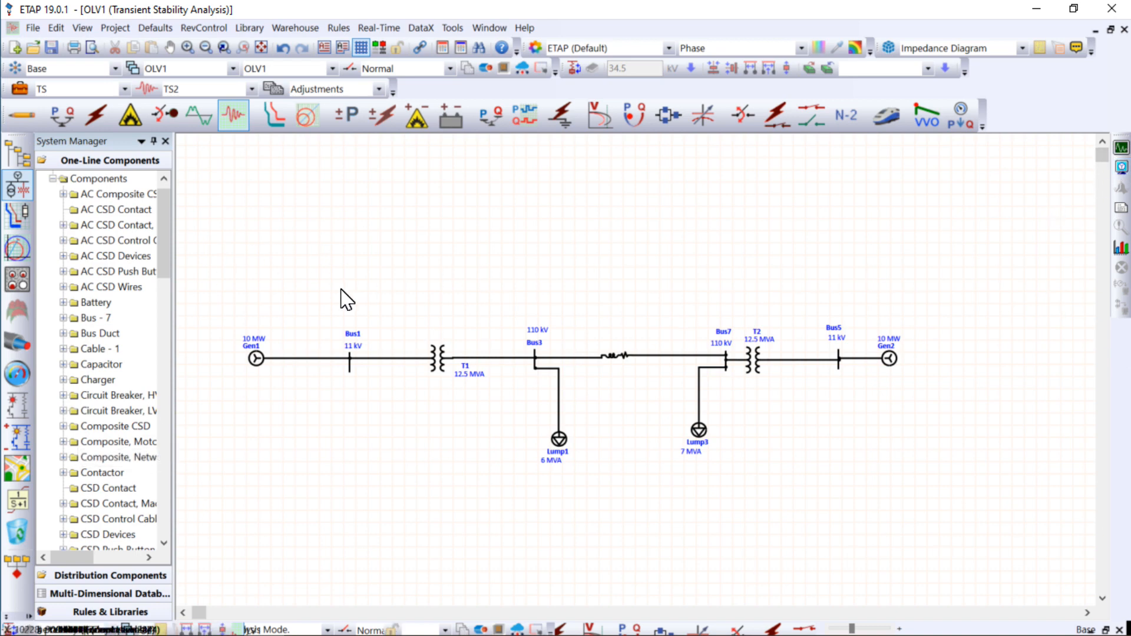
pyautogui.click(20, 89)
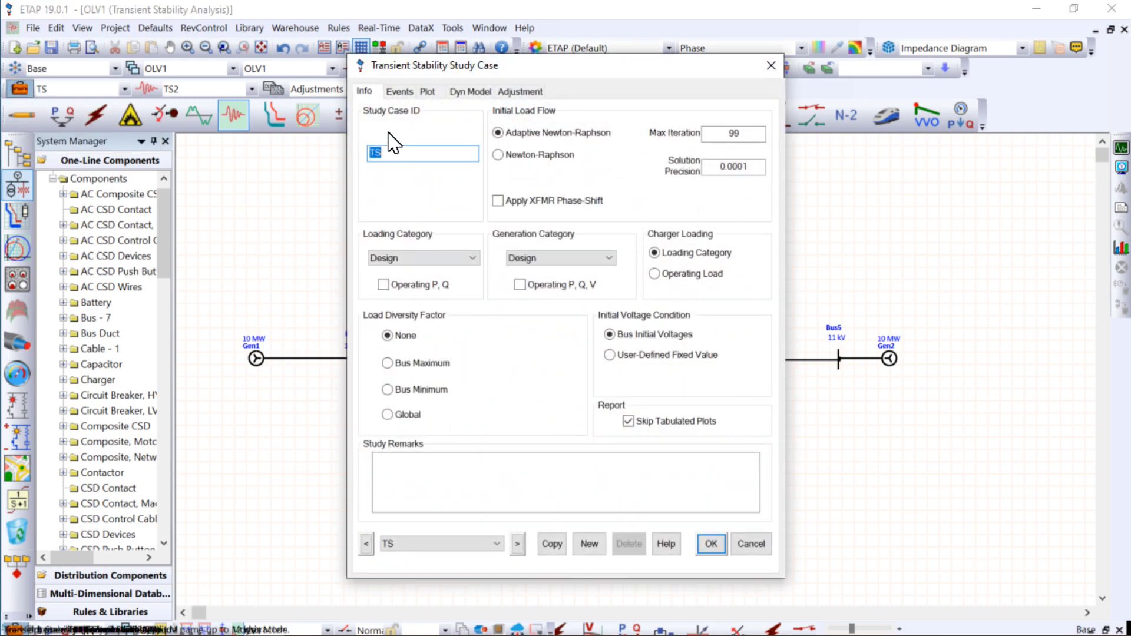
pyautogui.click(400, 92)
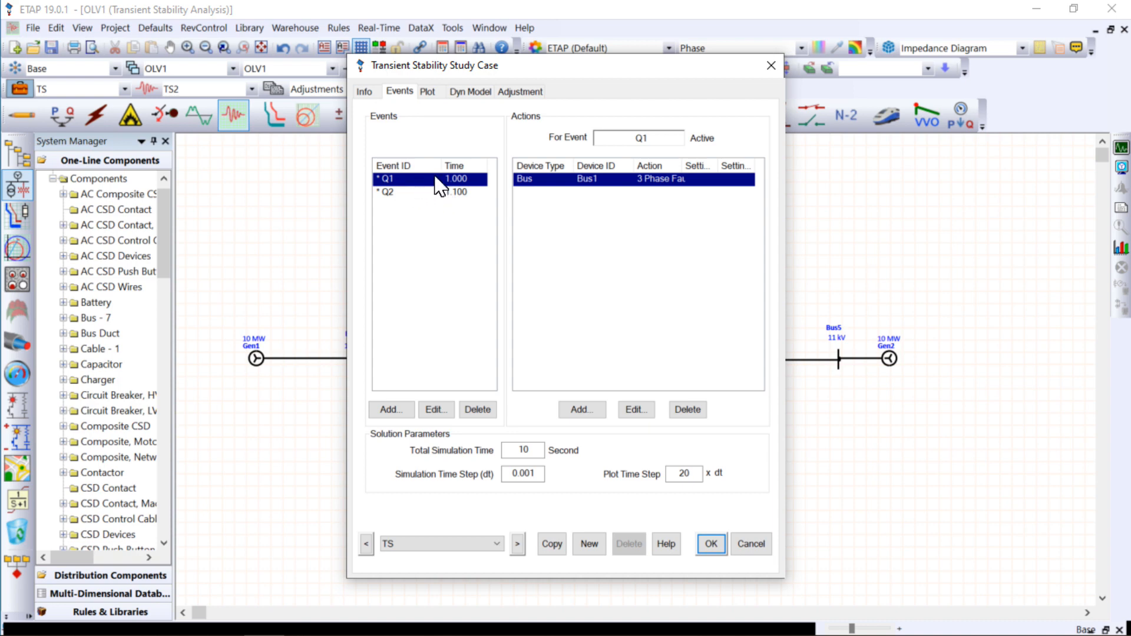
pyautogui.click(475, 411)
pyautogui.click(474, 412)
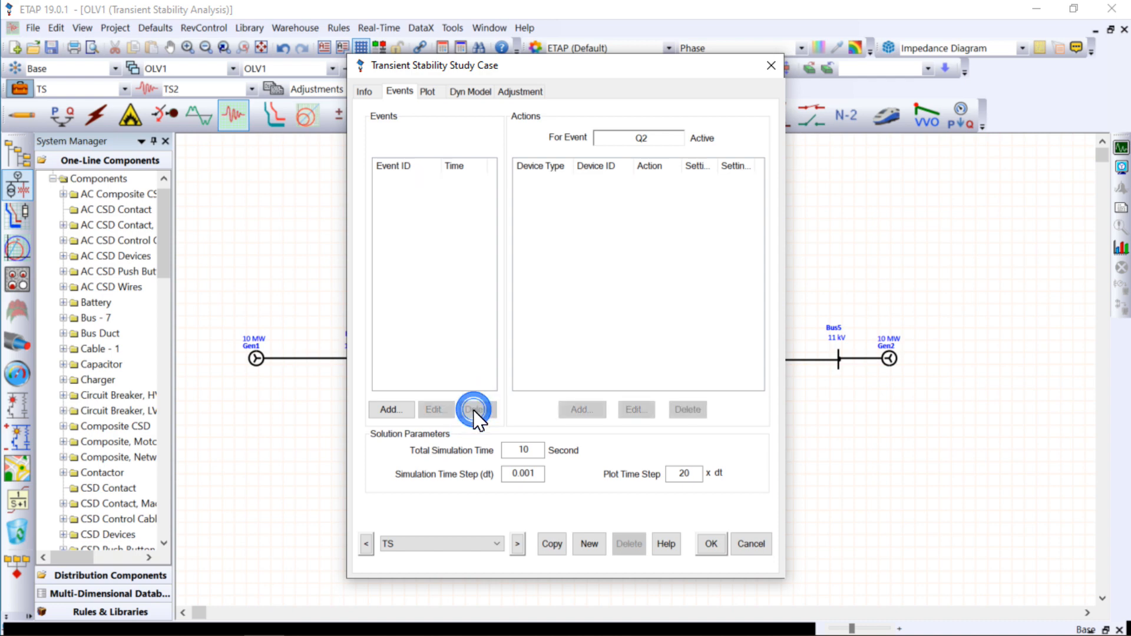
# - Discard the blank new event, set the total simulation time to 10 seconds, and accept the study case
pyautogui.click(392, 411)
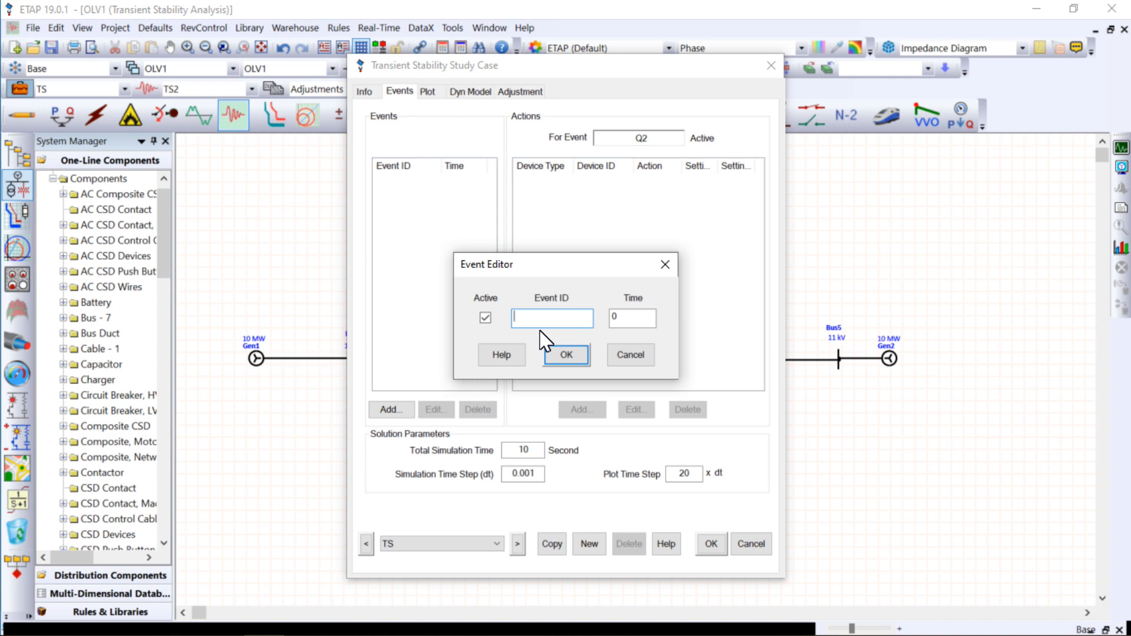
pyautogui.click(665, 264)
pyautogui.click(519, 450)
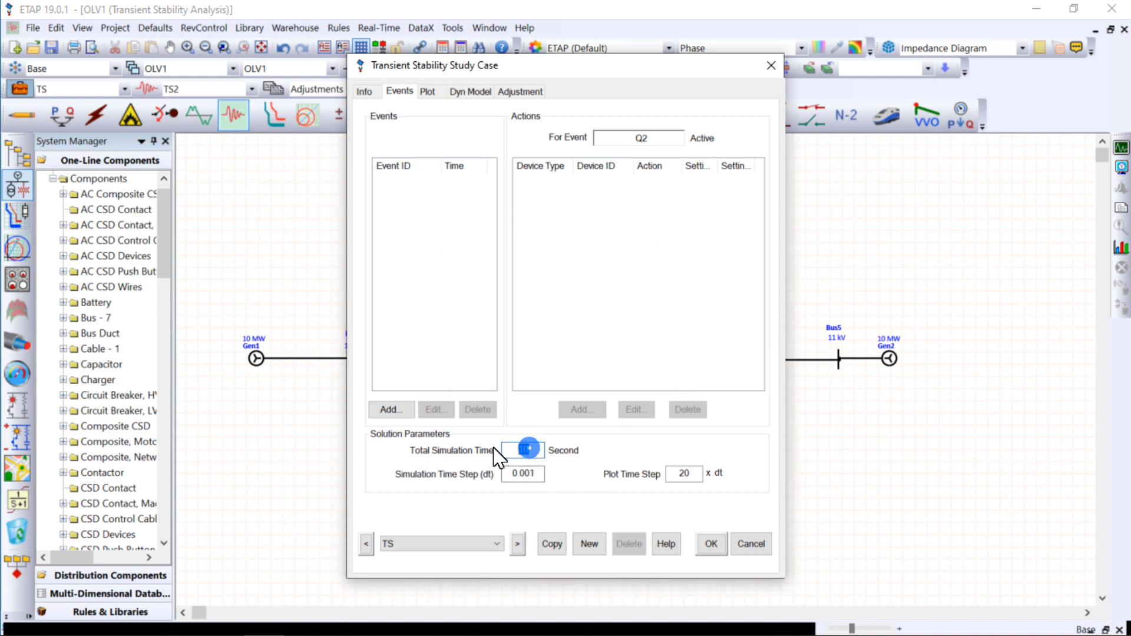
pyautogui.write('1')
pyautogui.press('Return')
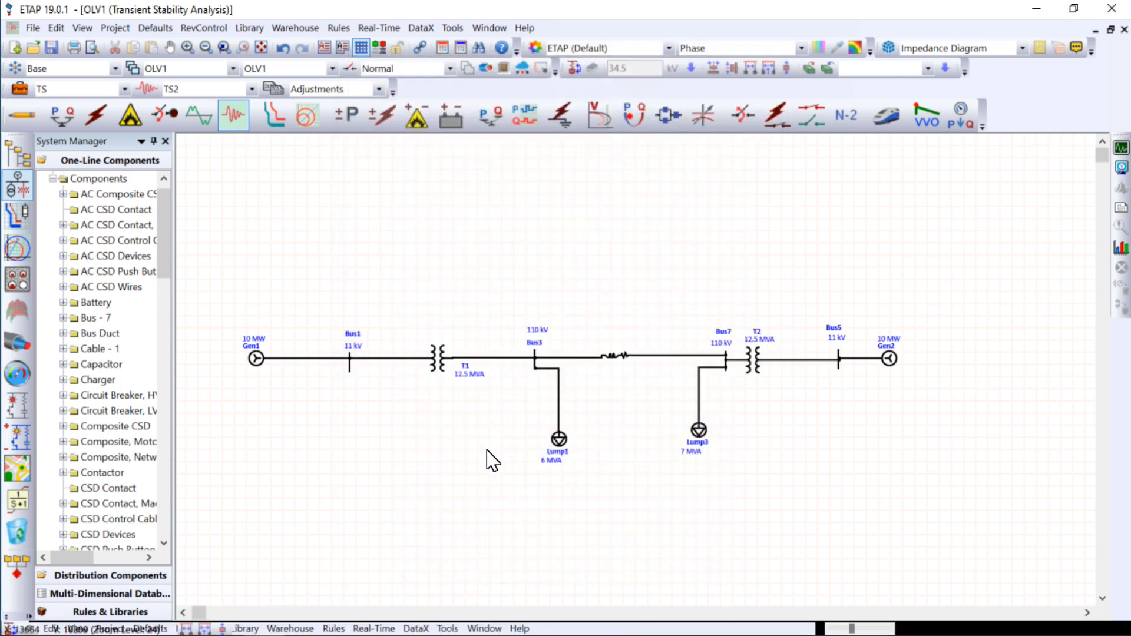
# - Reopen the TS study case events and add an active event Q1 at time 1
pyautogui.click(19, 89)
pyautogui.click(401, 92)
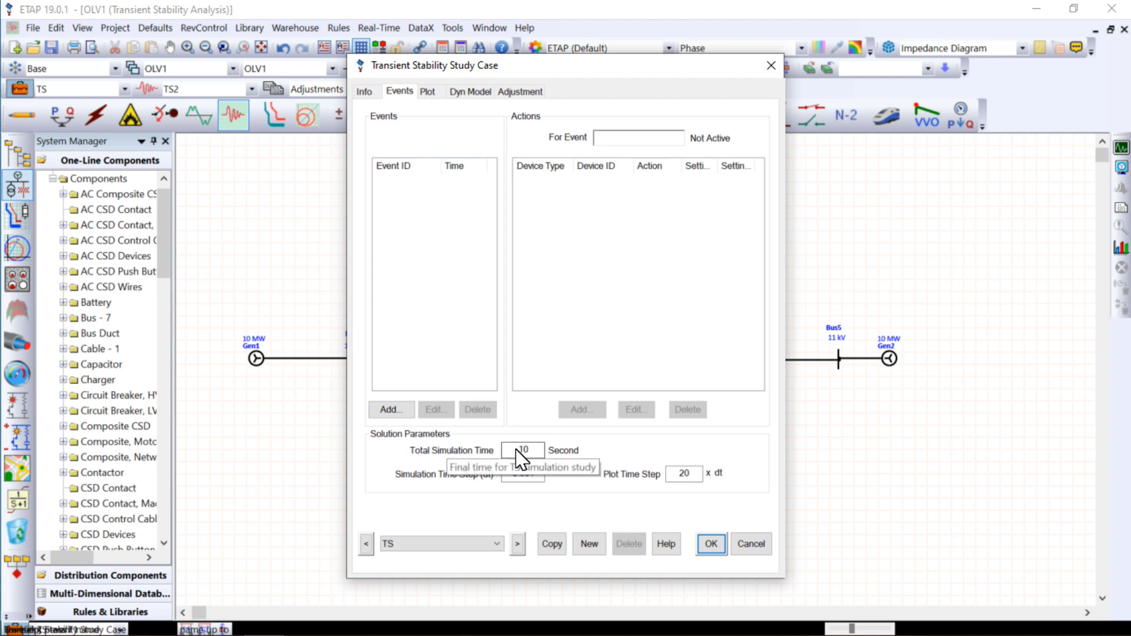
pyautogui.click(394, 410)
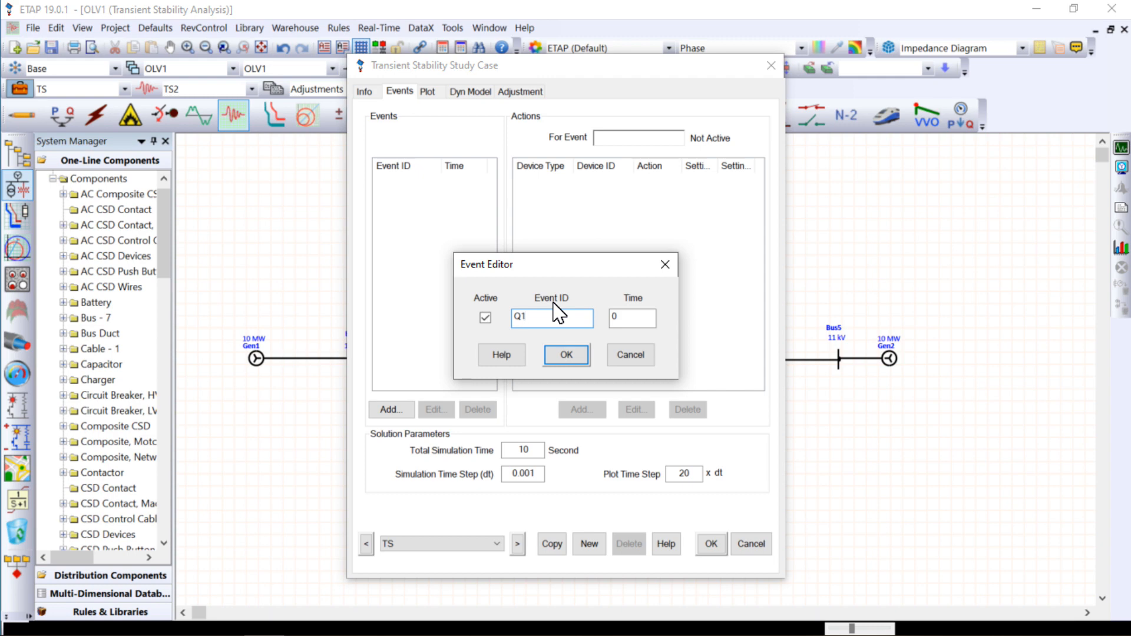
pyautogui.click(642, 318)
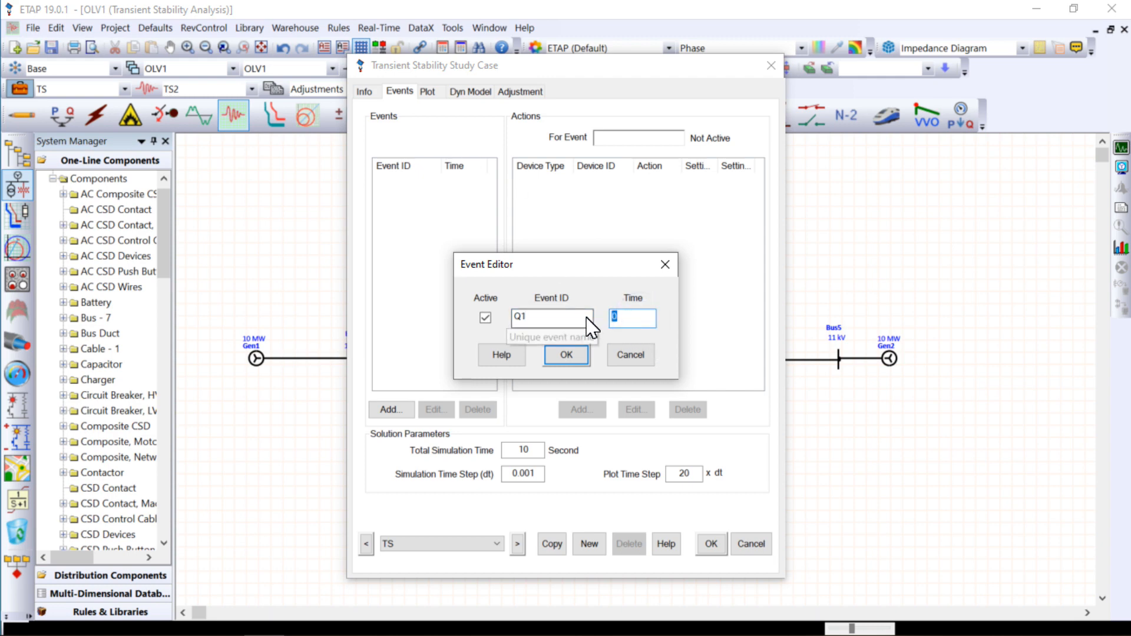
pyautogui.write('1')
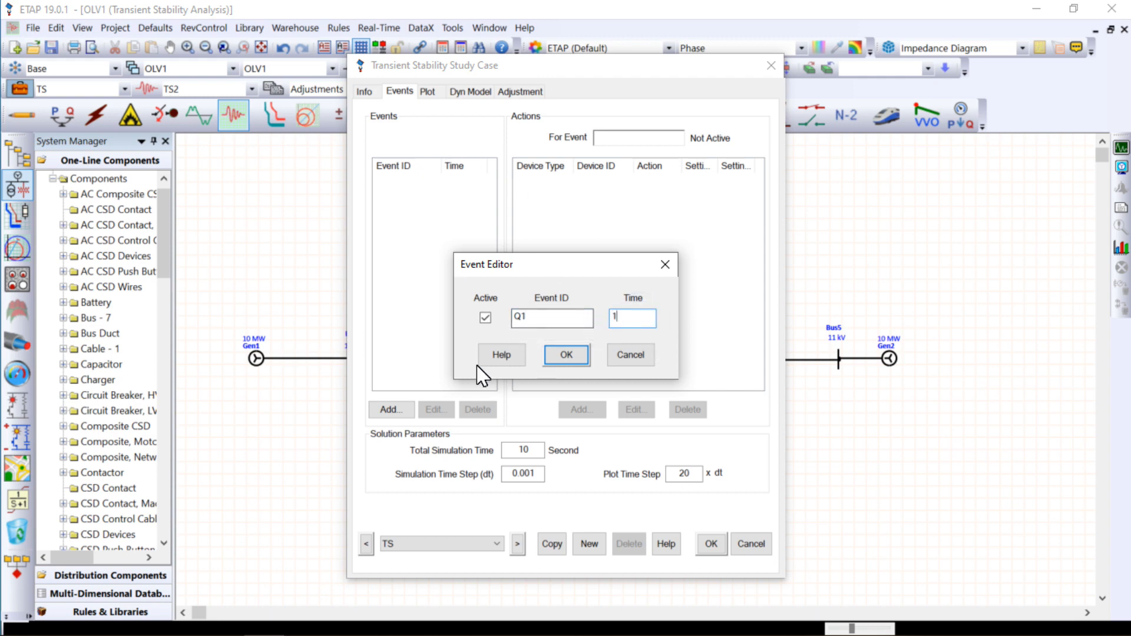
pyautogui.click(567, 357)
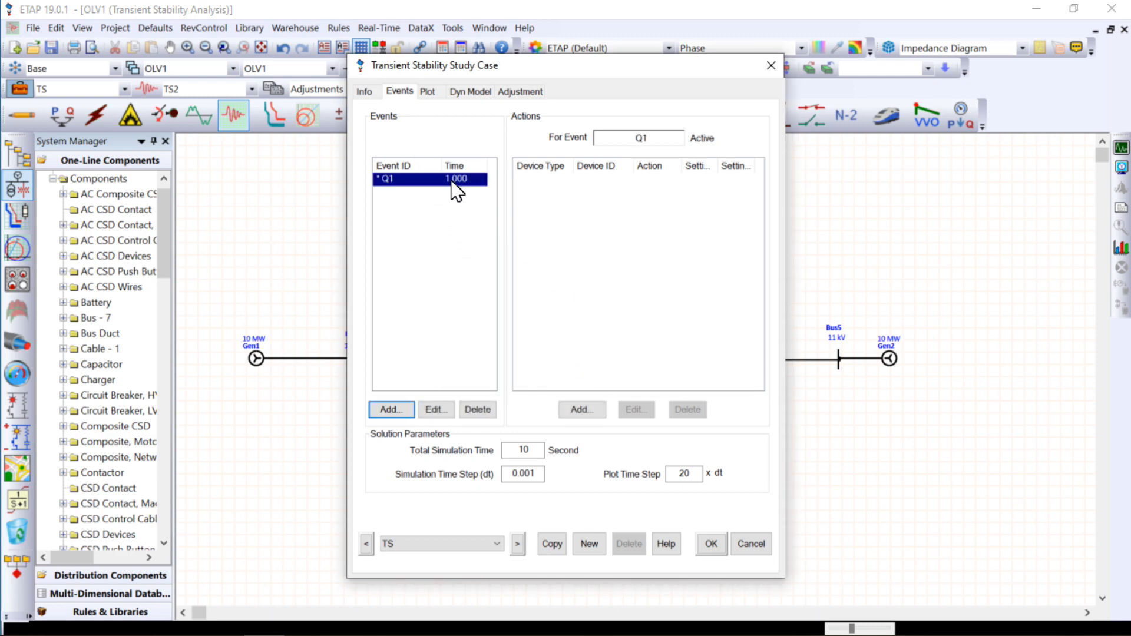
# - Add a 3 Phase Fault action on Bus1 to event Q1
pyautogui.click(582, 411)
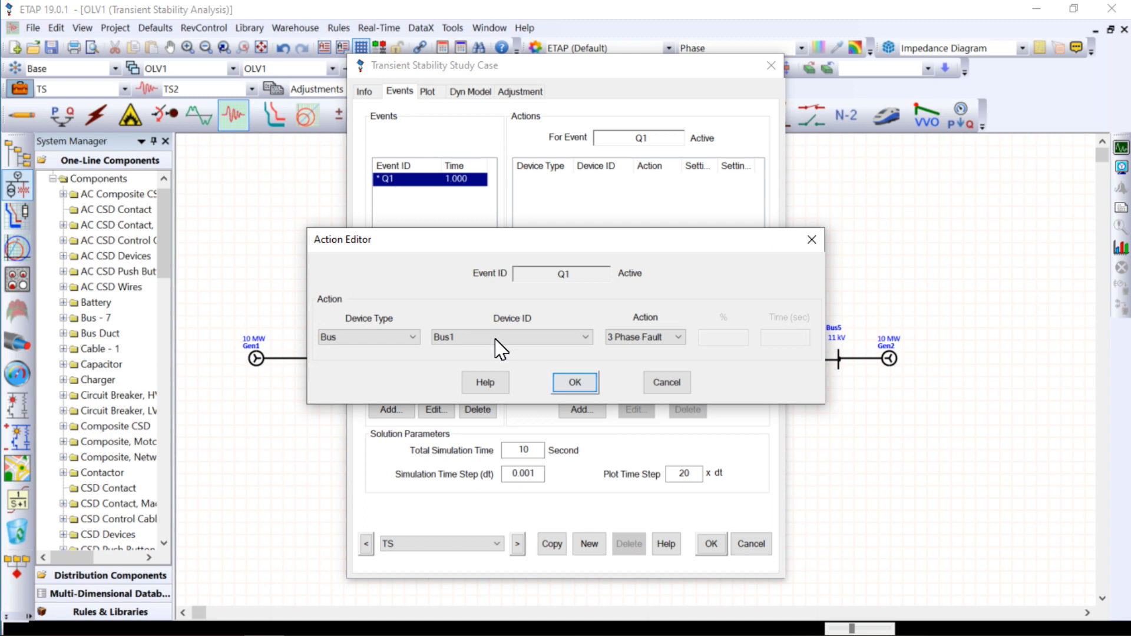
pyautogui.click(370, 337)
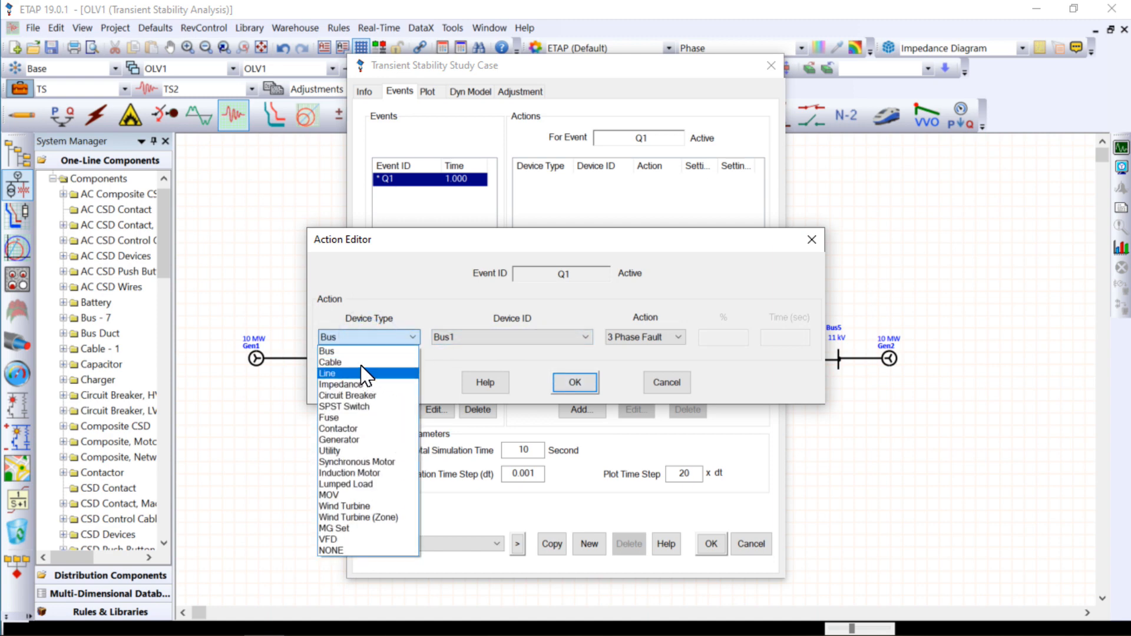
pyautogui.click(352, 440)
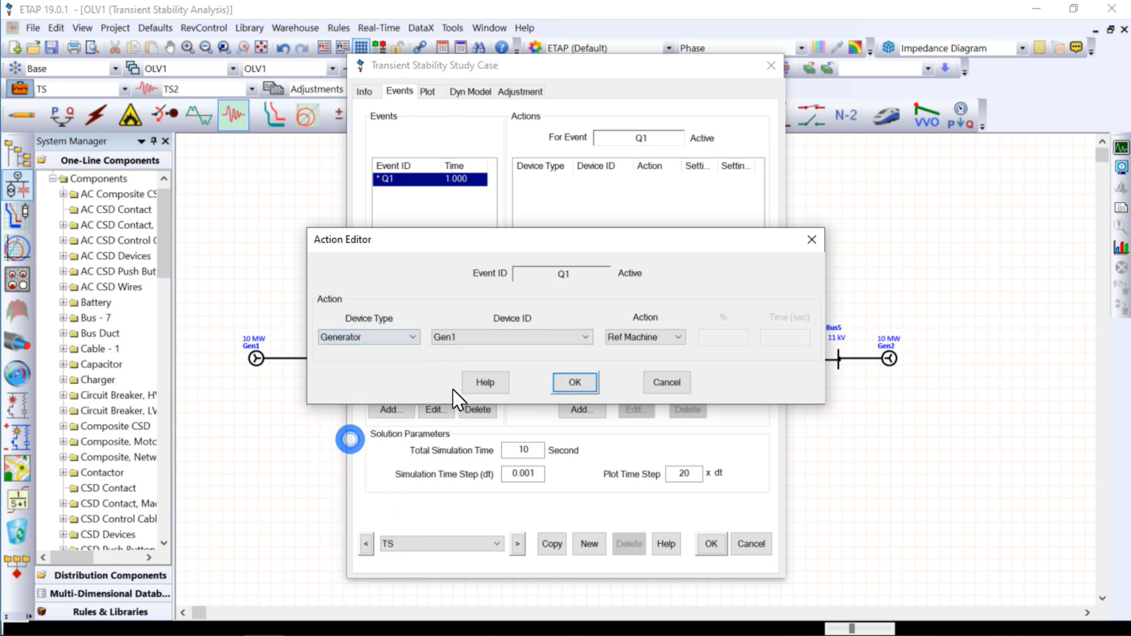
pyautogui.click(643, 341)
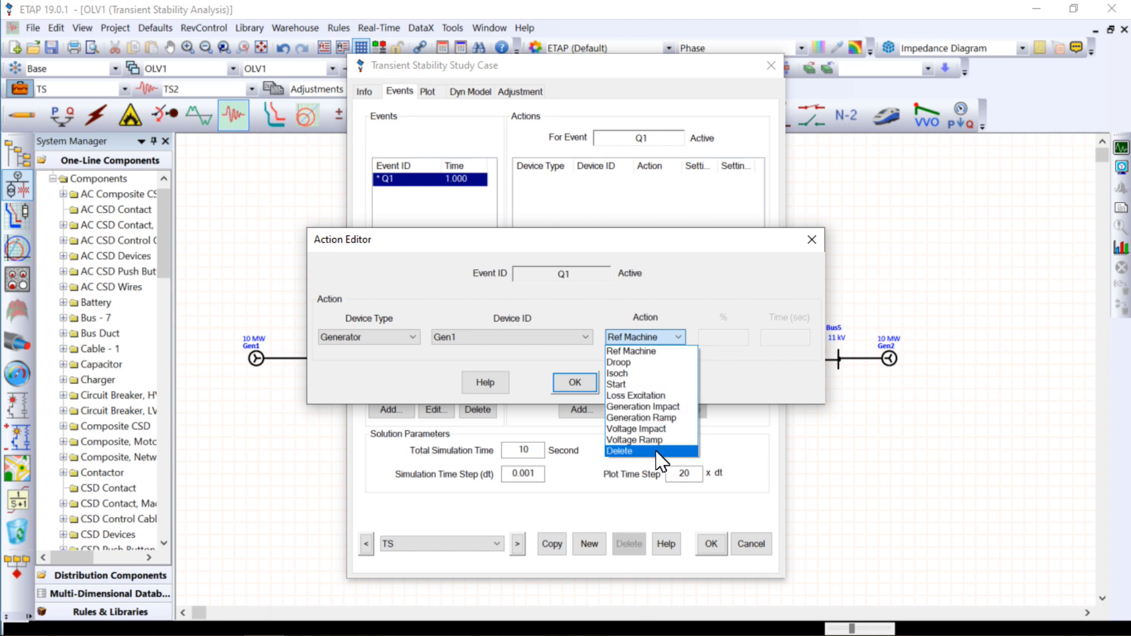
pyautogui.click(404, 337)
pyautogui.click(397, 342)
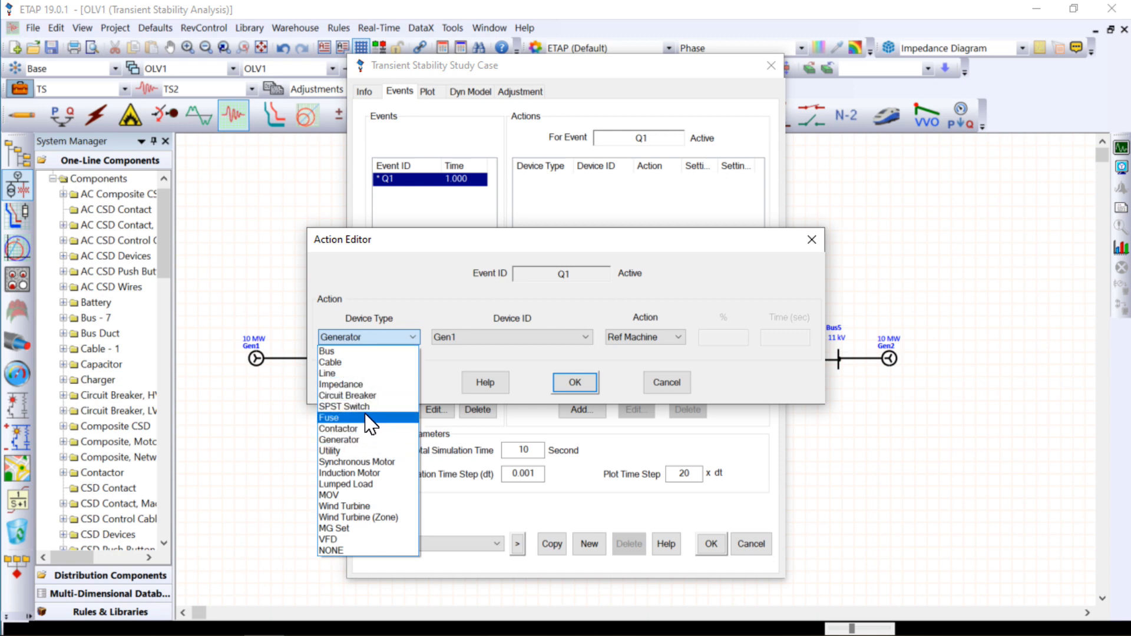
pyautogui.click(347, 352)
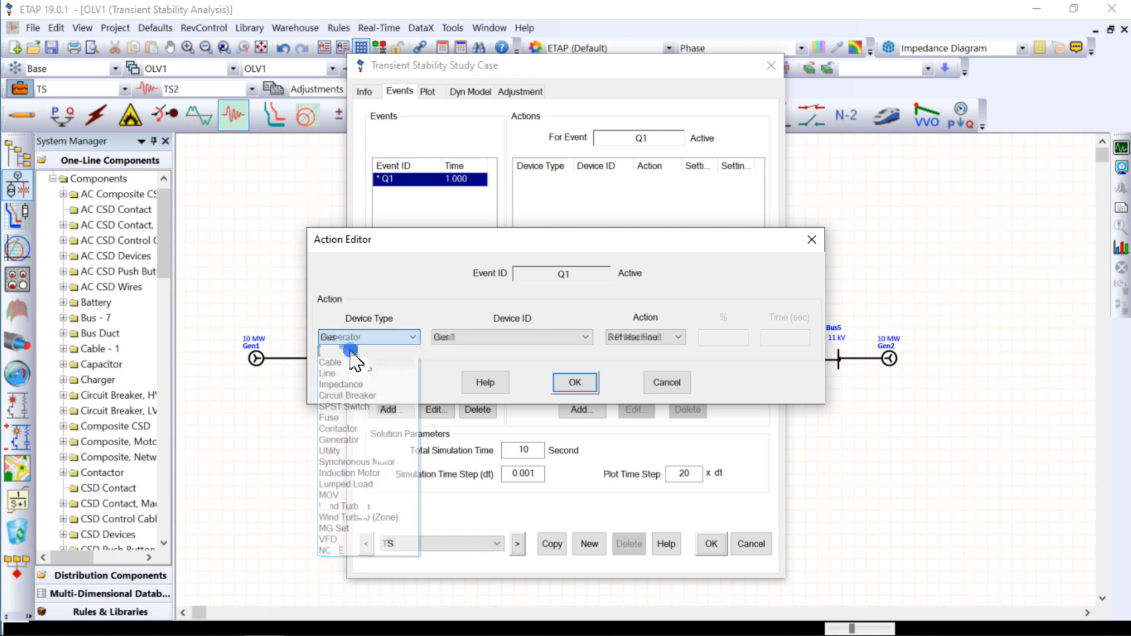
pyautogui.click(469, 337)
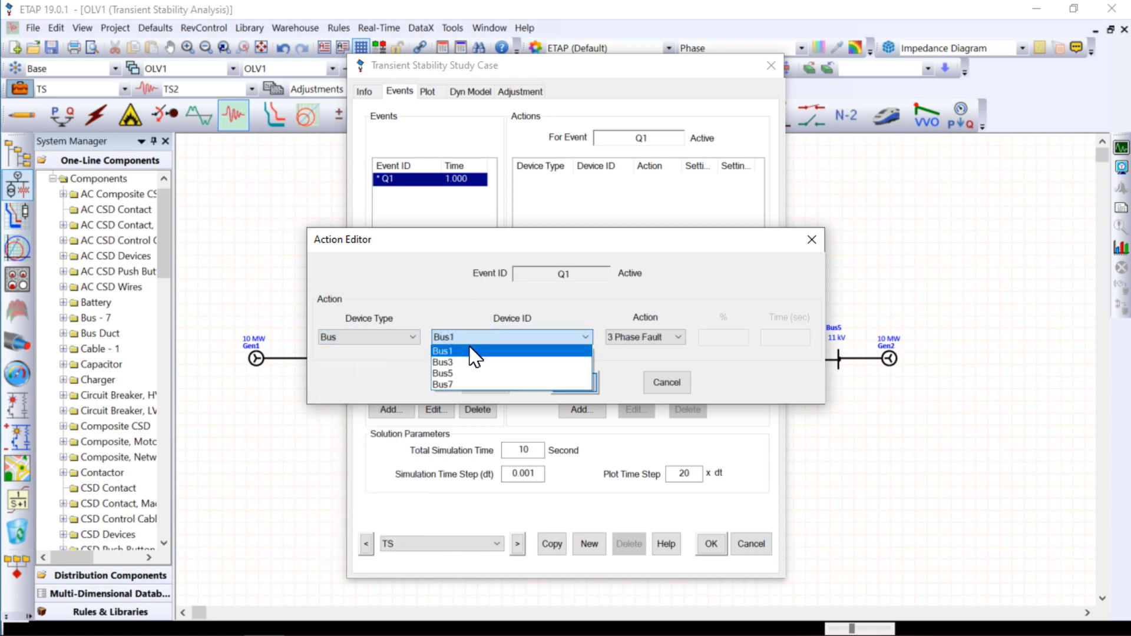
pyautogui.click(470, 352)
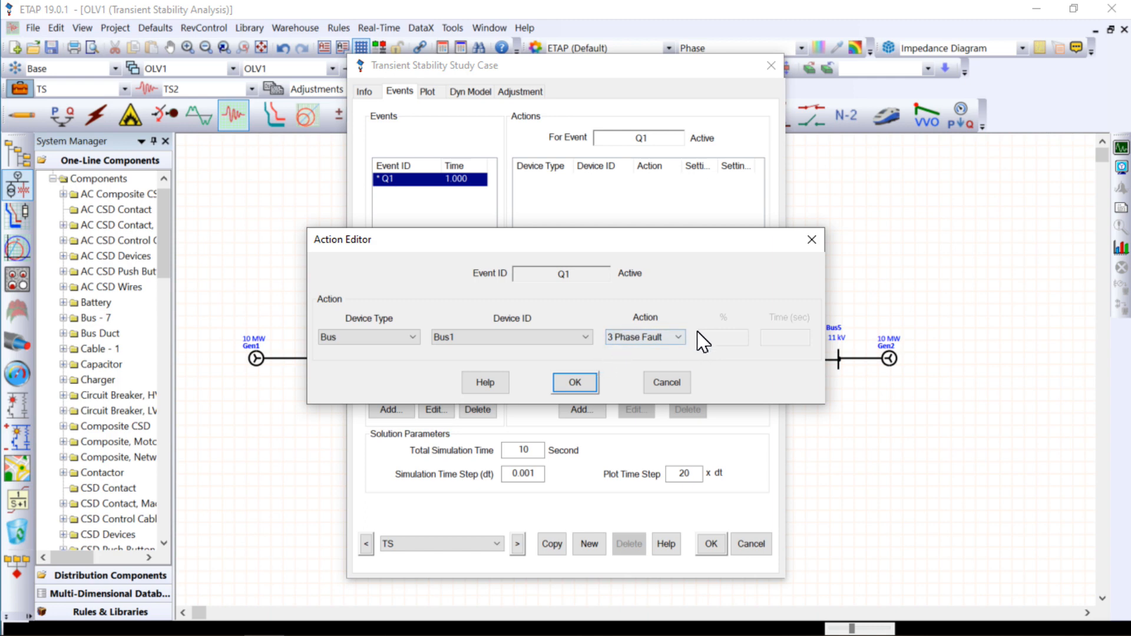
pyautogui.click(595, 386)
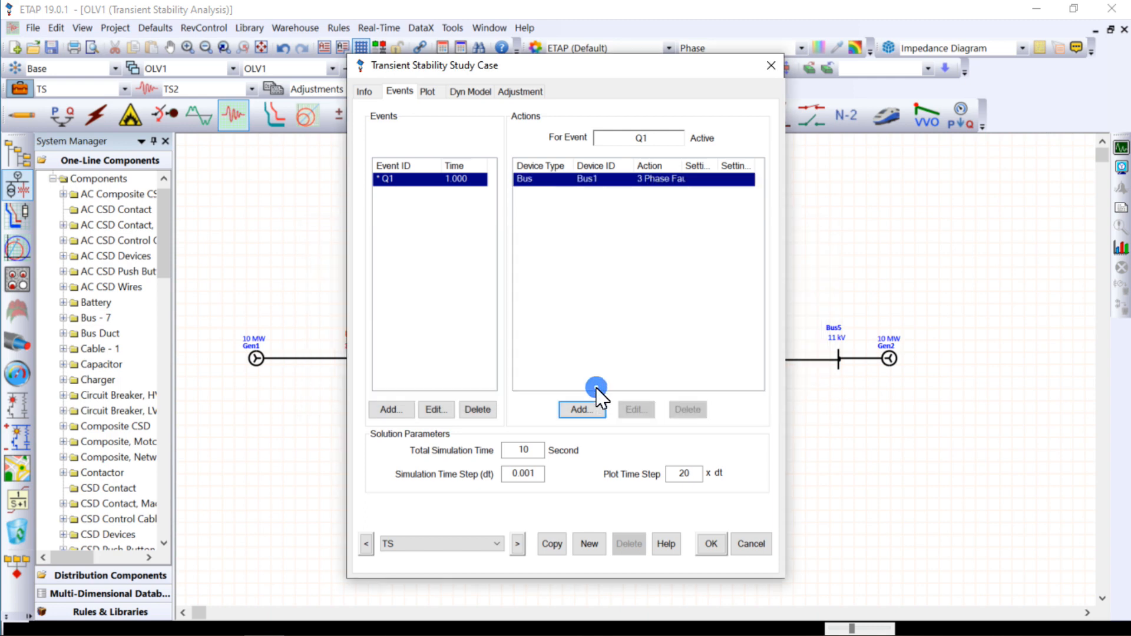
# - Add a second active event Q2 at time 1.1
pyautogui.click(406, 413)
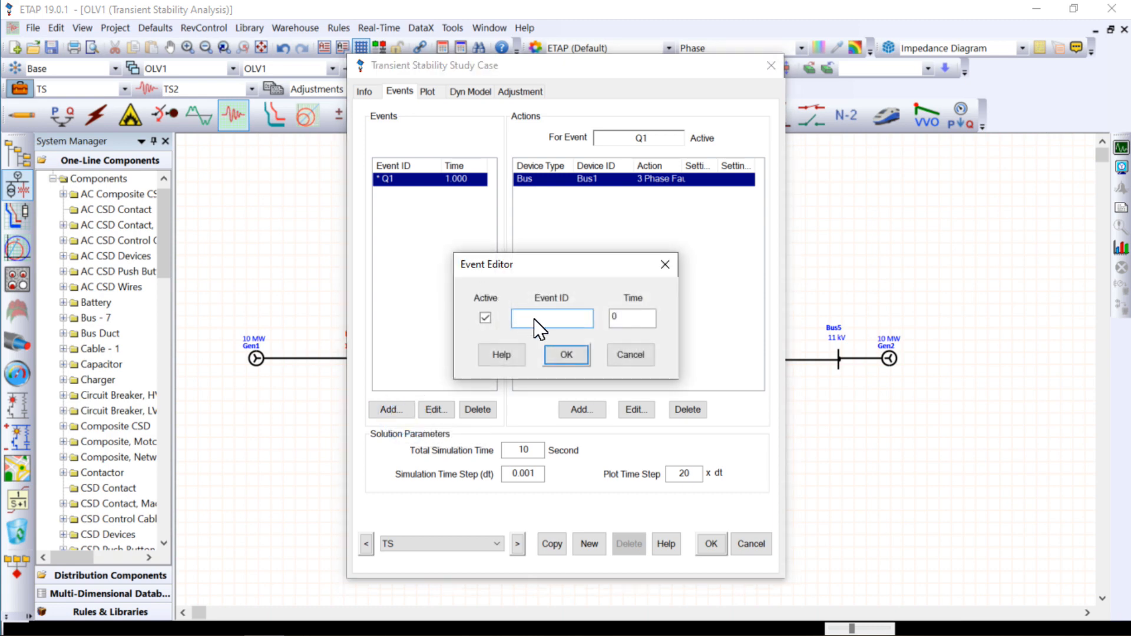
pyautogui.write('Q1')
pyautogui.click(637, 316)
pyautogui.write('1.1')
pyautogui.click(566, 355)
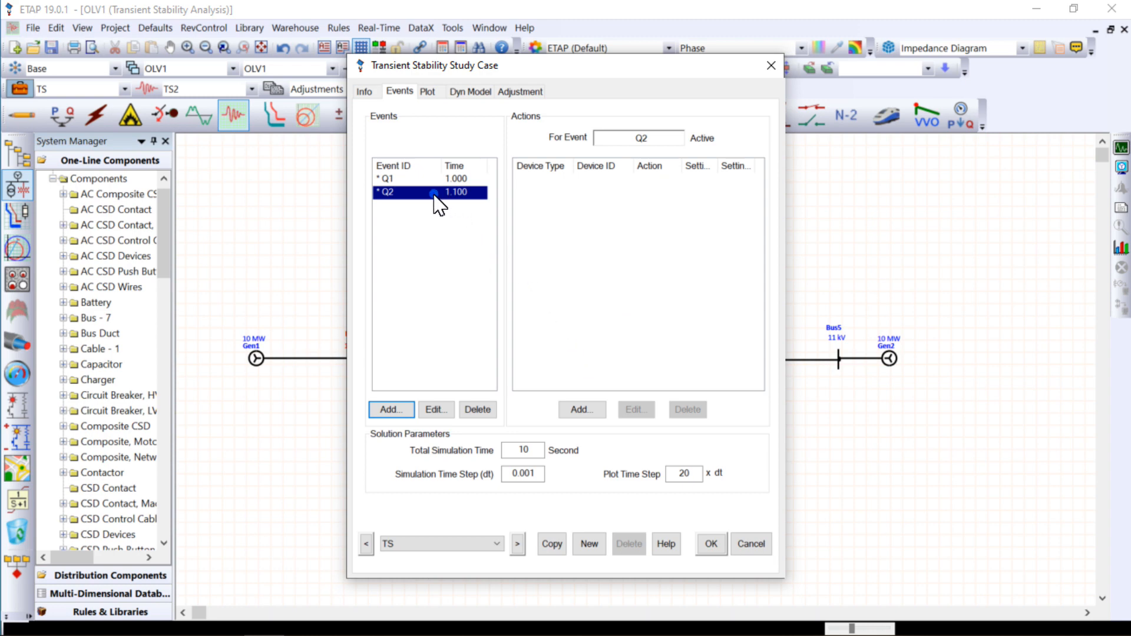
# - Add a Clear Fault action on Bus1 to event Q2, and check the actions of both events
pyautogui.click(582, 412)
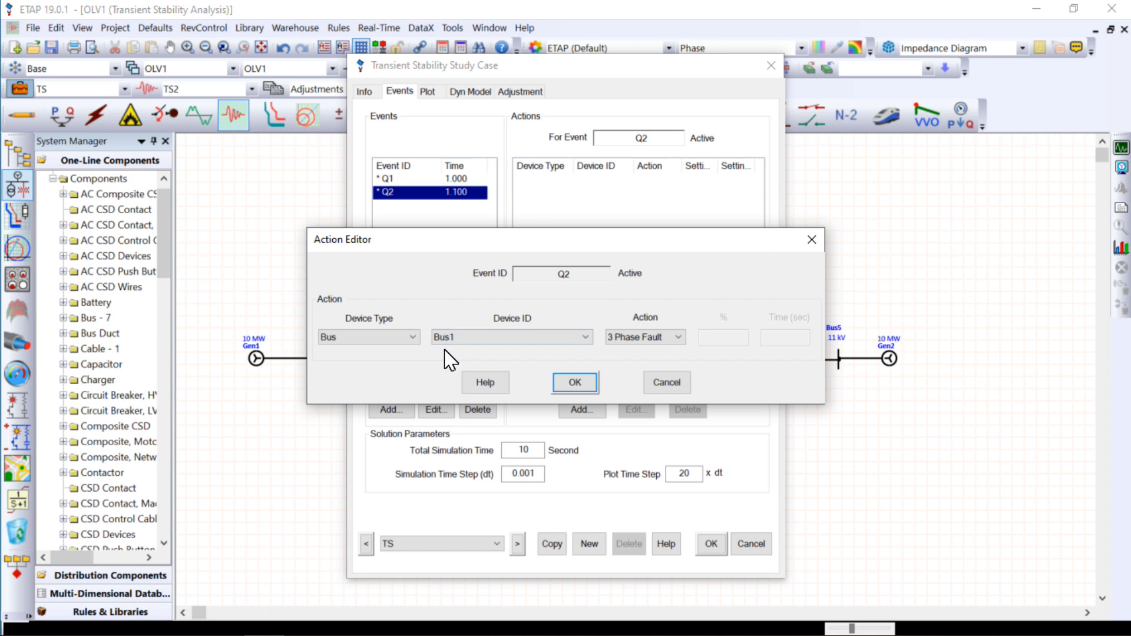
pyautogui.click(407, 338)
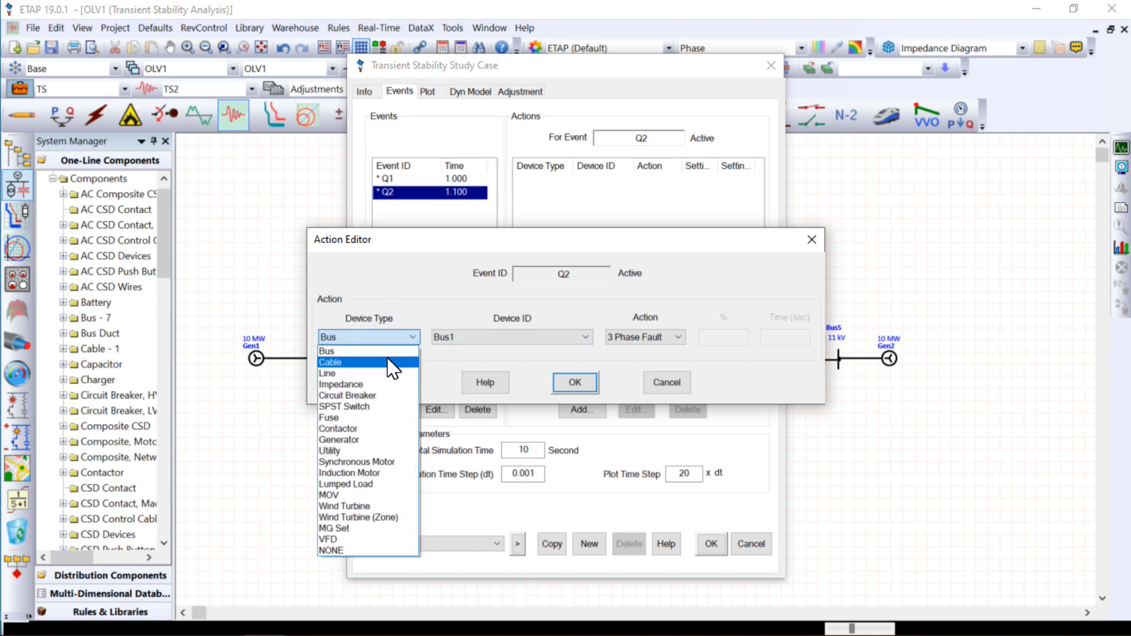
pyautogui.click(388, 352)
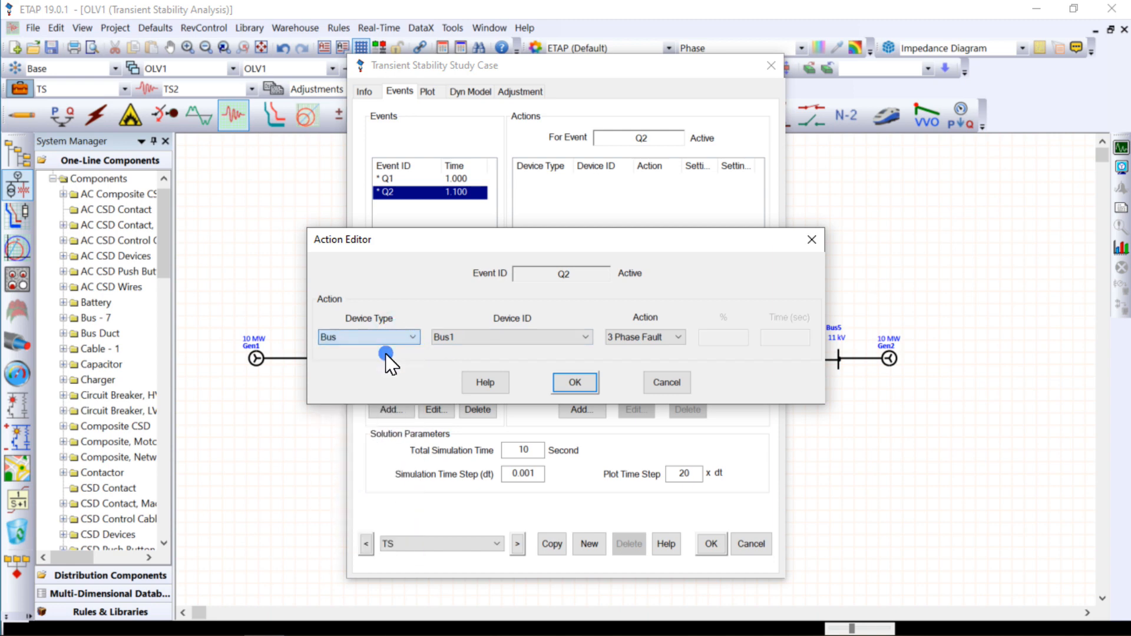
pyautogui.click(494, 342)
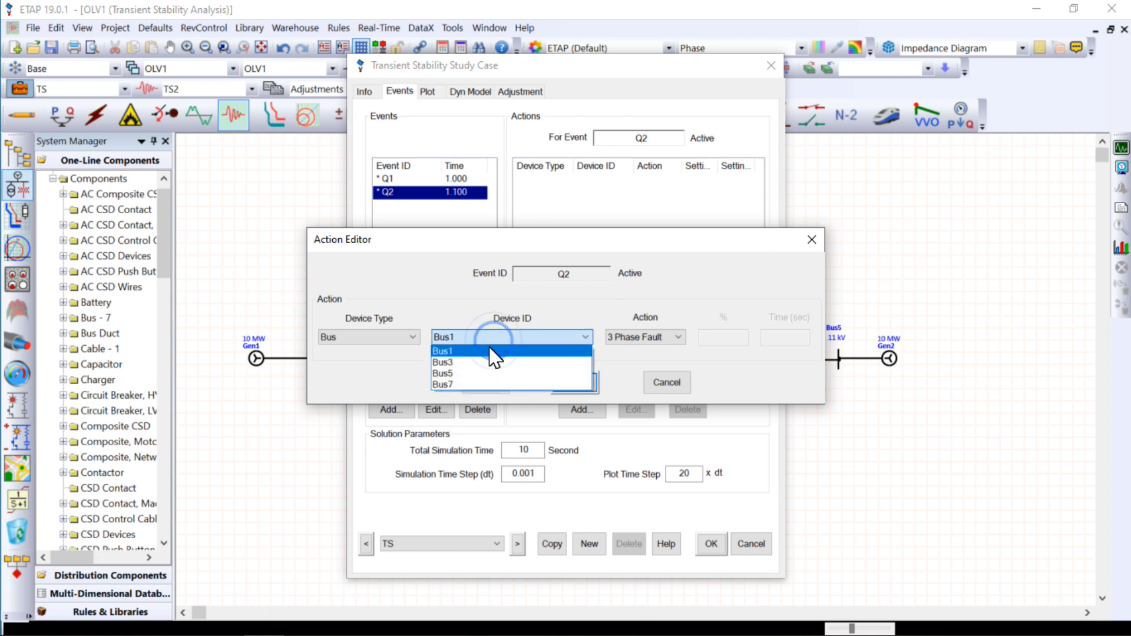
pyautogui.click(486, 351)
pyautogui.click(652, 336)
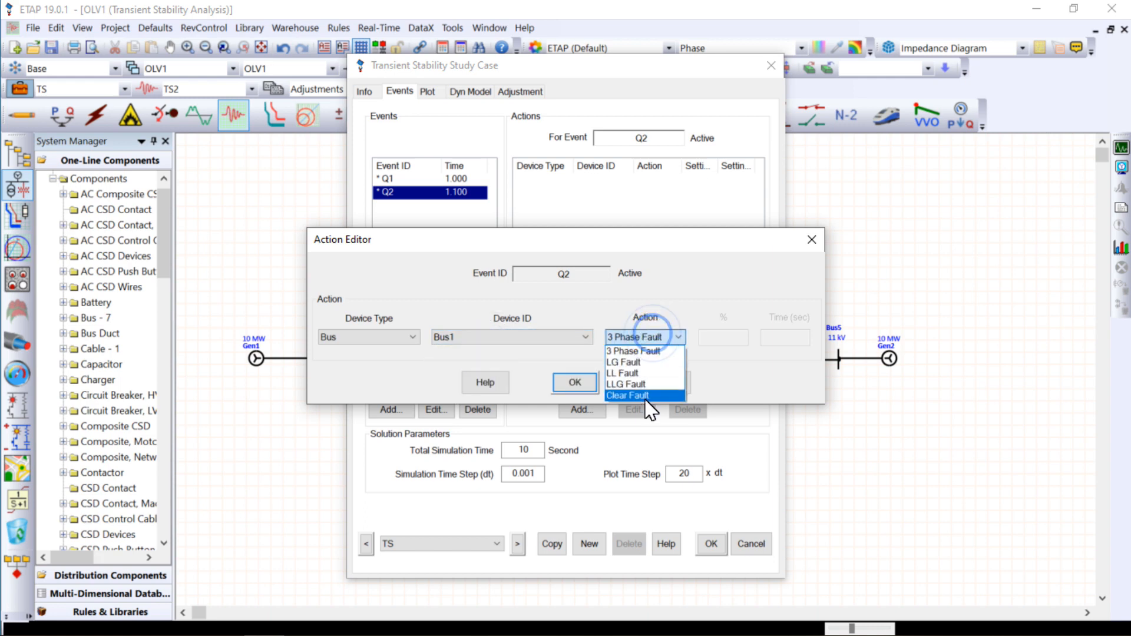
pyautogui.click(628, 396)
pyautogui.click(574, 383)
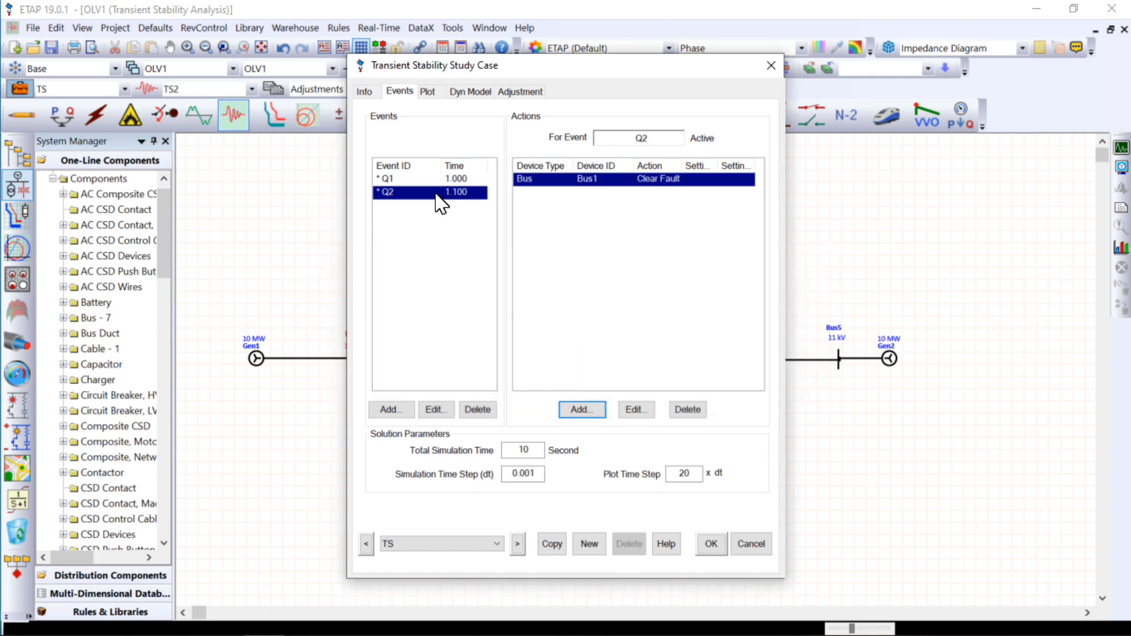
pyautogui.click(436, 179)
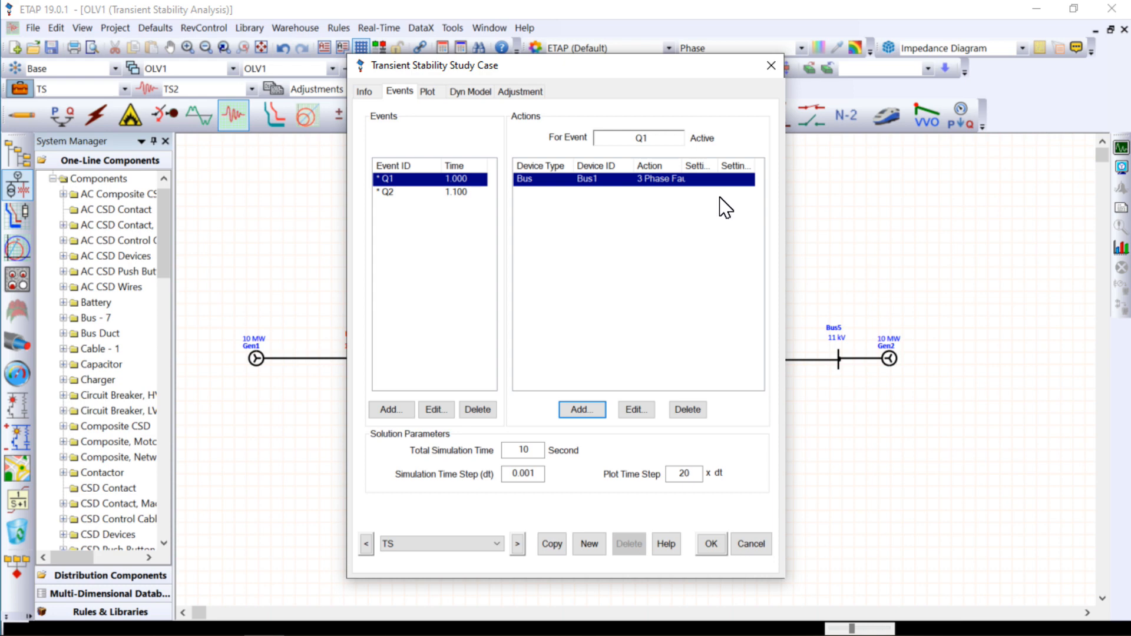
pyautogui.click(395, 193)
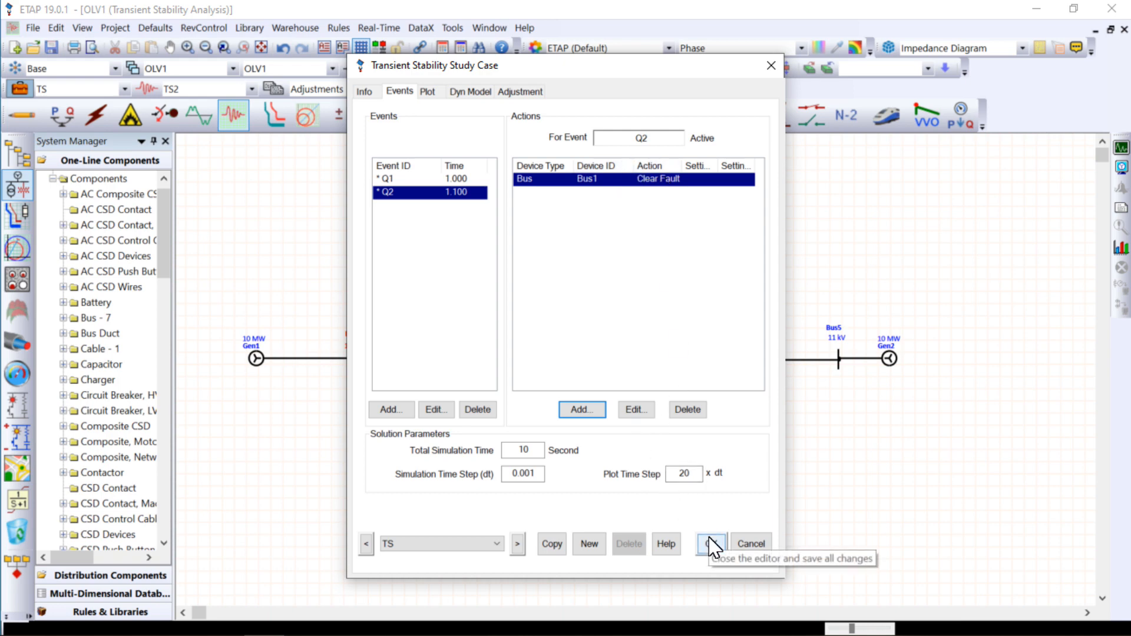
# - Toggle Gen2's Plot & Tabulate setting, check the plot options for the buses, and accept the study case
pyautogui.click(427, 91)
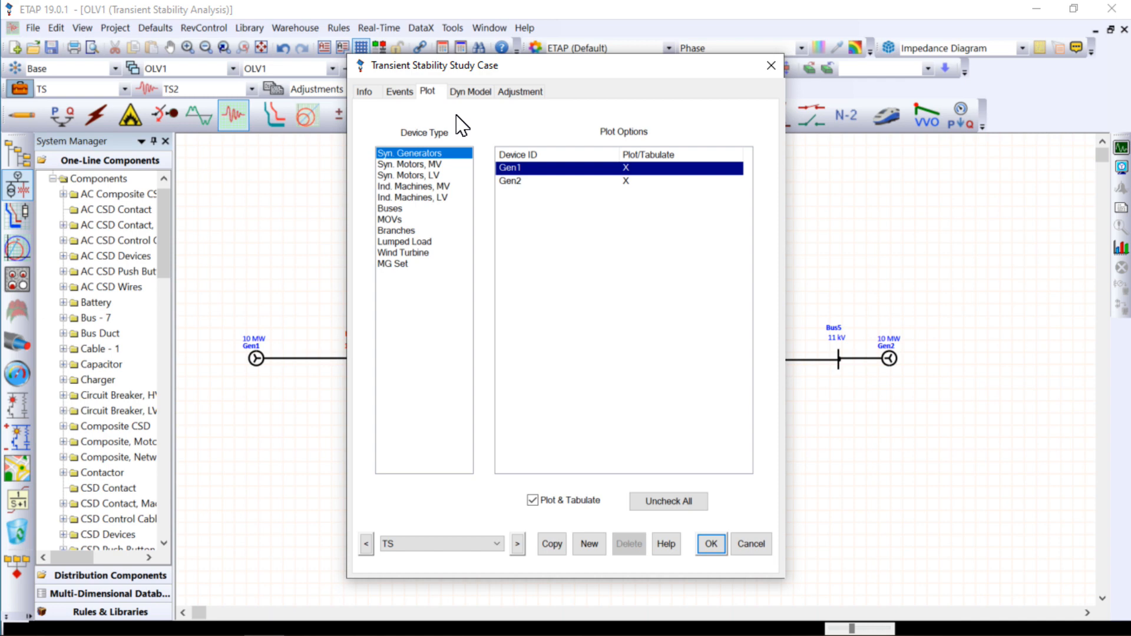
pyautogui.click(629, 181)
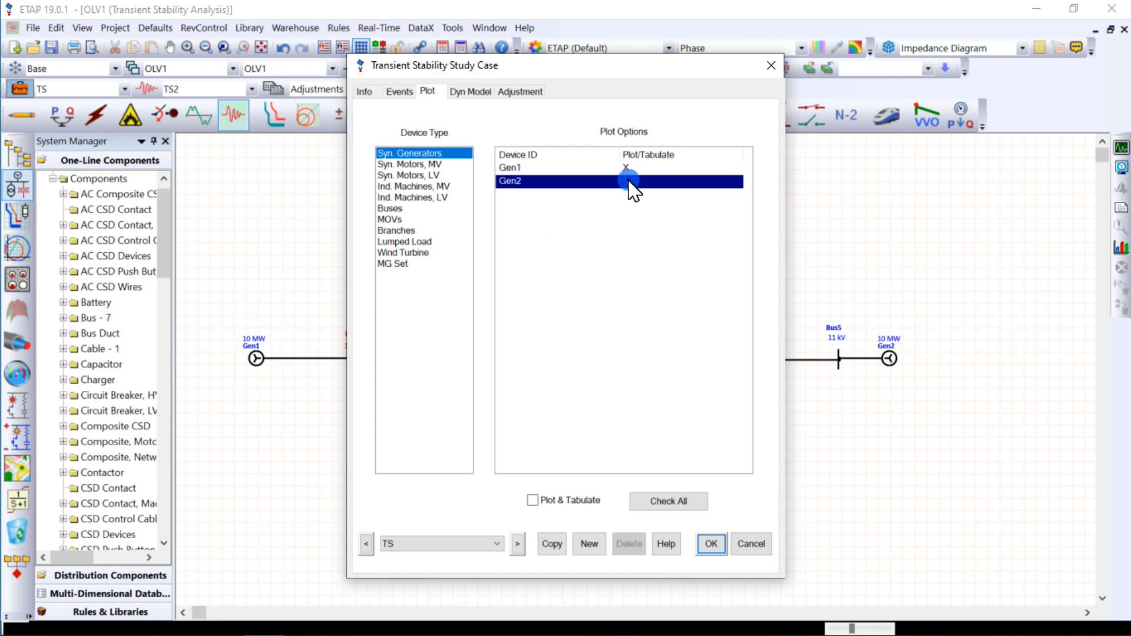
pyautogui.click(391, 210)
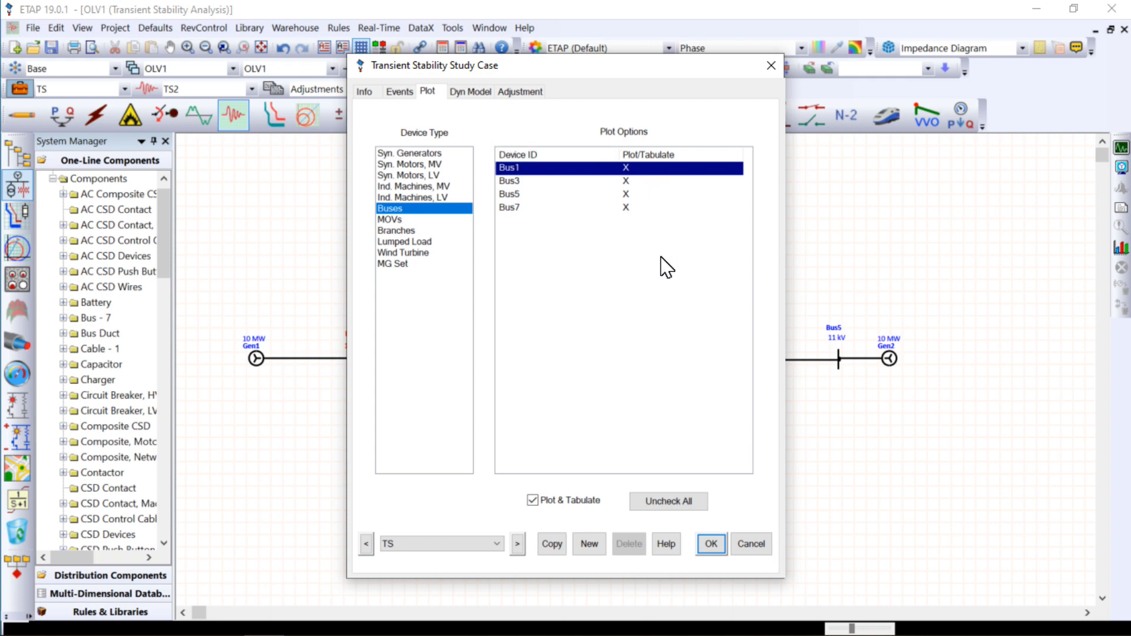
pyautogui.click(716, 543)
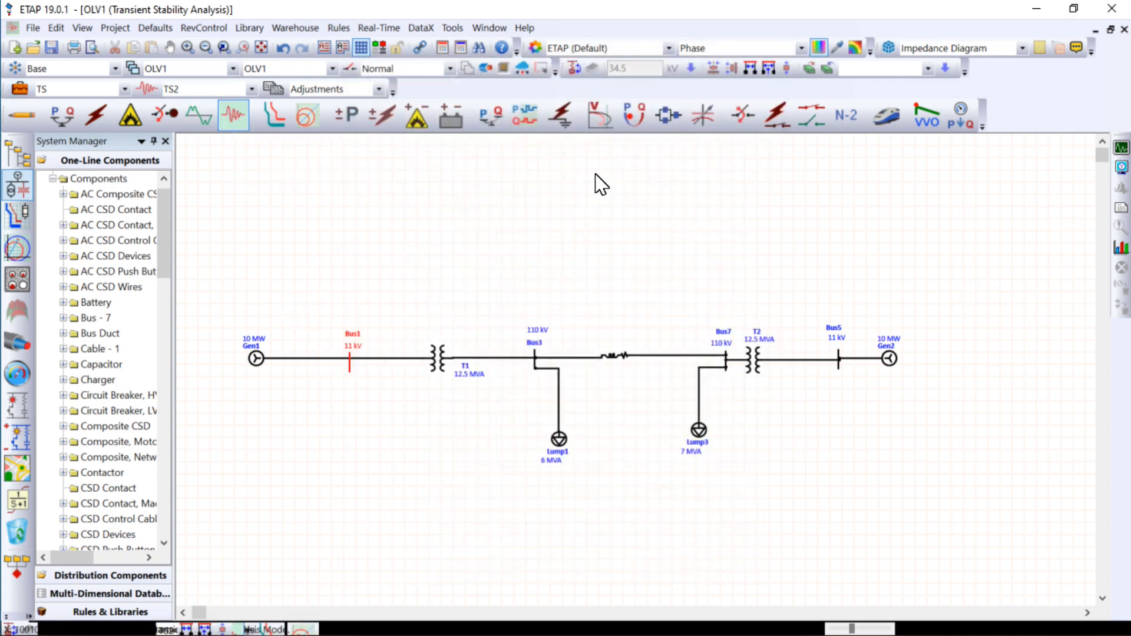
# - Run the transient stability calculation and move the Transient Stability Action List clear of the one-line diagram
pyautogui.click(1122, 148)
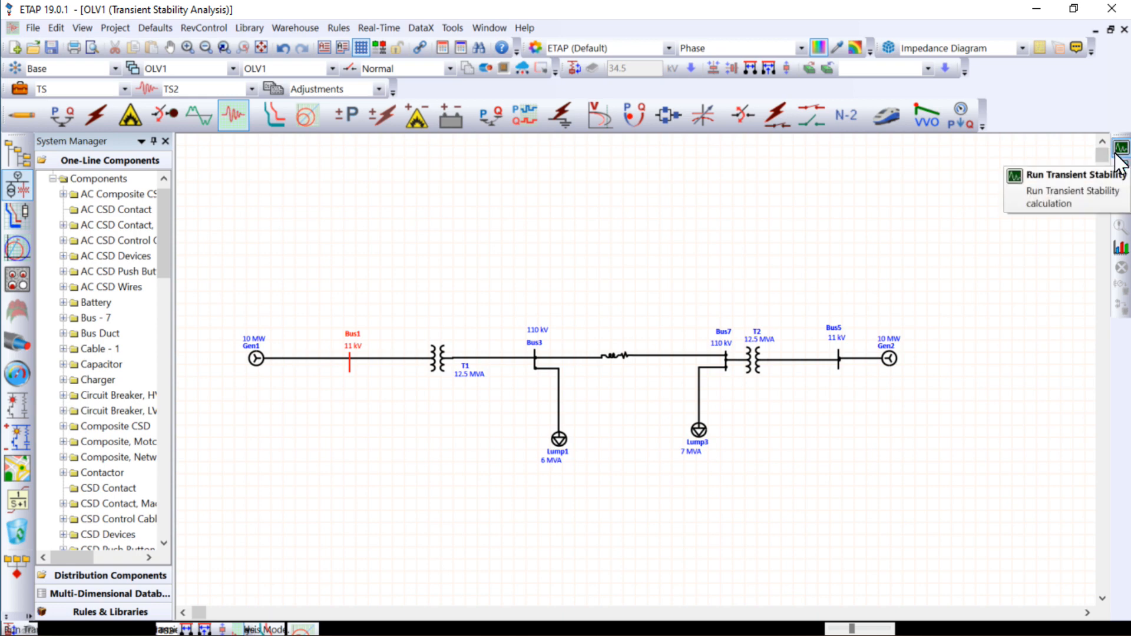
pyautogui.click(1116, 154)
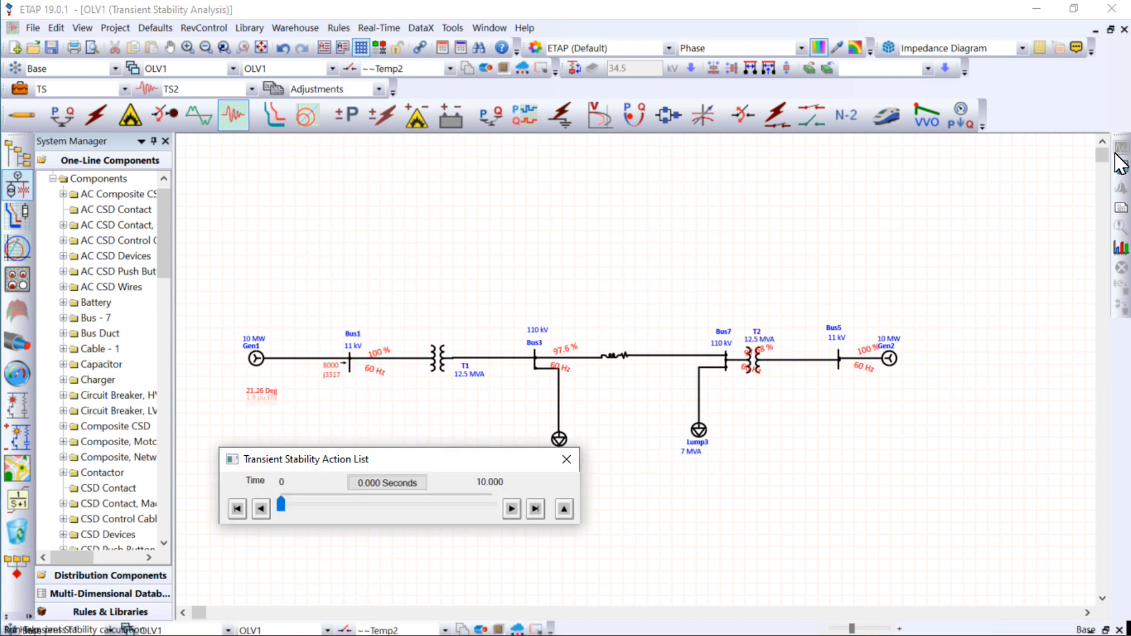
pyautogui.moveTo(428, 468); pyautogui.dragTo(560, 200)
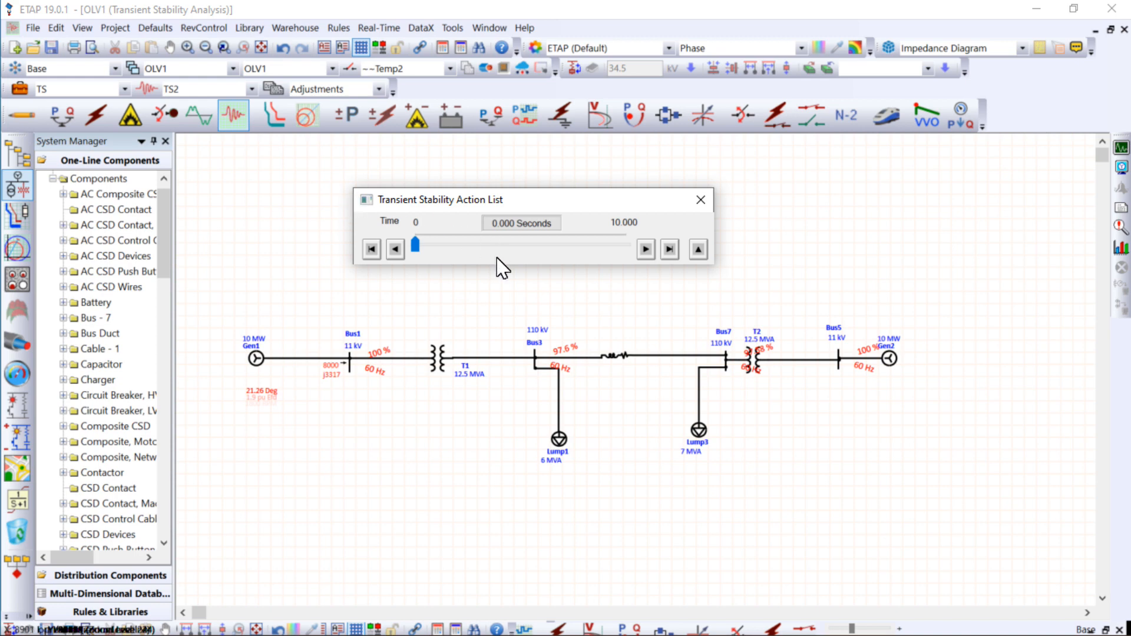
# - Advance the results through the Q1 fault and the Q2 fault clearing, with the action details expanded and the time column widened
pyautogui.click(671, 252)
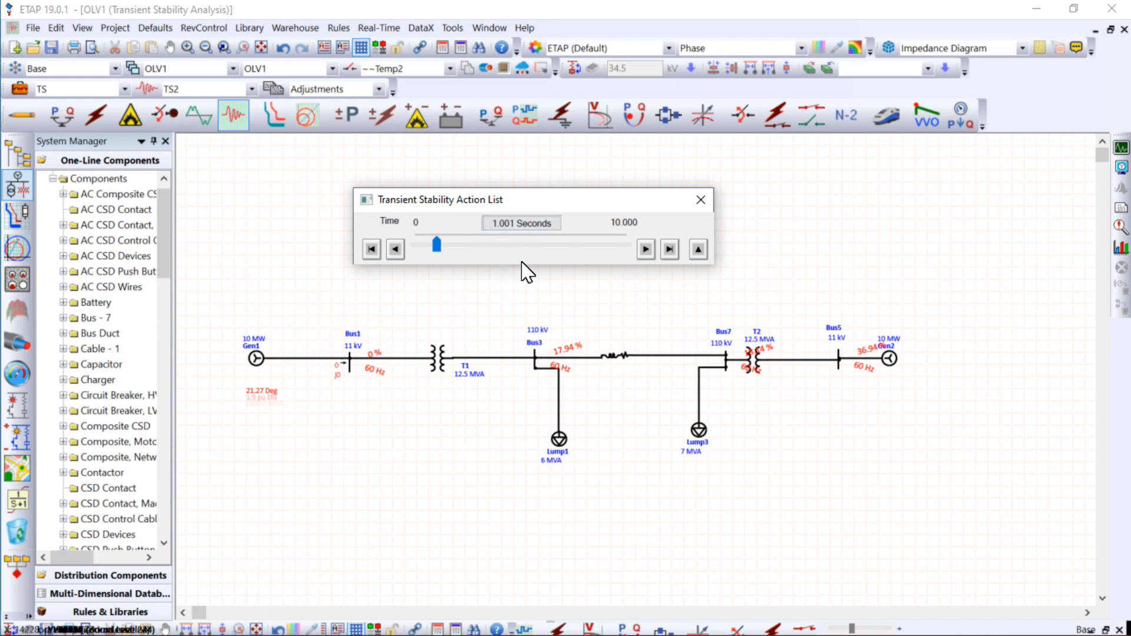
pyautogui.click(699, 249)
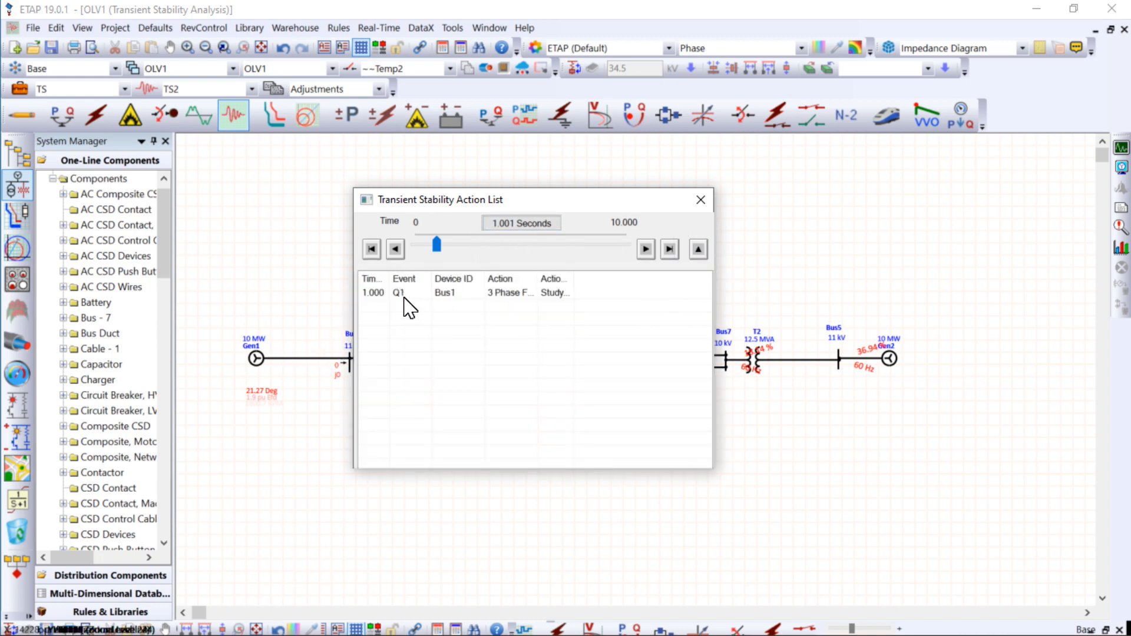
pyautogui.moveTo(569, 203); pyautogui.dragTo(818, 218)
pyautogui.moveTo(640, 294); pyautogui.dragTo(677, 304)
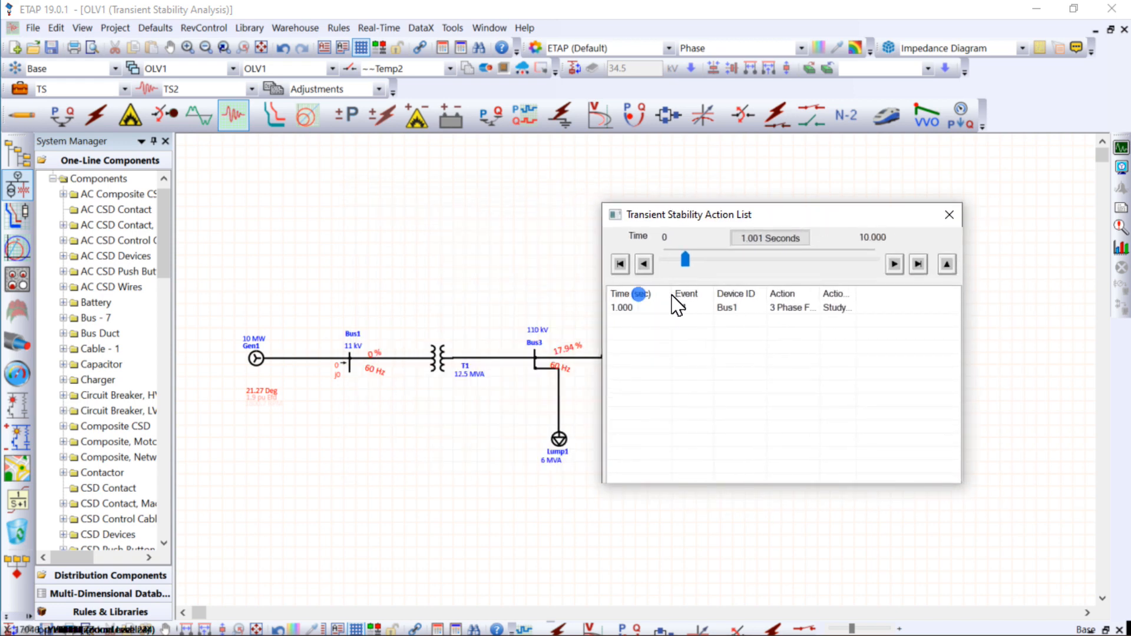
pyautogui.click(919, 265)
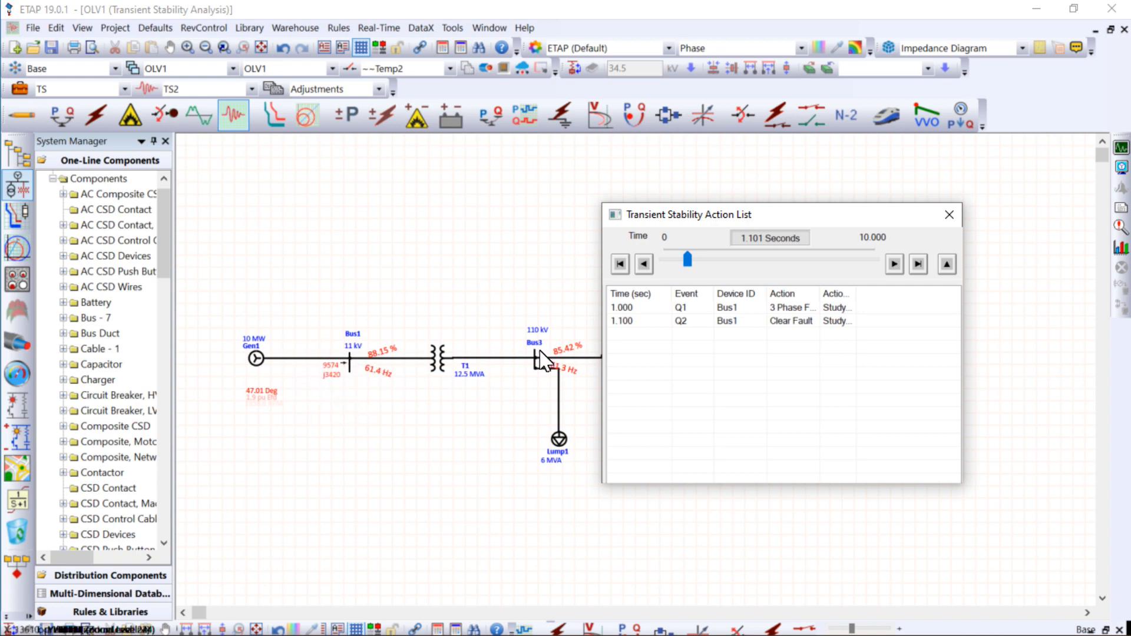
# - Move the Transient Stability Action List aside, open the transient stability plots in a maximized window, and select Gen1 for plotting
pyautogui.moveTo(827, 215); pyautogui.dragTo(296, 203)
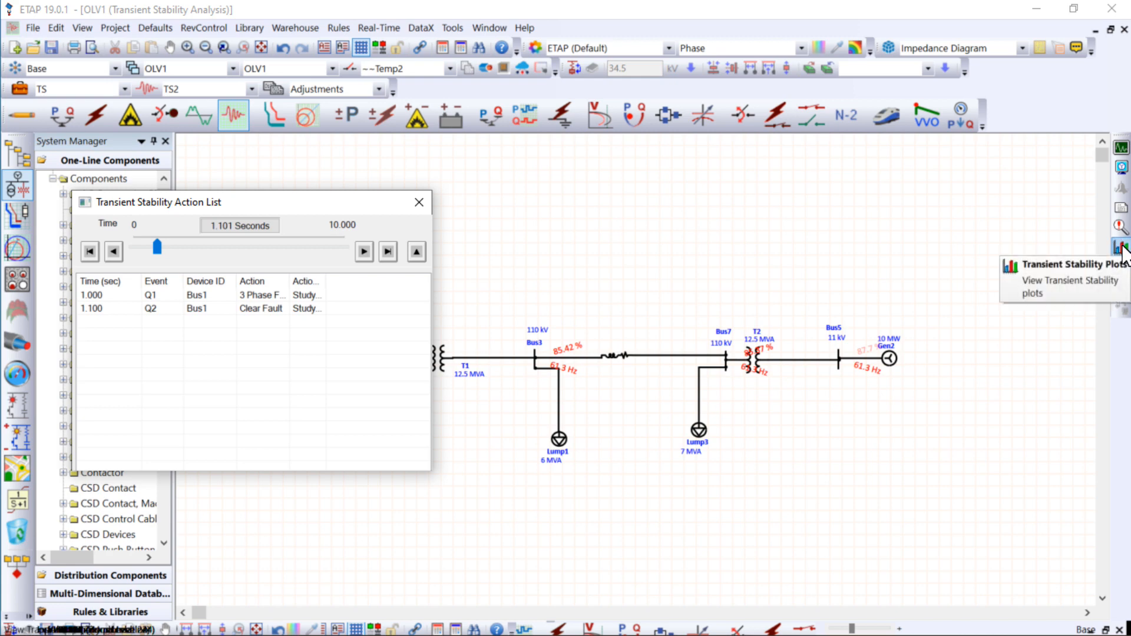
pyautogui.click(1123, 248)
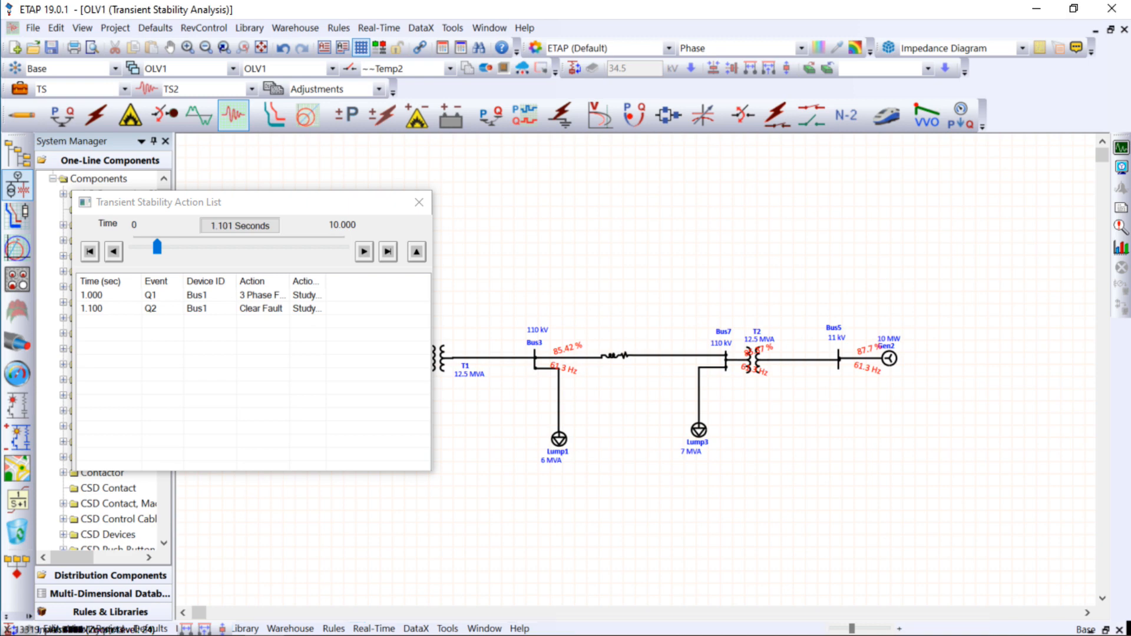
pyautogui.click(1118, 244)
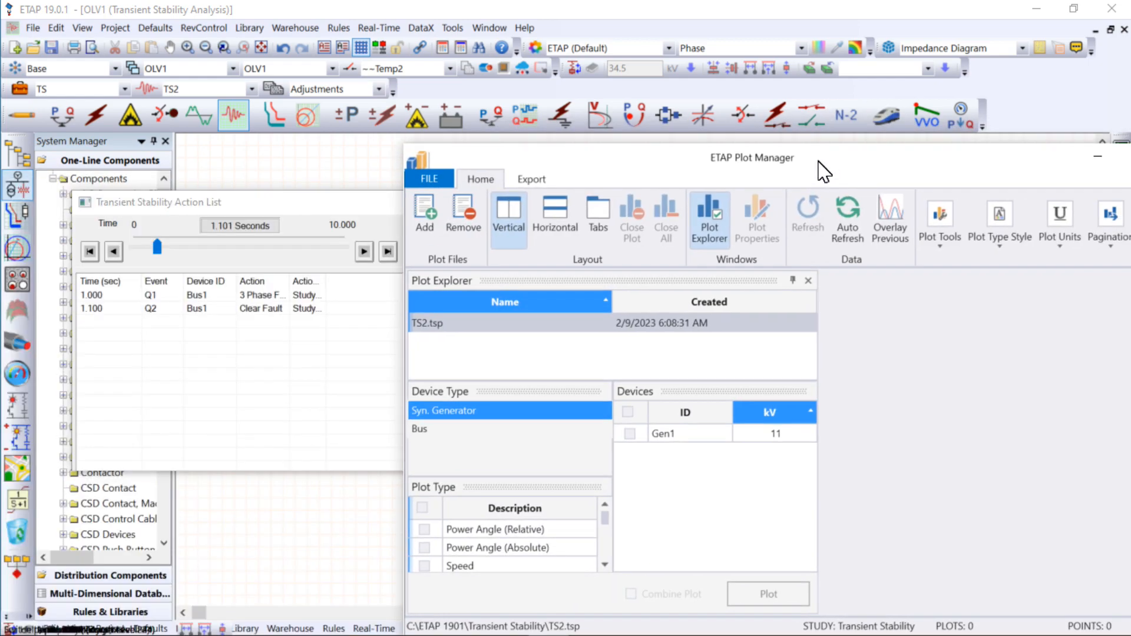
pyautogui.moveTo(819, 171); pyautogui.dragTo(569, 124)
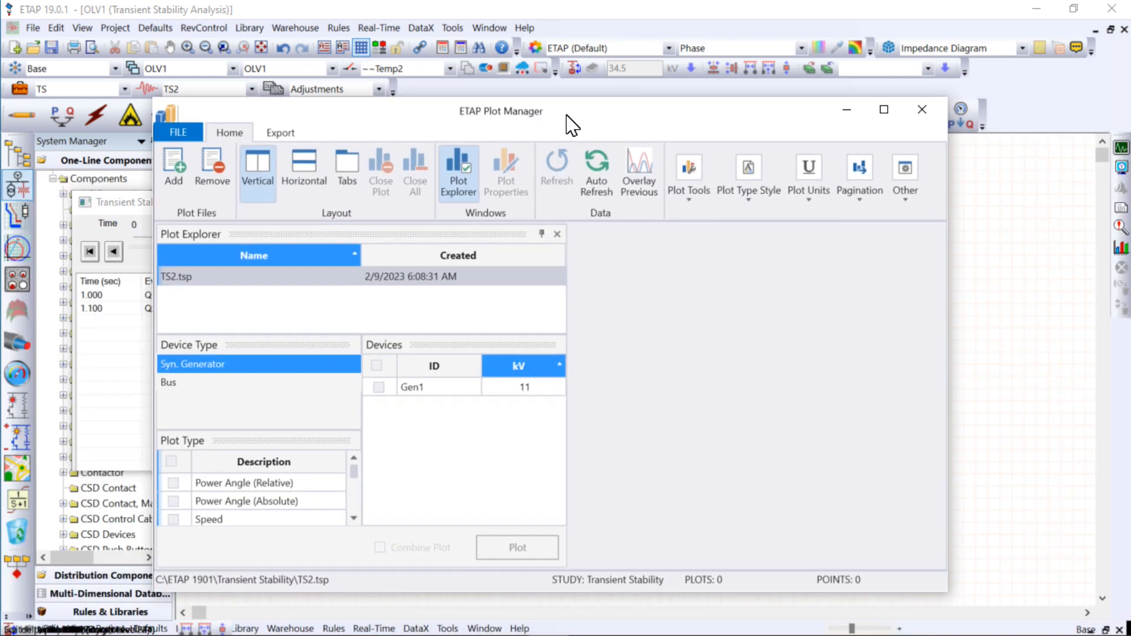
pyautogui.click(884, 109)
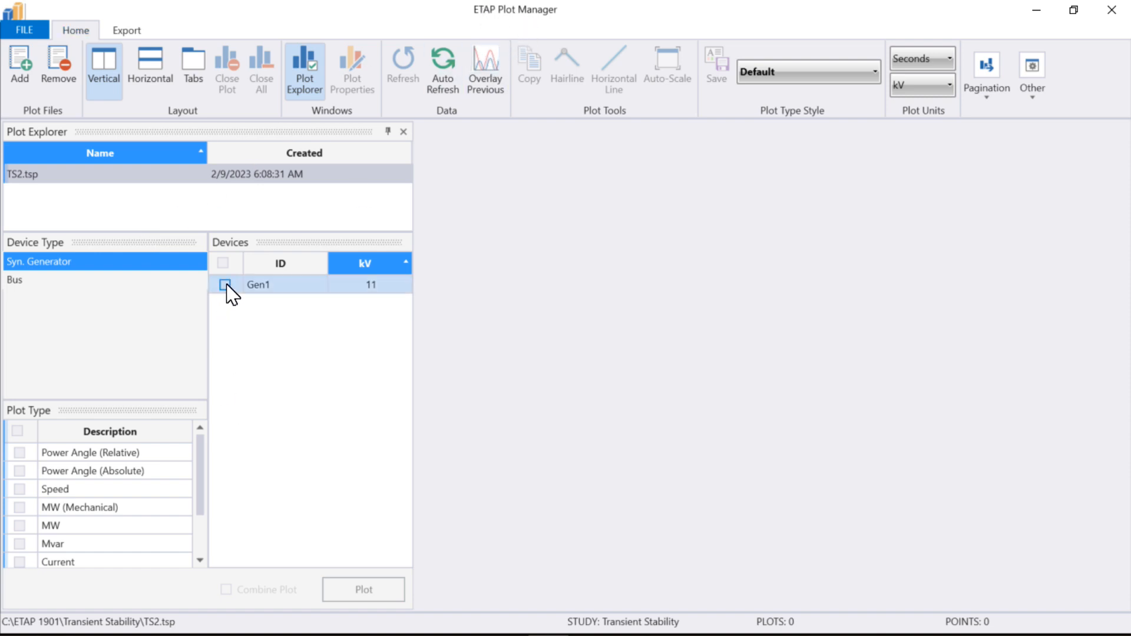
pyautogui.click(225, 285)
# - Move the plot window and action list aside to view the one-line diagram, and return to the maximized plot window
pyautogui.moveTo(386, 20); pyautogui.dragTo(781, 112)
pyautogui.click(252, 201)
pyautogui.moveTo(252, 201); pyautogui.dragTo(62, 444)
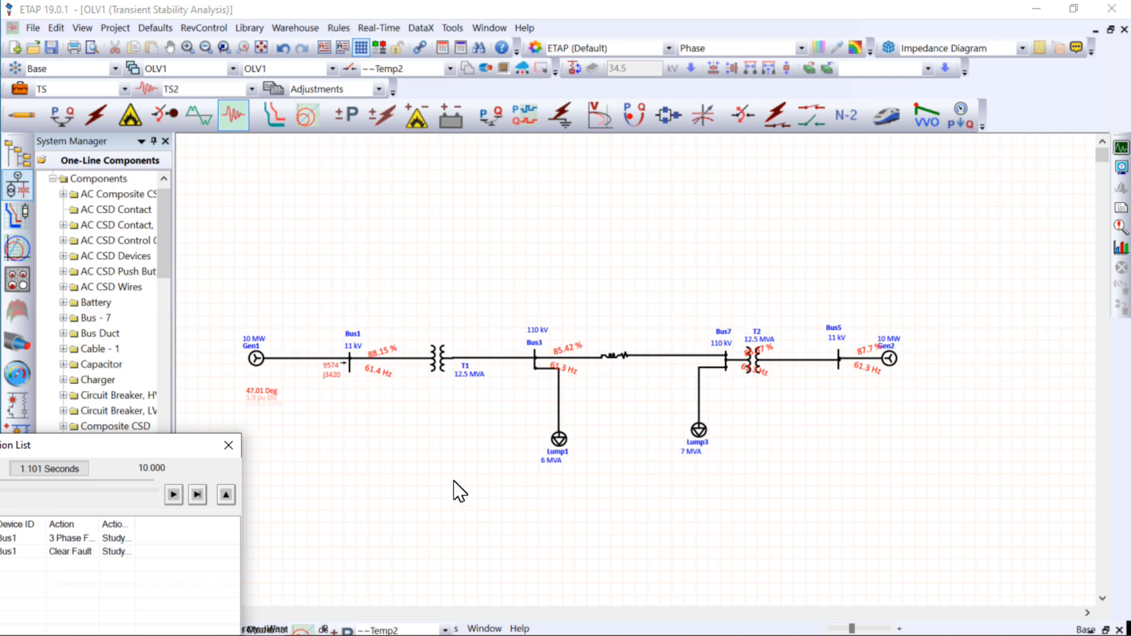
pyautogui.moveTo(154, 453); pyautogui.dragTo(559, 259)
pyautogui.moveTo(441, 629)
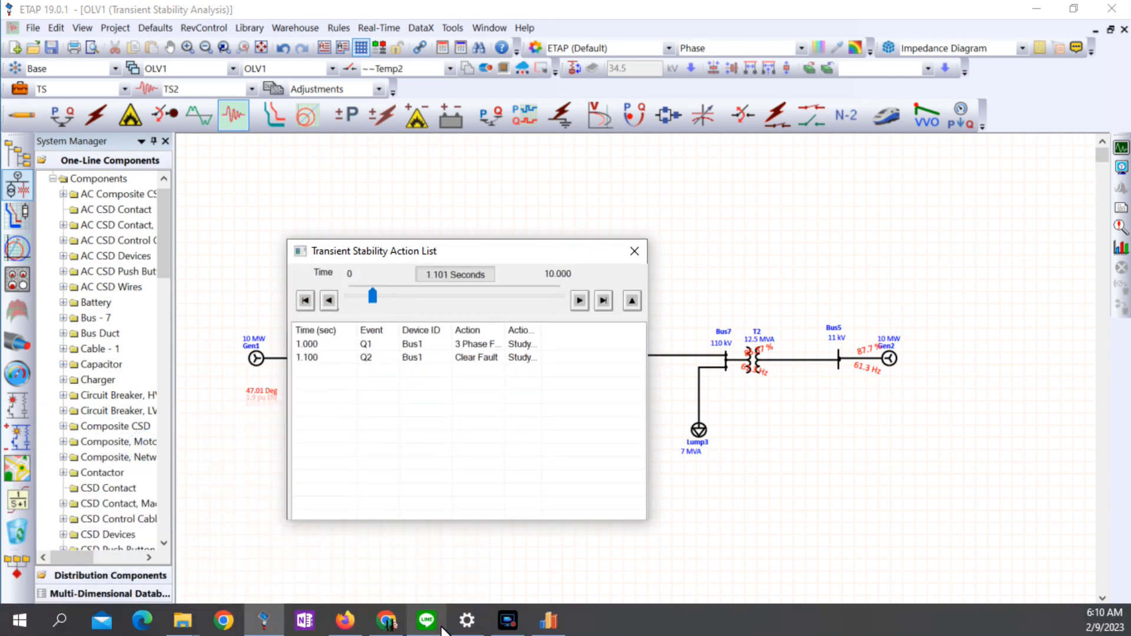
pyautogui.click(557, 618)
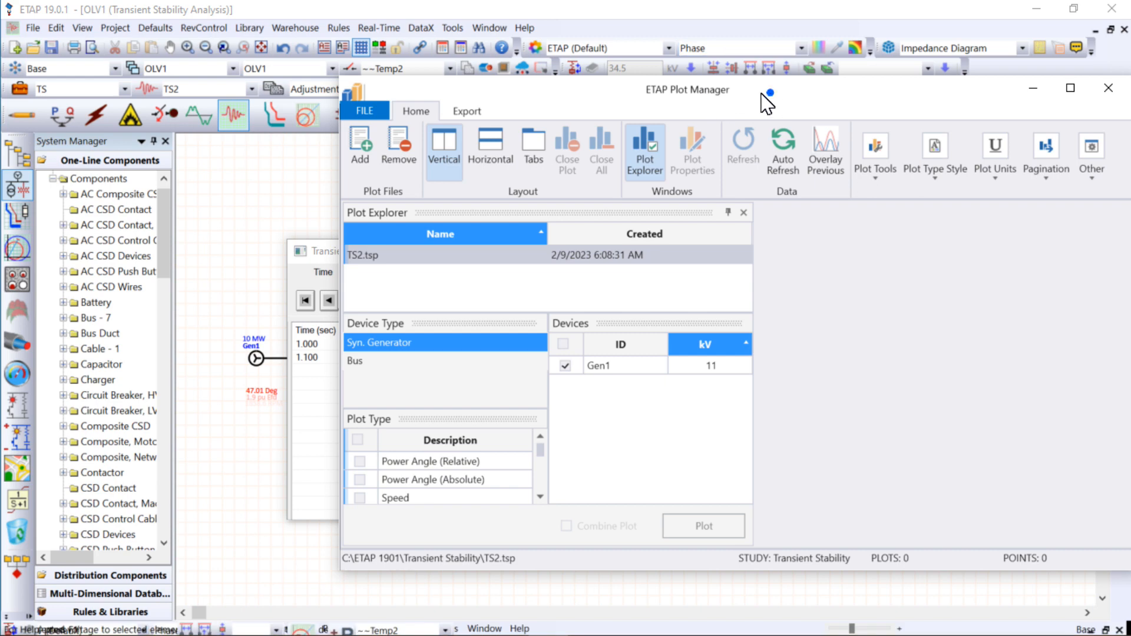
pyautogui.moveTo(770, 93); pyautogui.dragTo(507, 93)
pyautogui.click(812, 91)
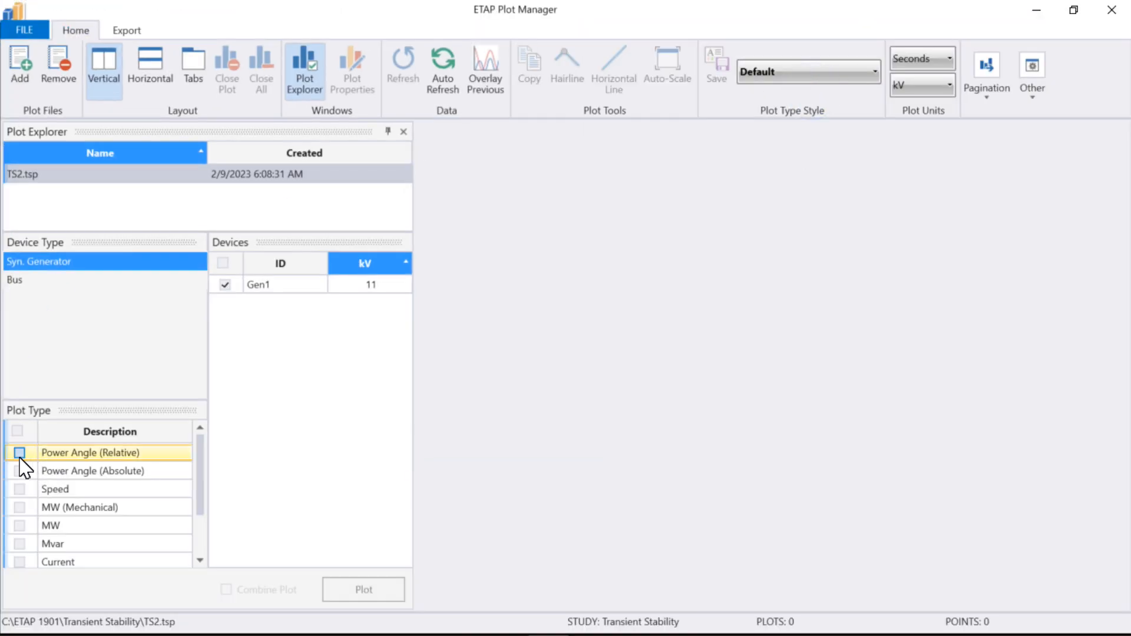
# - Plot Gen1's Power Angle (Relative), Speed and Current, and close the plot window and action list after reviewing the curves
pyautogui.click(19, 452)
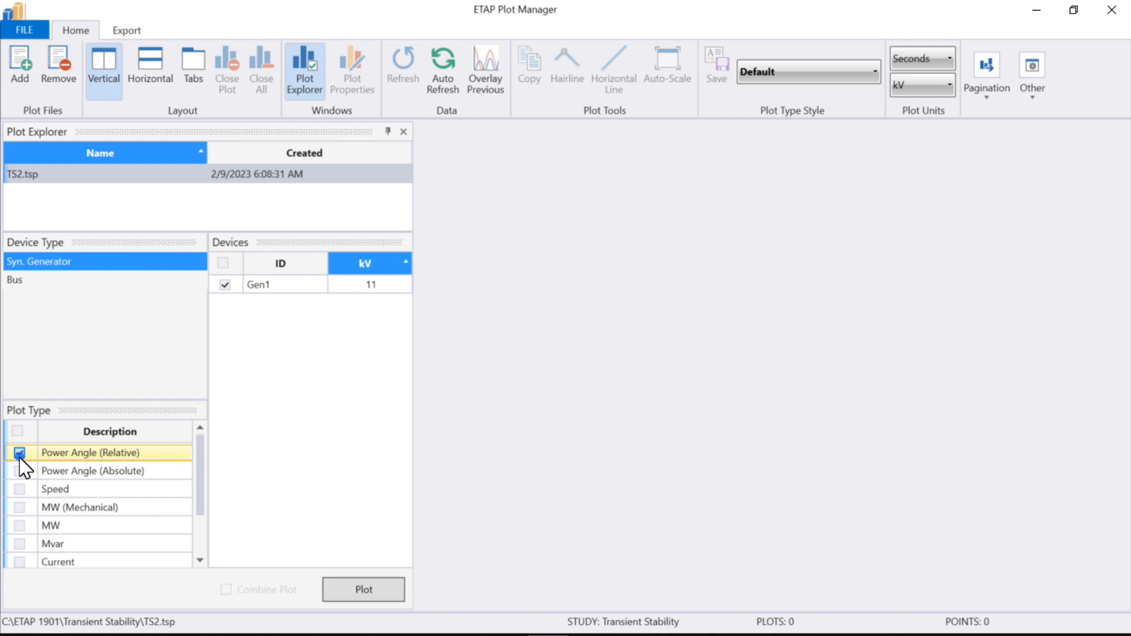
pyautogui.scroll(-1, 35, 495)
pyautogui.scroll(1, 46, 523)
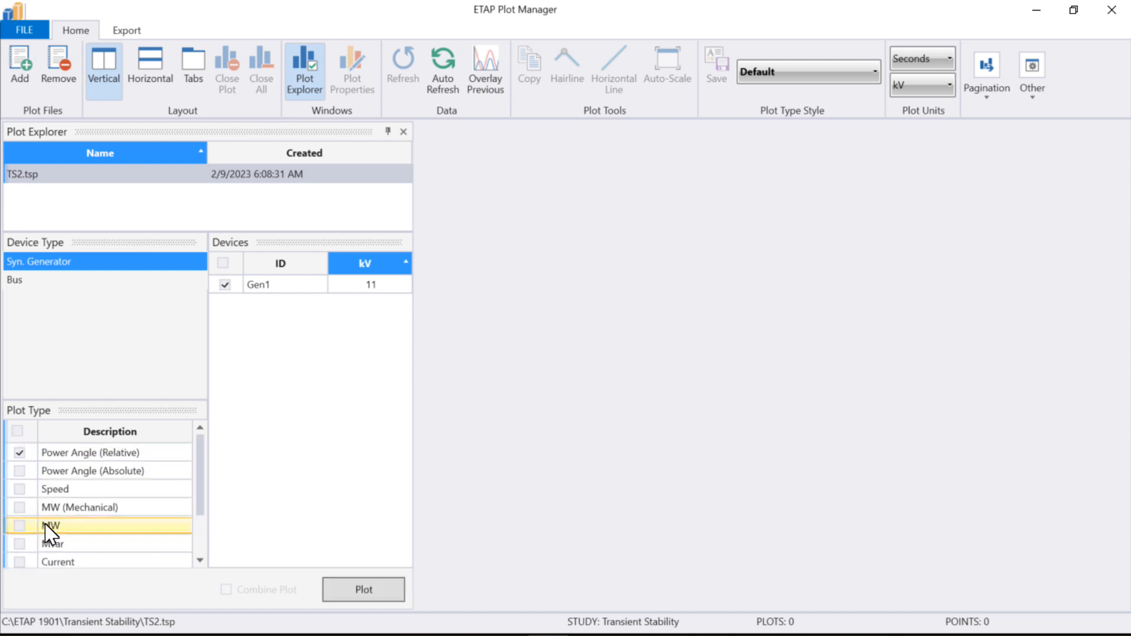
pyautogui.click(19, 490)
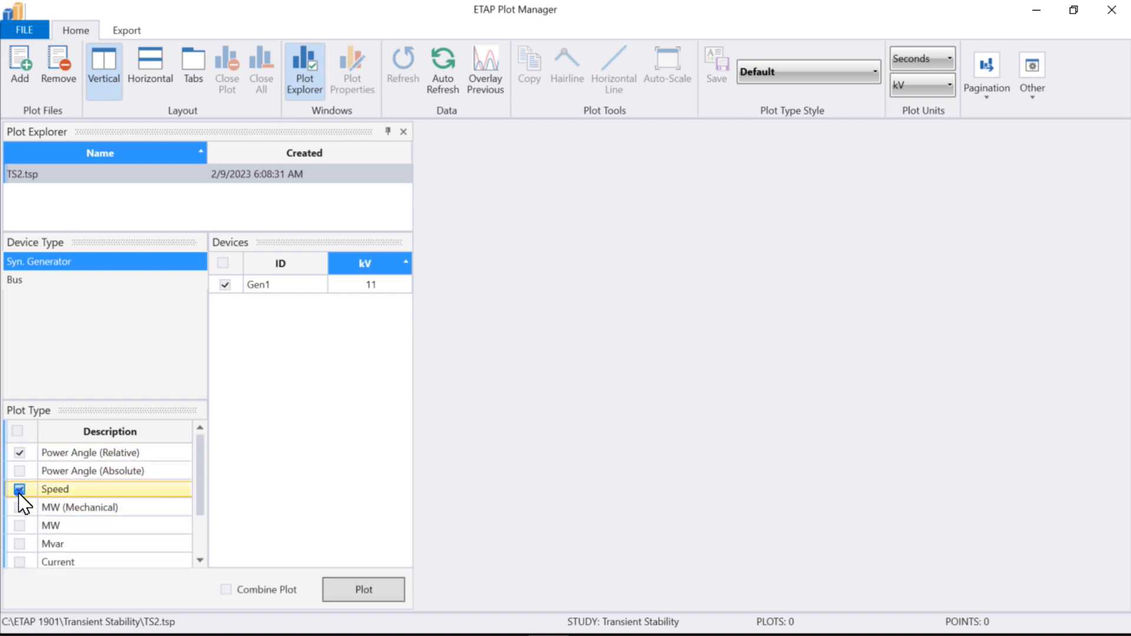
pyautogui.scroll(-1, 26, 499)
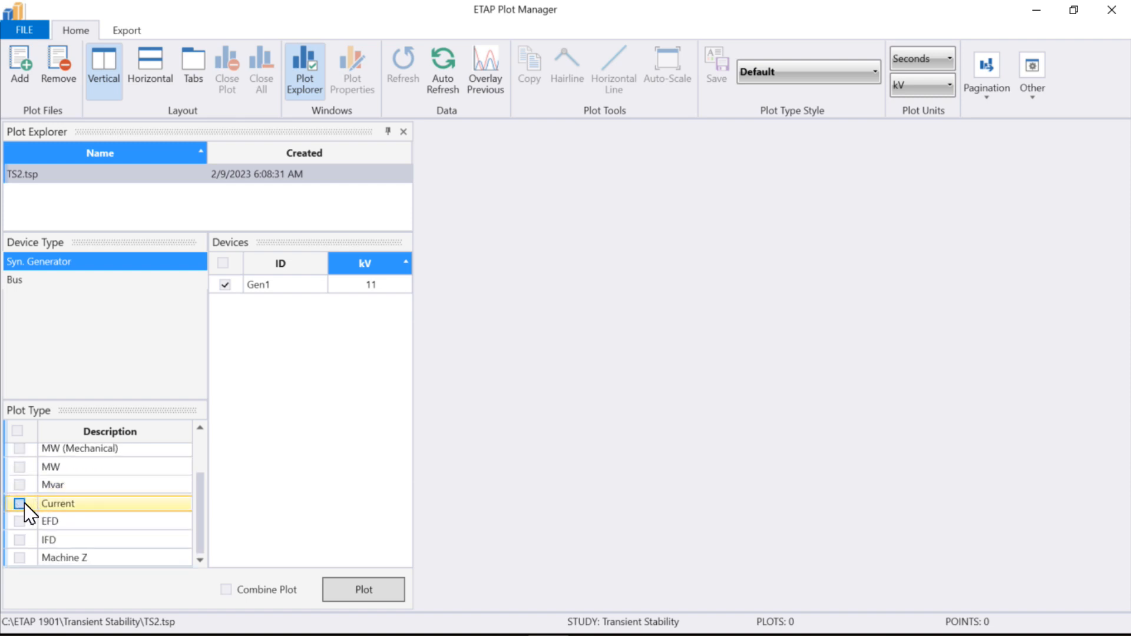
pyautogui.scroll(1, 23, 514)
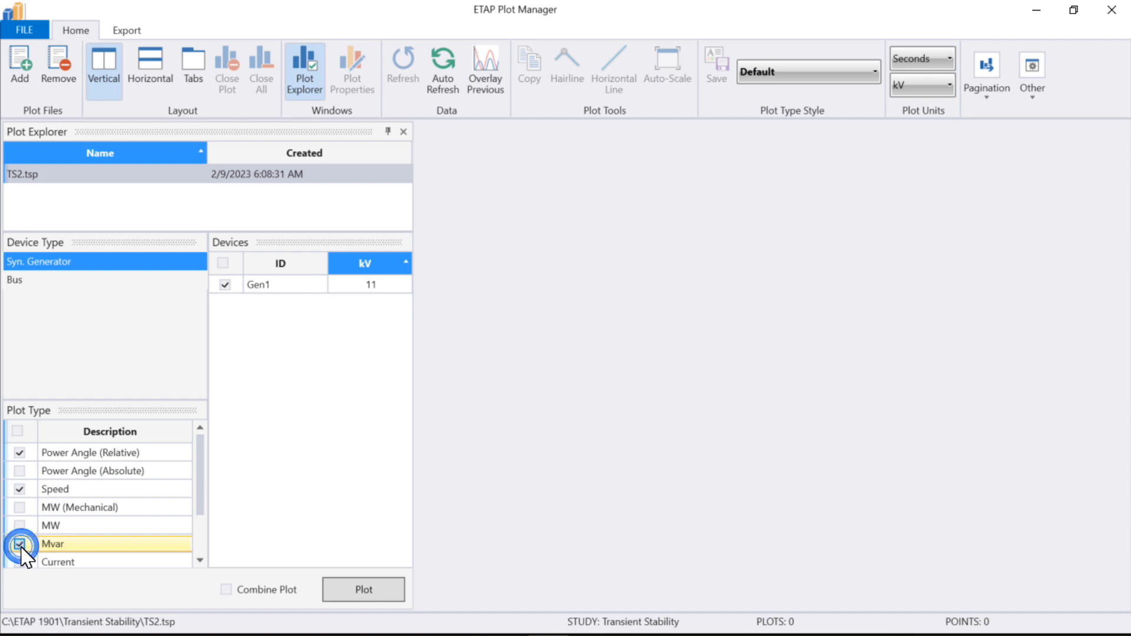
pyautogui.scroll(-1, 21, 530)
pyautogui.click(19, 507)
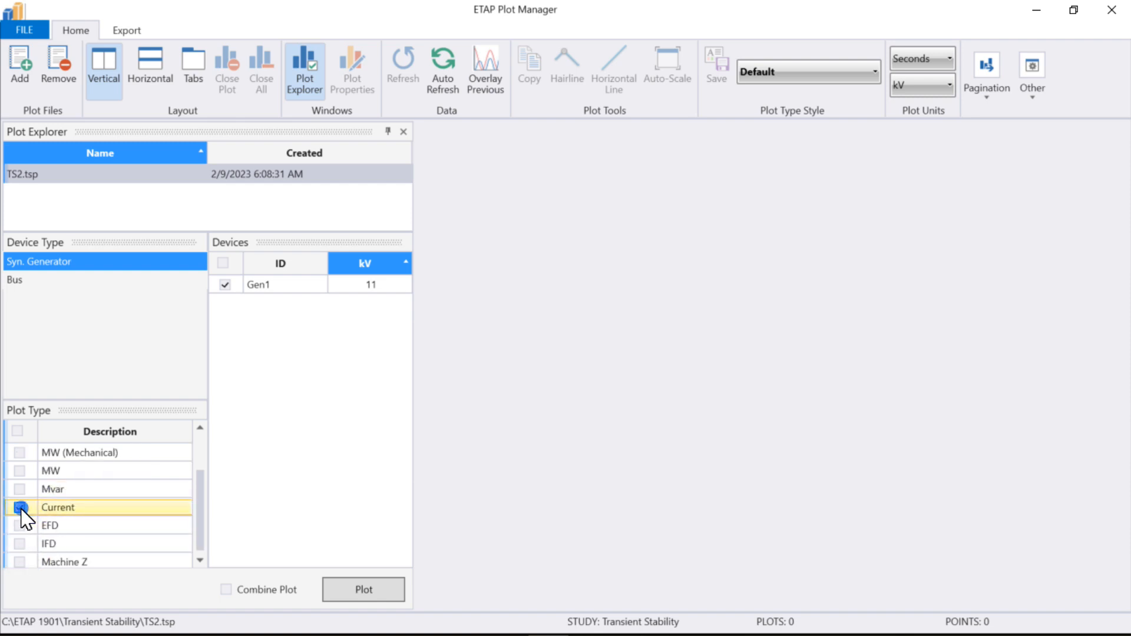
pyautogui.click(370, 591)
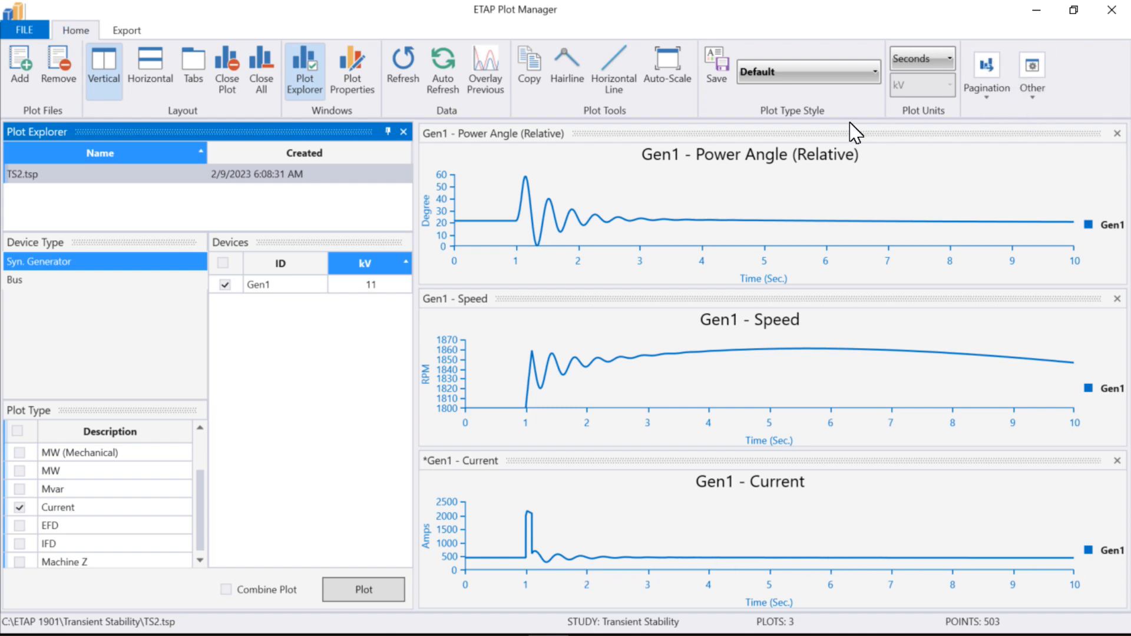
pyautogui.click(1124, 22)
pyautogui.click(635, 252)
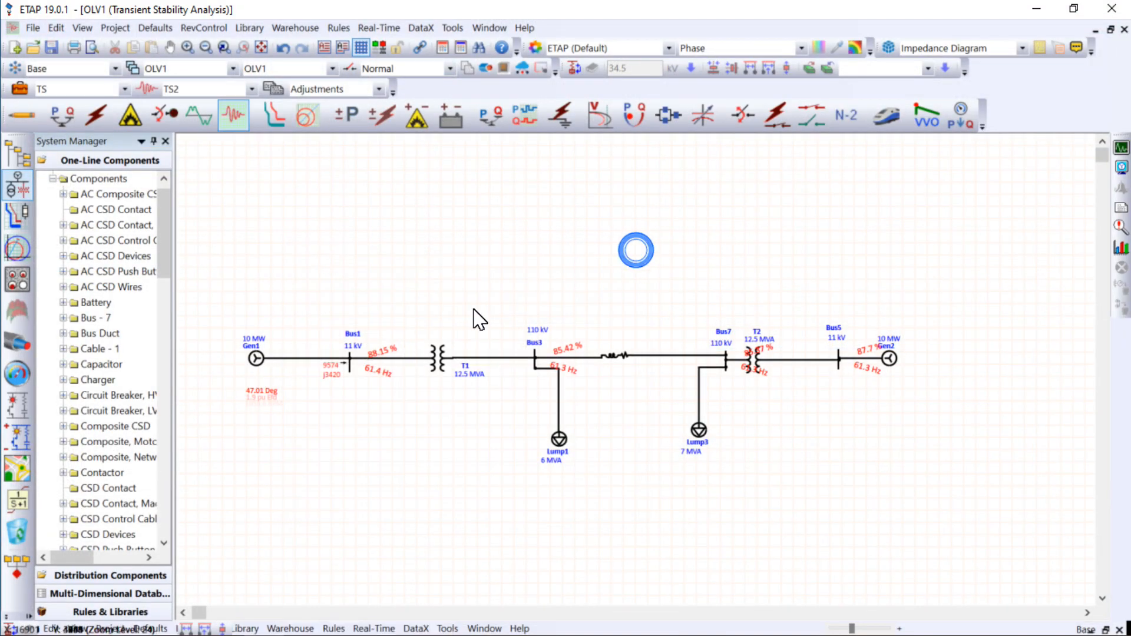
# - Set Gen1's damping to 0 in its dynamic model and accept the change
pyautogui.click(251, 364)
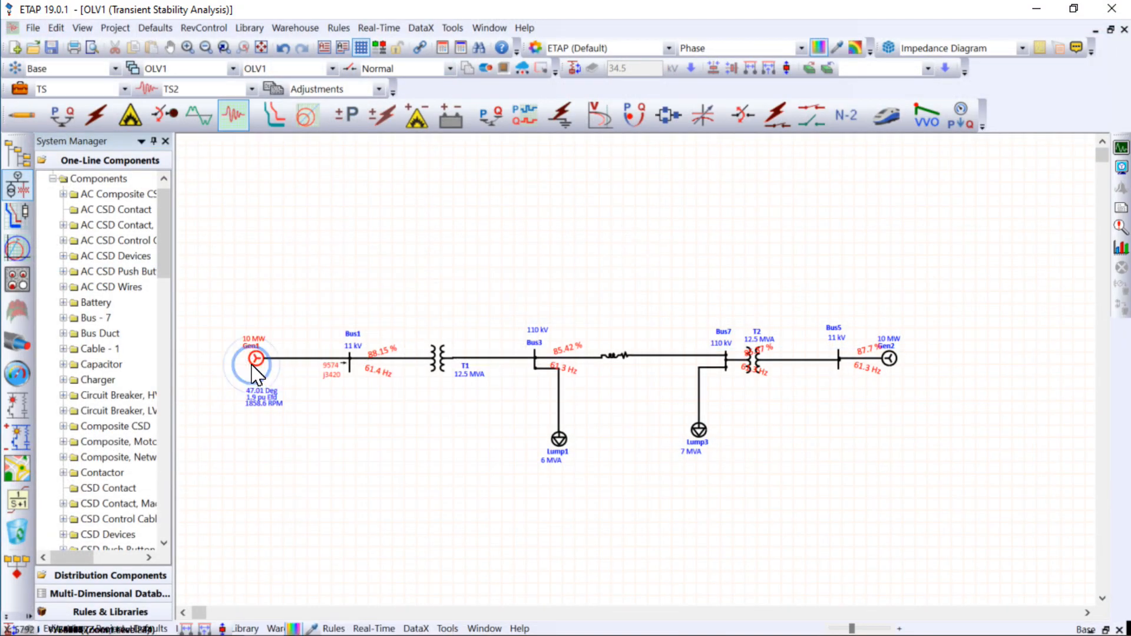
pyautogui.doubleClick(251, 364)
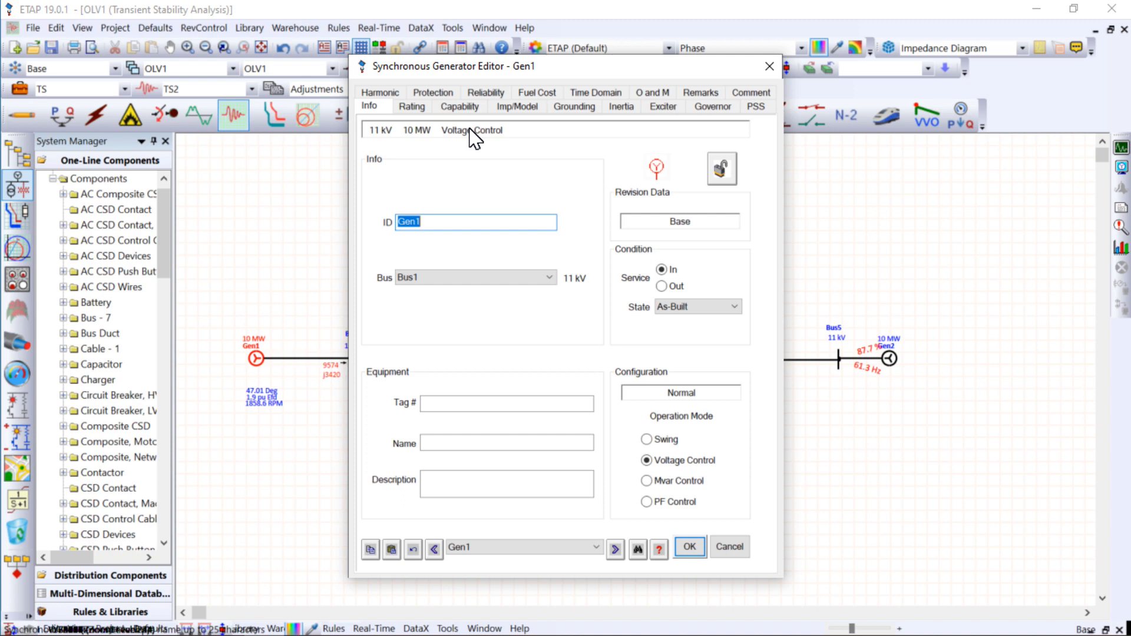
pyautogui.click(518, 107)
pyautogui.doubleClick(726, 390)
pyautogui.write('0')
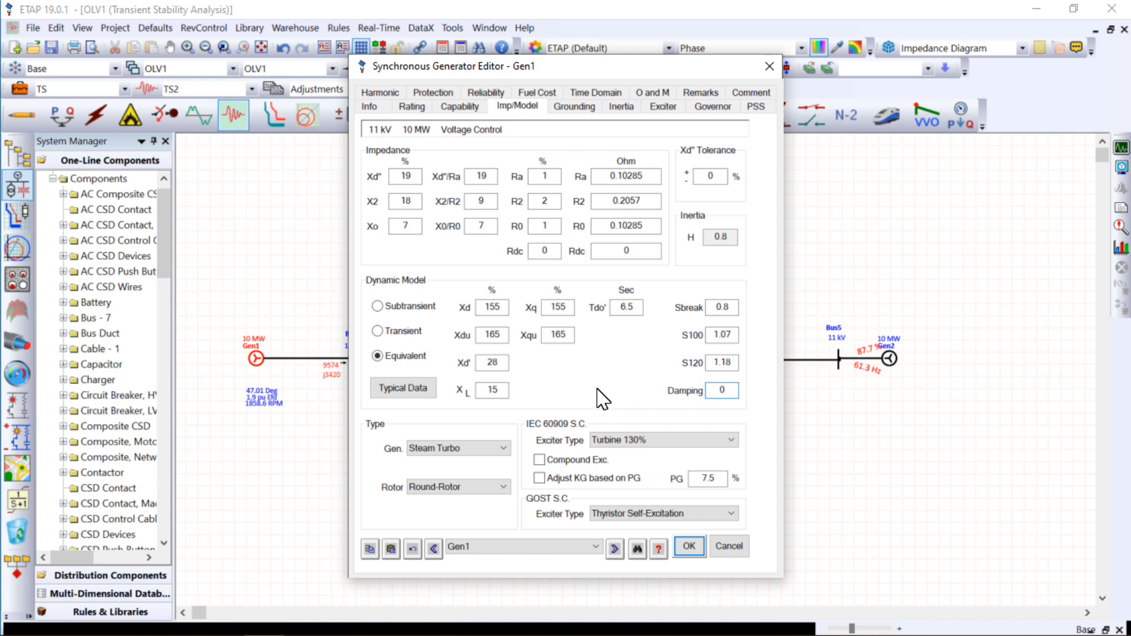
pyautogui.click(588, 361)
pyautogui.click(685, 547)
# - Set Gen2's damping to 0 in its dynamic model
pyautogui.doubleClick(888, 359)
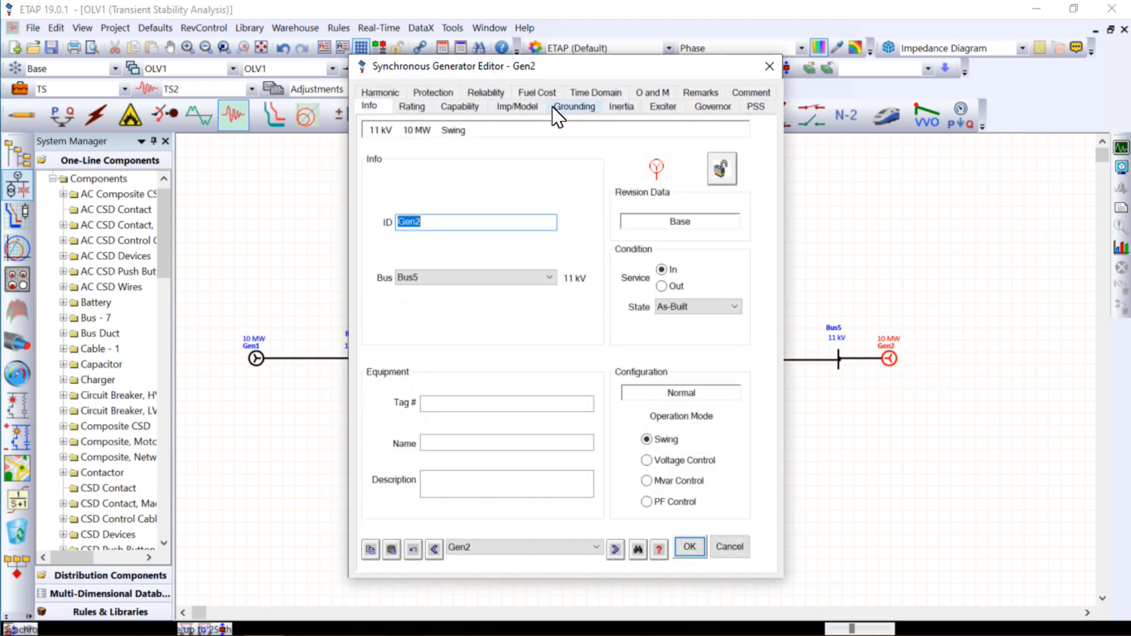
pyautogui.click(514, 107)
pyautogui.doubleClick(724, 390)
pyautogui.write('0')
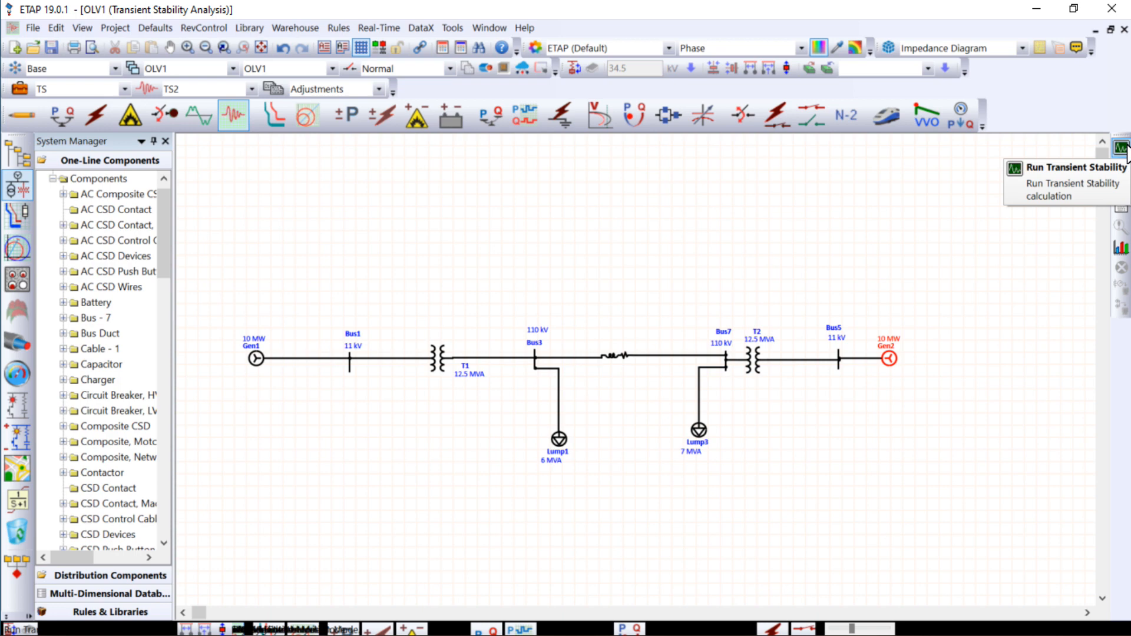
# - Rerun the transient stability calculation and advance the results through the Q1 fault and Q2 fault clearing with the action details expanded
pyautogui.click(1123, 147)
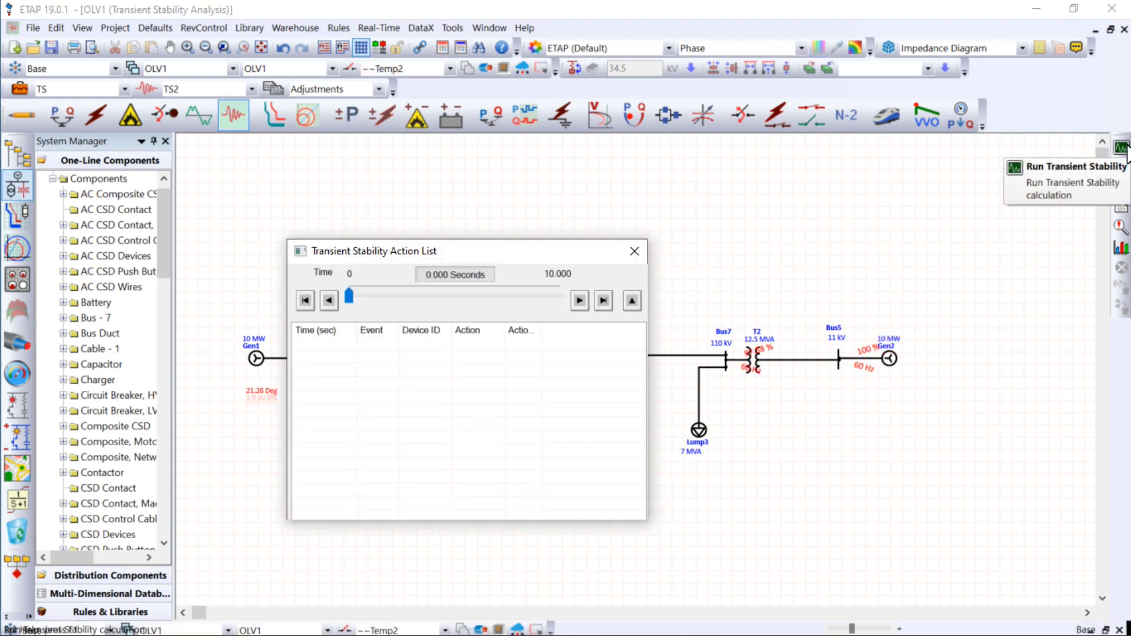
pyautogui.moveTo(469, 252); pyautogui.dragTo(659, 181)
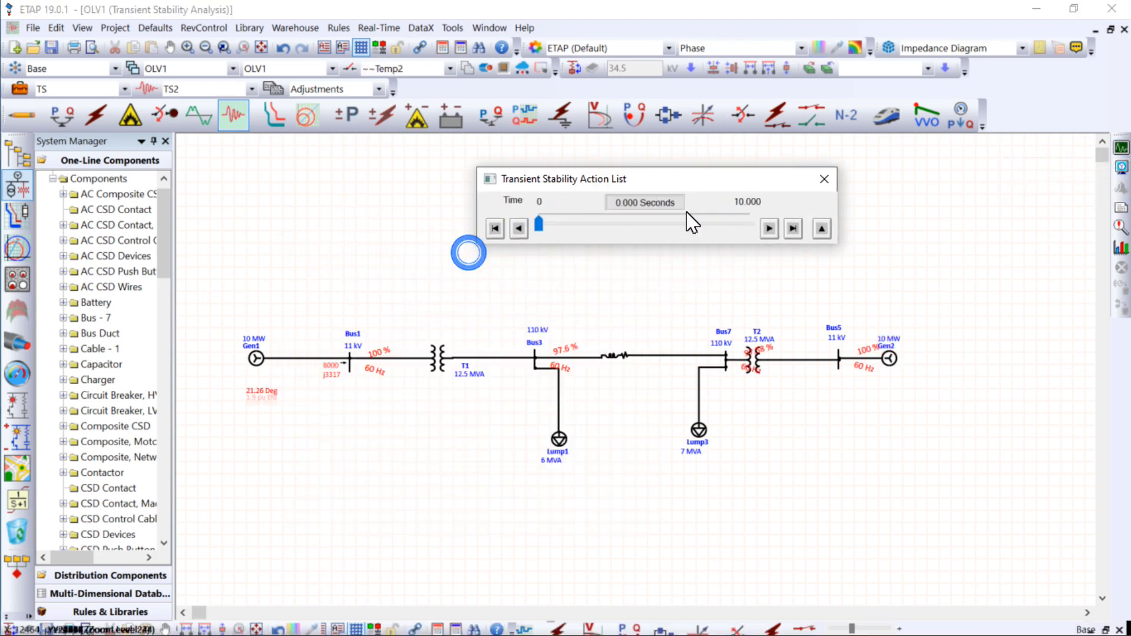
pyautogui.click(794, 229)
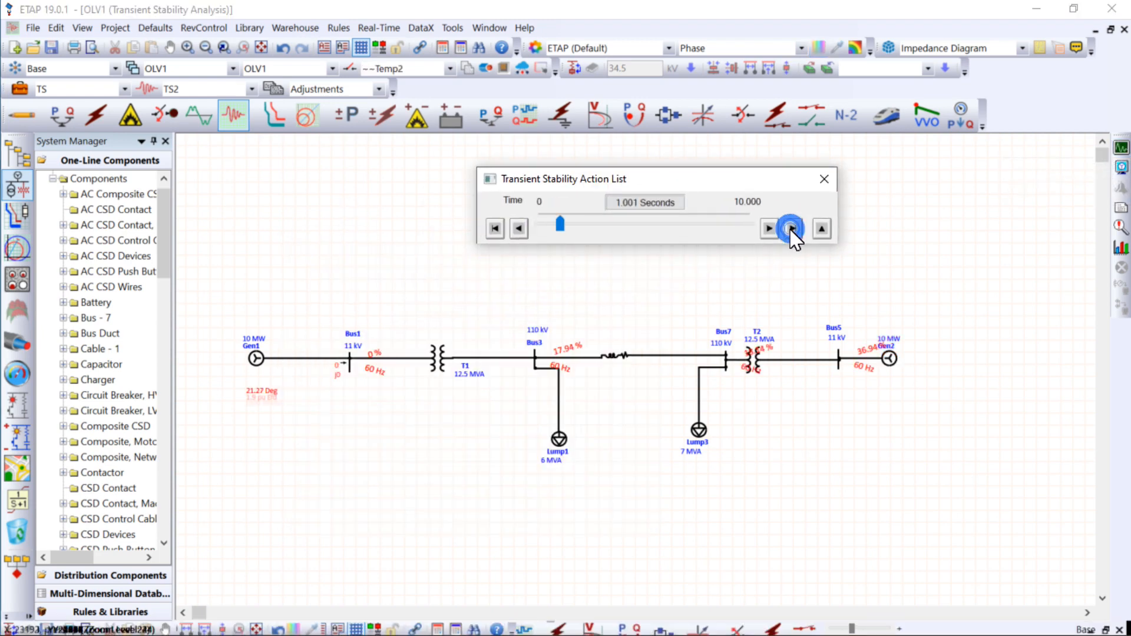
pyautogui.click(823, 228)
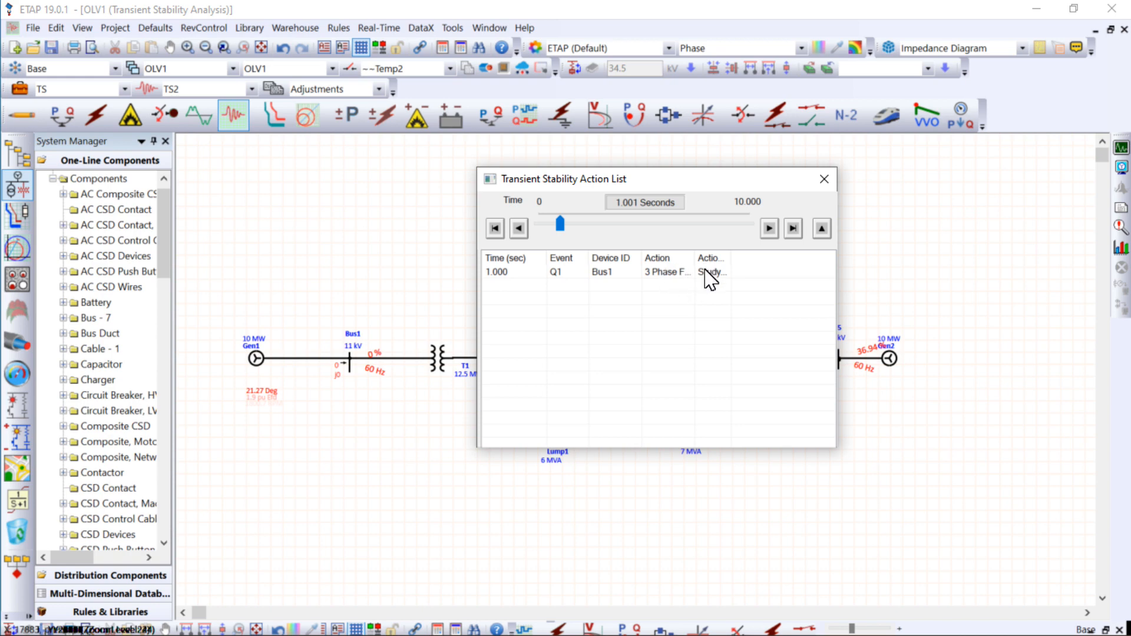
pyautogui.click(794, 229)
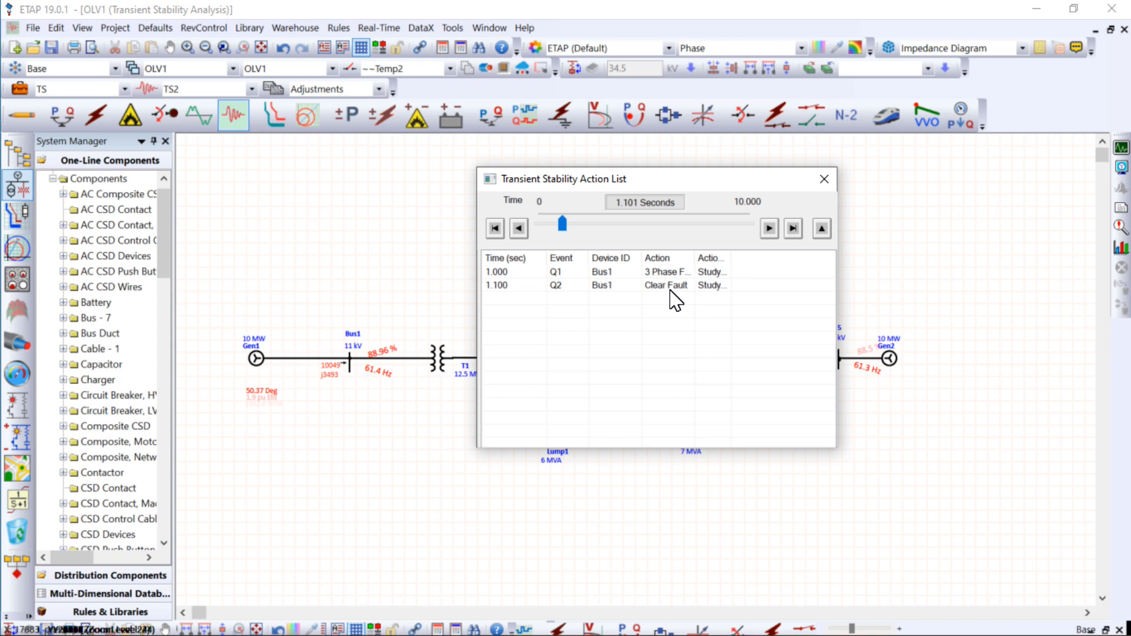
pyautogui.moveTo(770, 178); pyautogui.dragTo(910, 269)
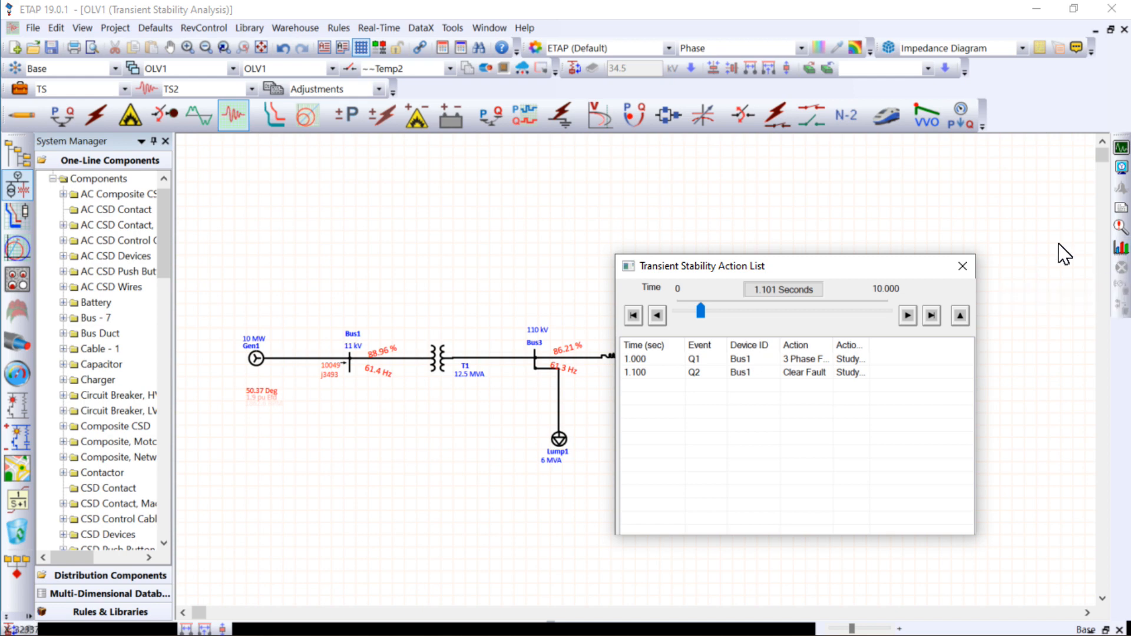
# - Open the transient stability plots for the new run and maximize their window
pyautogui.click(1121, 248)
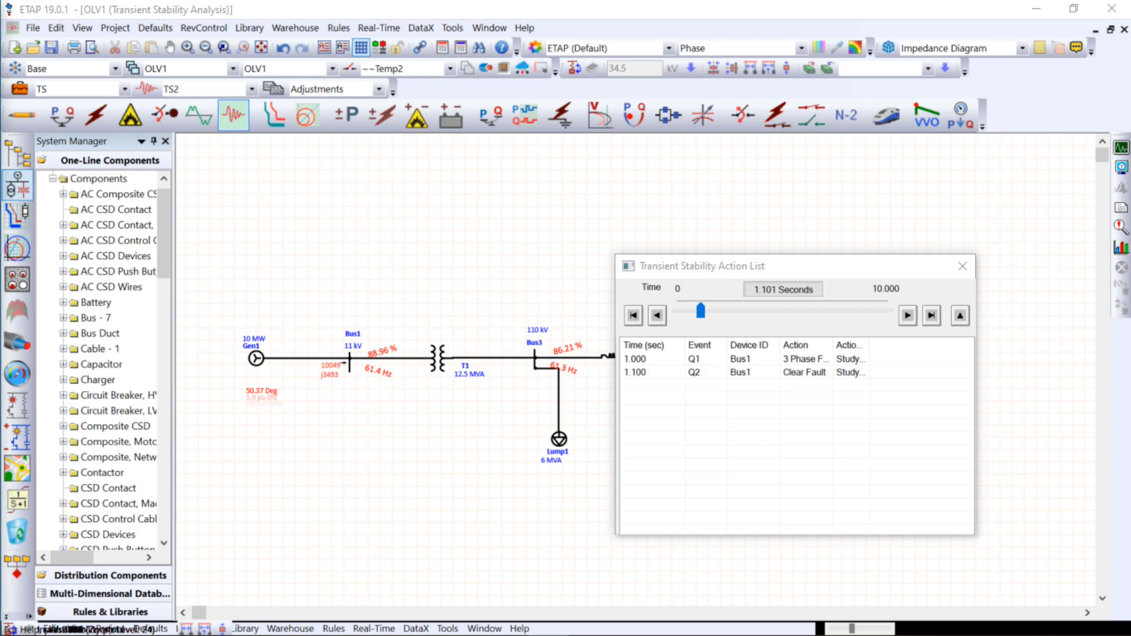
pyautogui.moveTo(94, 59); pyautogui.dragTo(560, 118)
pyautogui.click(945, 111)
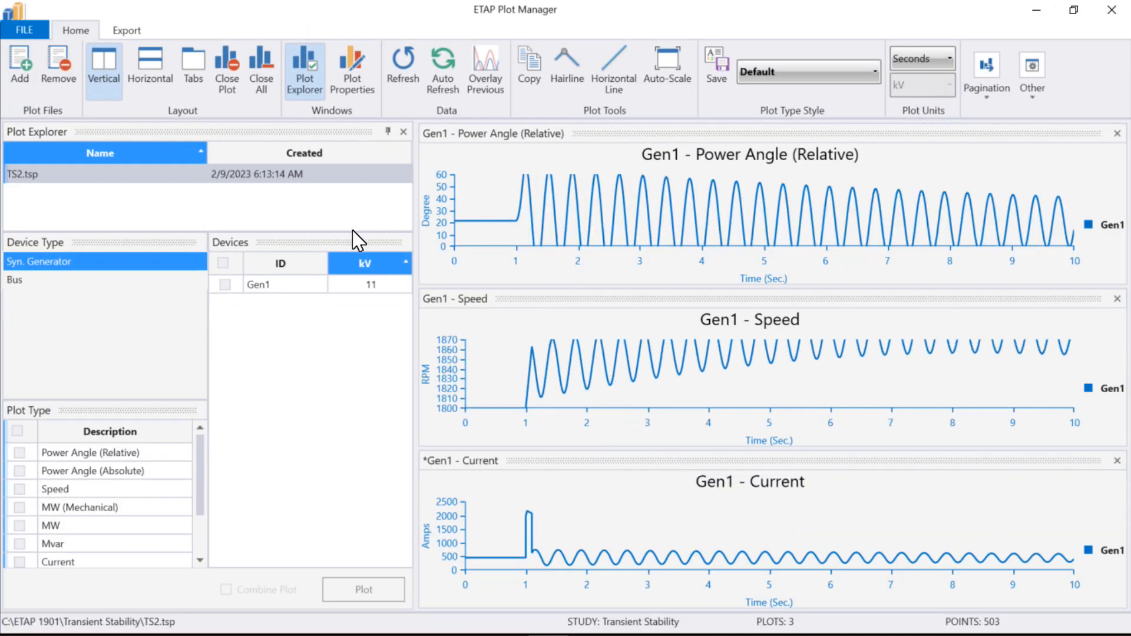
# - Try to auto-scale the Gen1 plots, accepting the reset of all axes settings
pyautogui.click(668, 94)
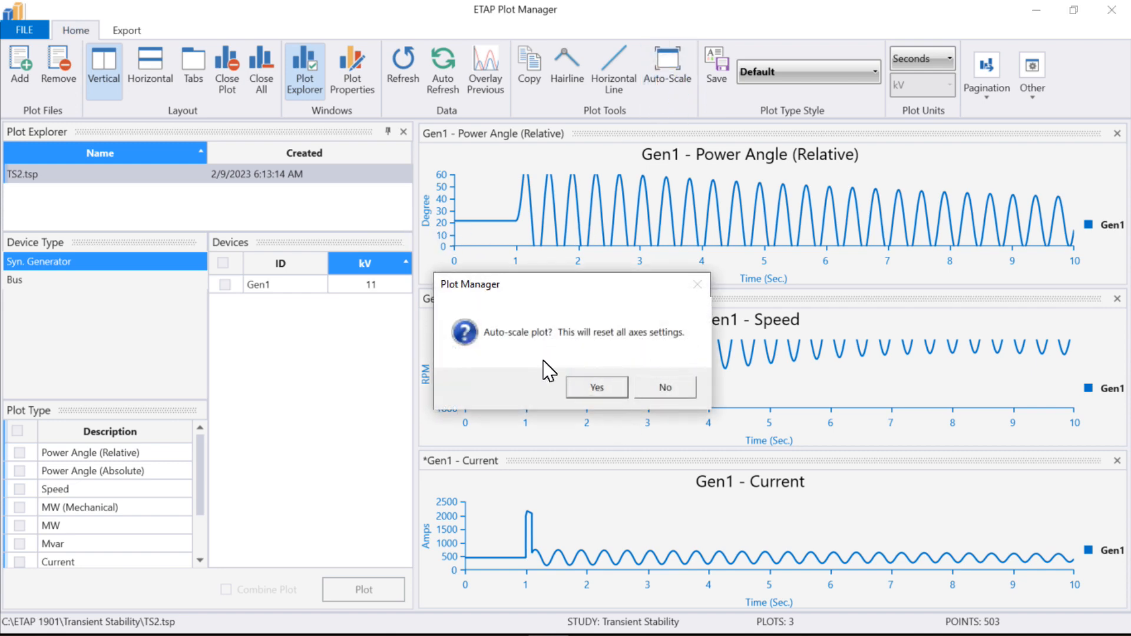
pyautogui.click(599, 390)
pyautogui.click(662, 93)
pyautogui.click(612, 388)
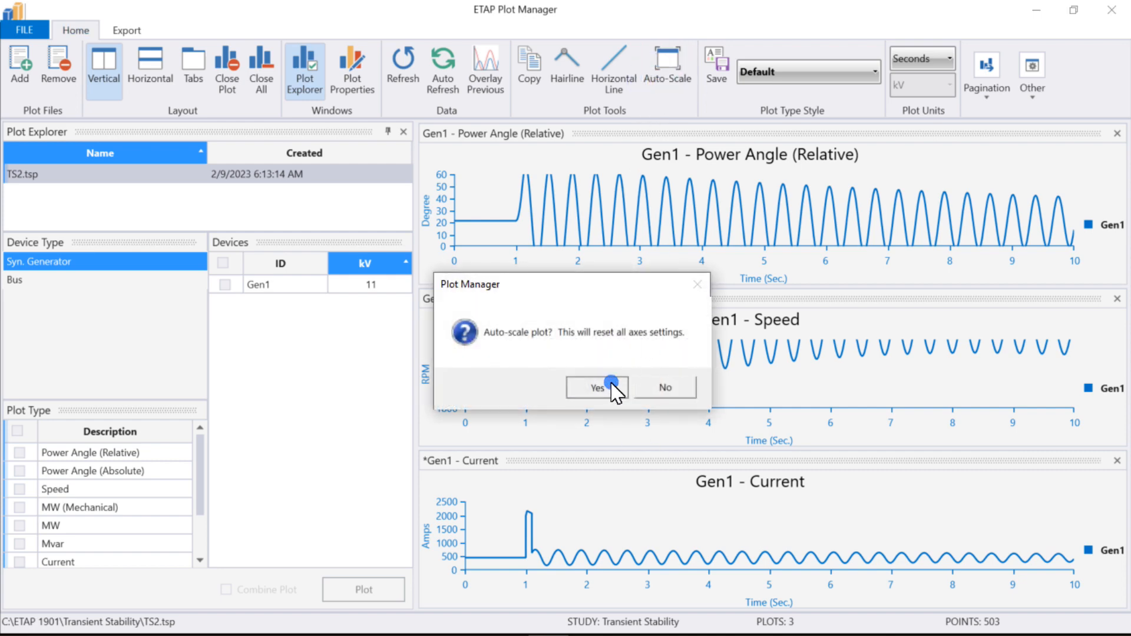
pyautogui.scroll(2, 546, 256)
pyautogui.scroll(-2, 540, 247)
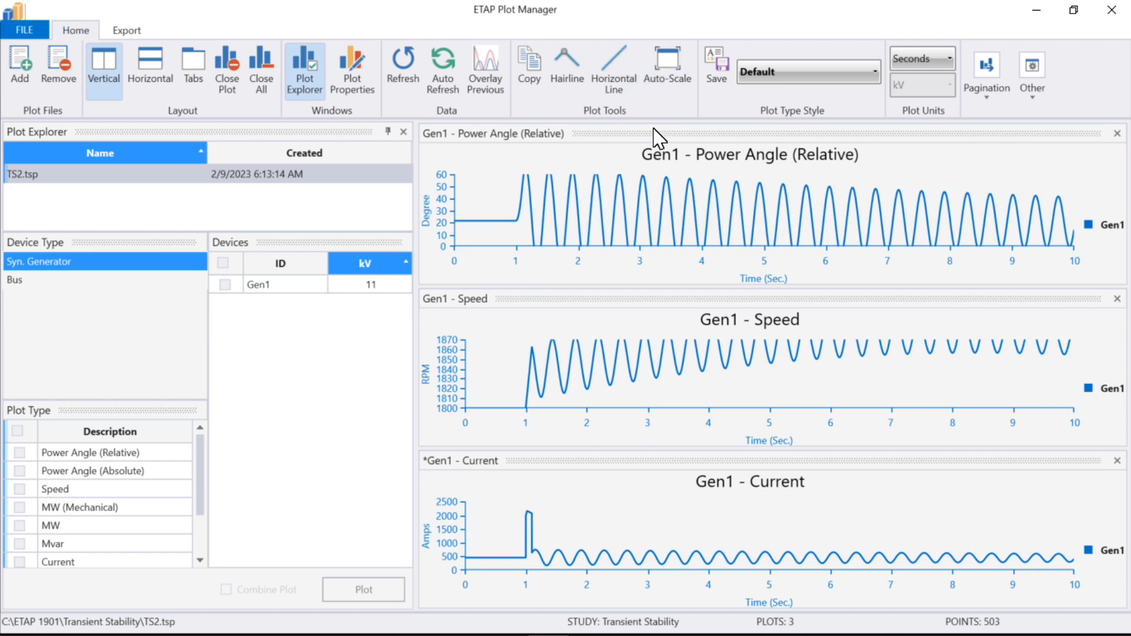
# - Make the Gen1 power angle plot slightly taller, close the plot window, and move the action list clear of the diagram
pyautogui.click(576, 286)
pyautogui.moveTo(576, 285)
pyautogui.mouseDown()
pyautogui.moveTo(576, 333)
pyautogui.moveTo(580, 298)
pyautogui.mouseUp()
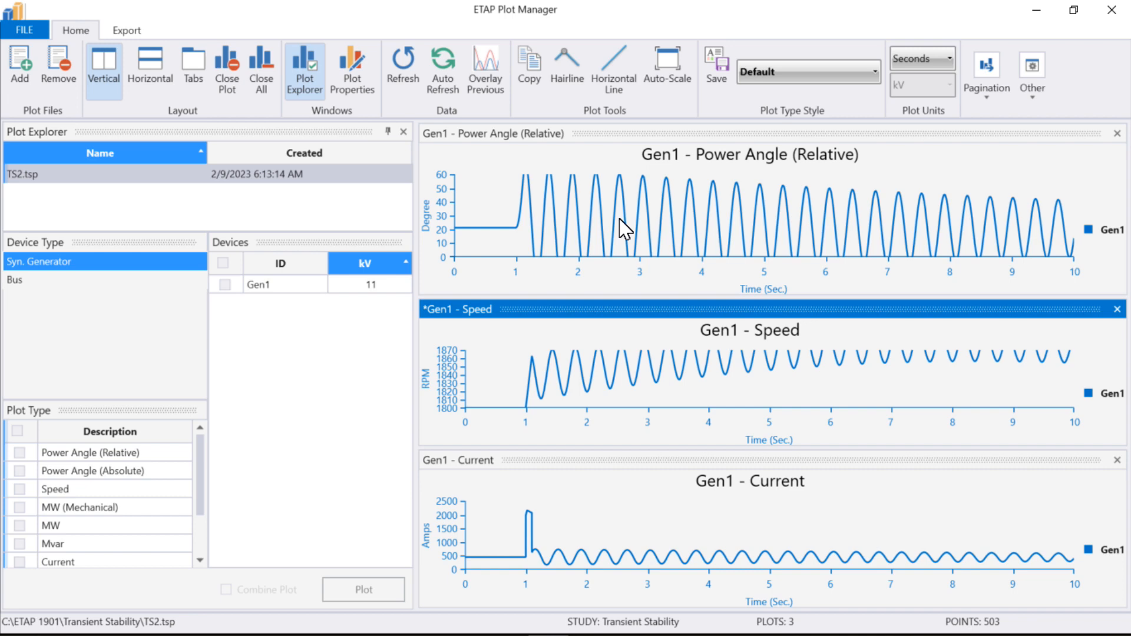
pyautogui.click(1109, 18)
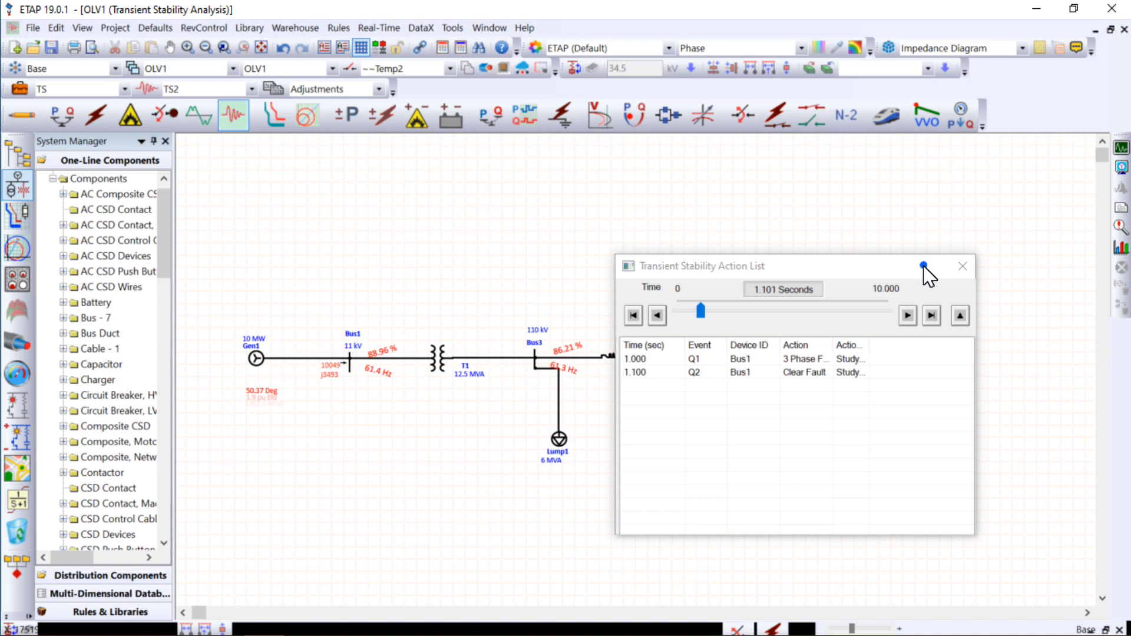
pyautogui.moveTo(924, 266); pyautogui.dragTo(1041, 218)
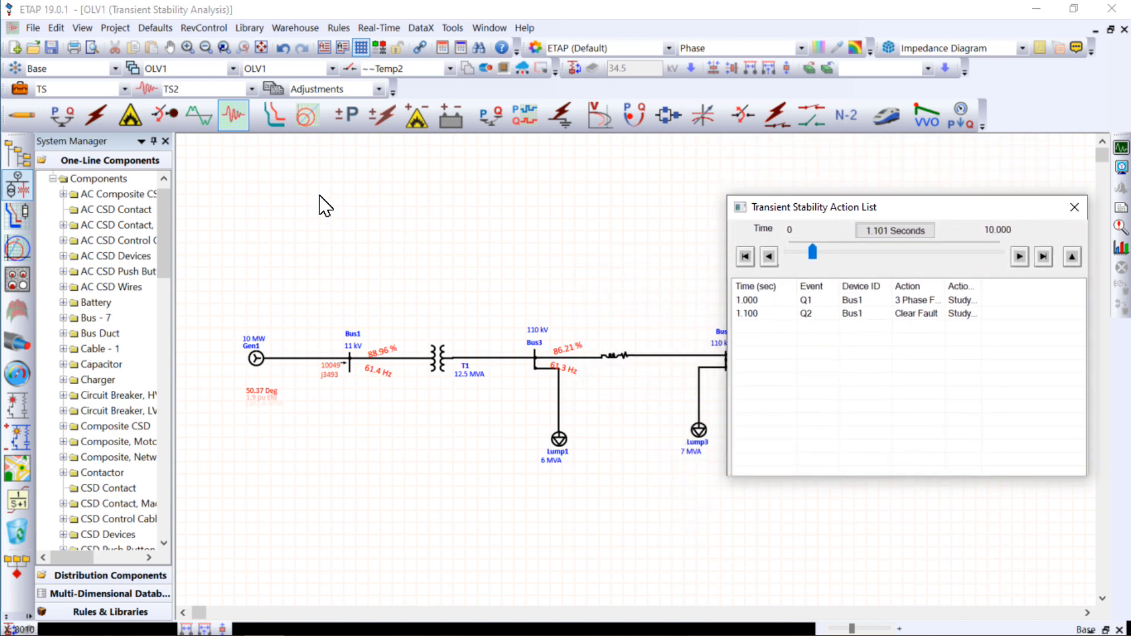